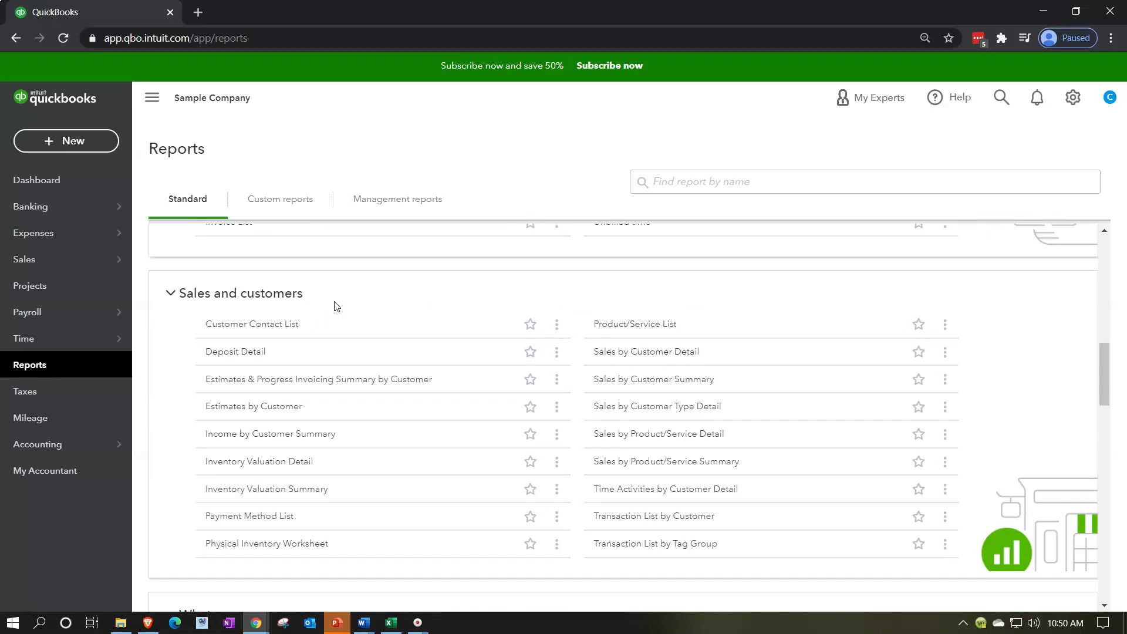
- Run the Sales by Customer Summary report for the period 01/01/2020 to 12/31/2020
click(738, 374)
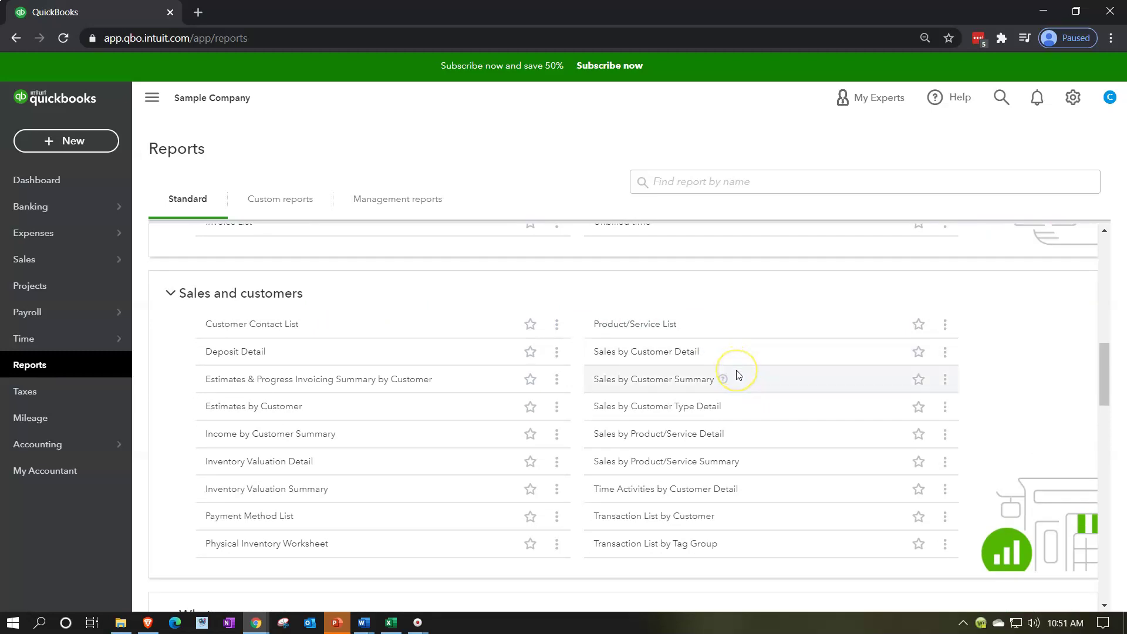
click(693, 382)
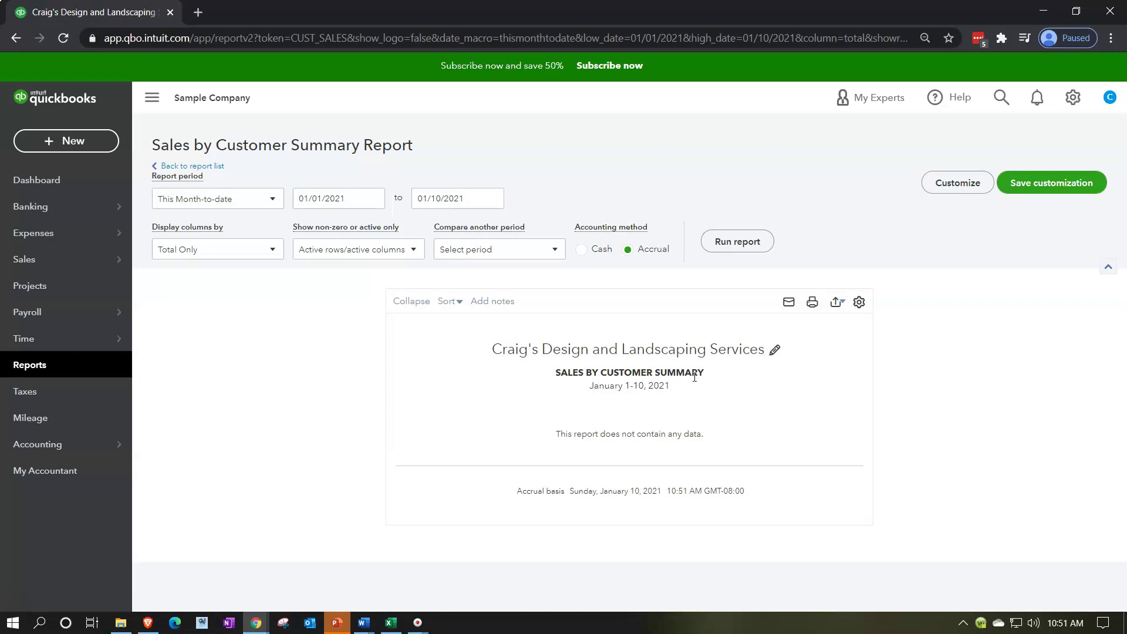
drag(352, 200, 272, 365)
text(01/01/2020)
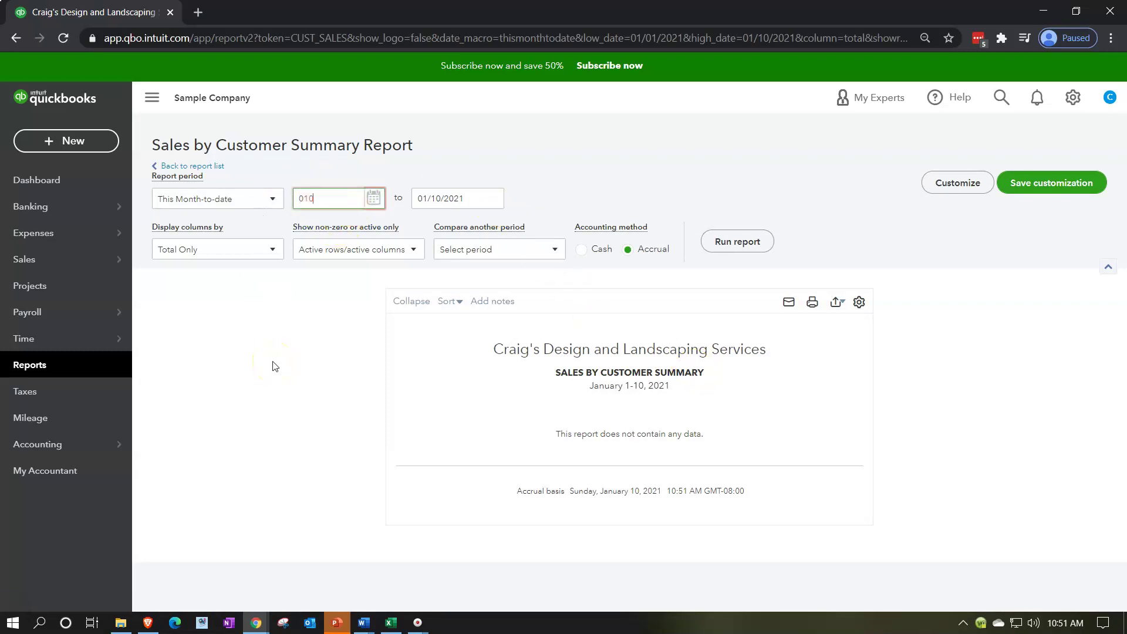
key(Tab)
text(123)
key(BackSpace)
text(/31/2020)
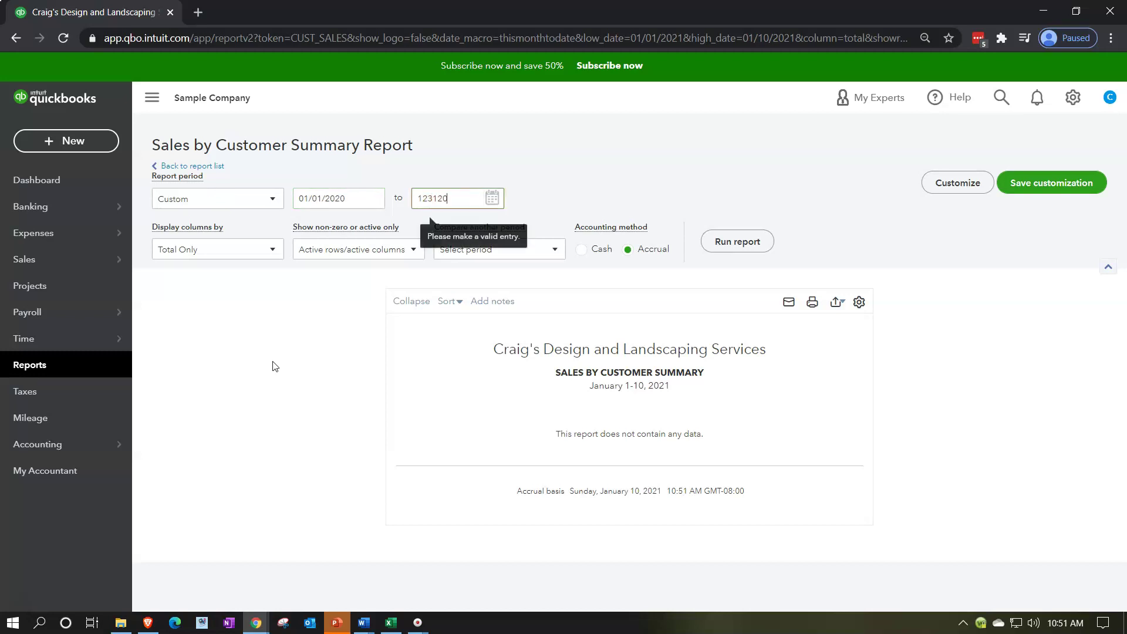
click(738, 241)
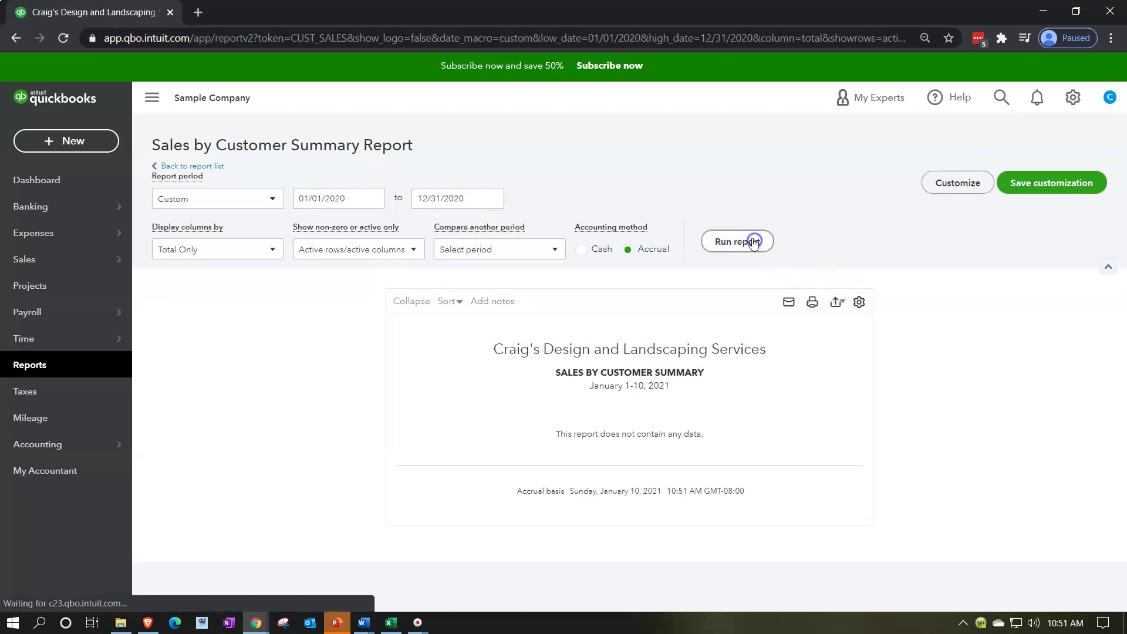
scroll(750, 245, down, 3)
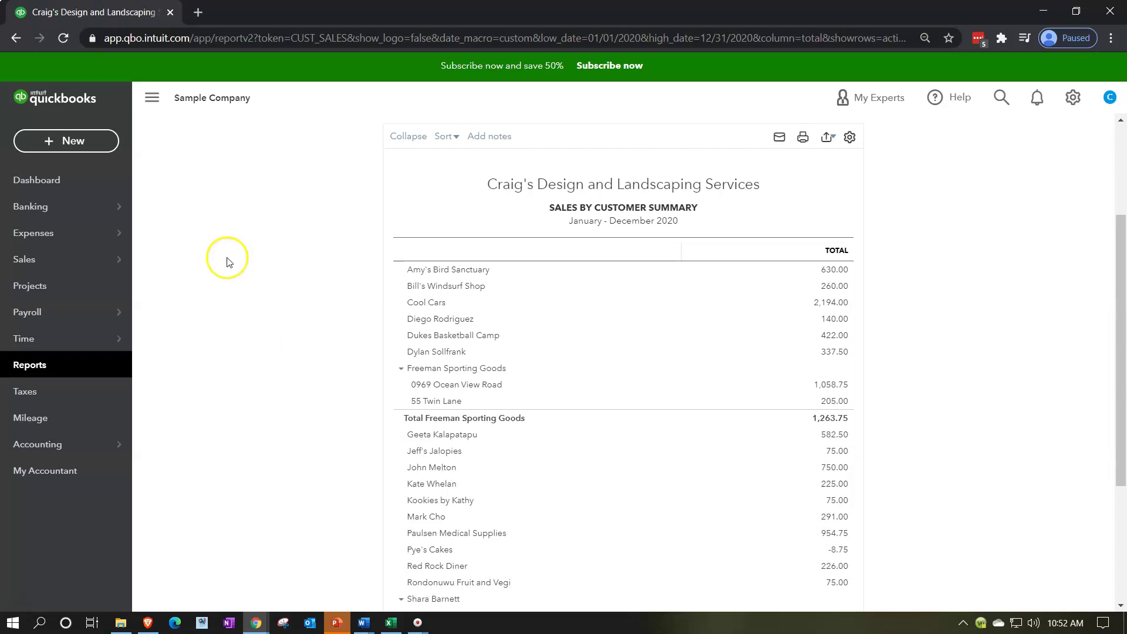
- Duplicate the Sales by Customer Summary browser tab twice
right_click(134, 13)
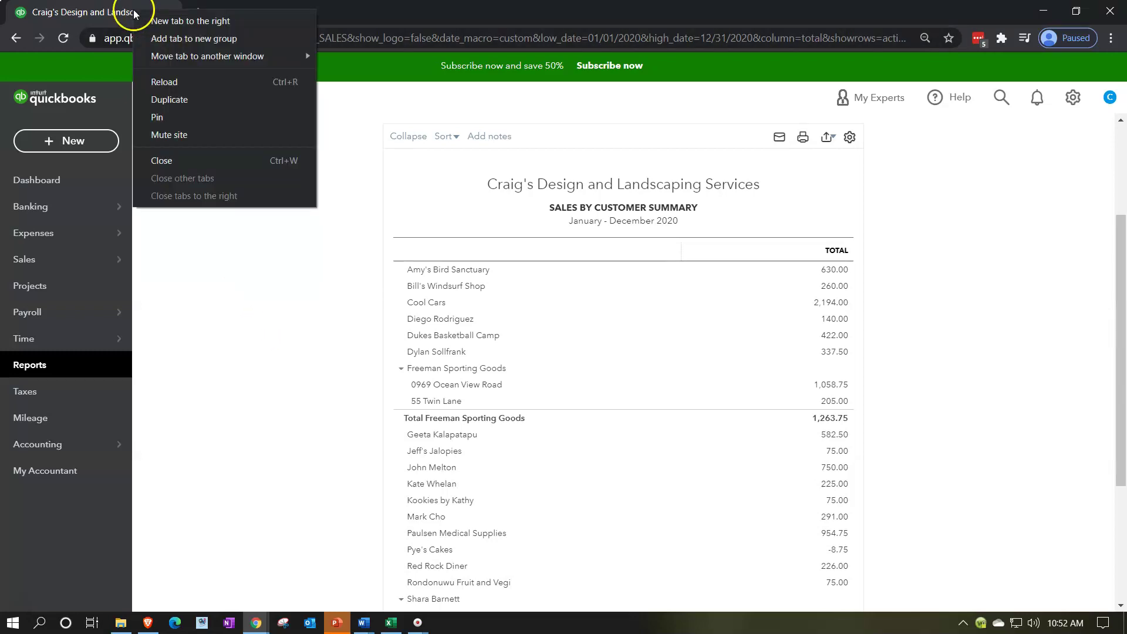
click(162, 100)
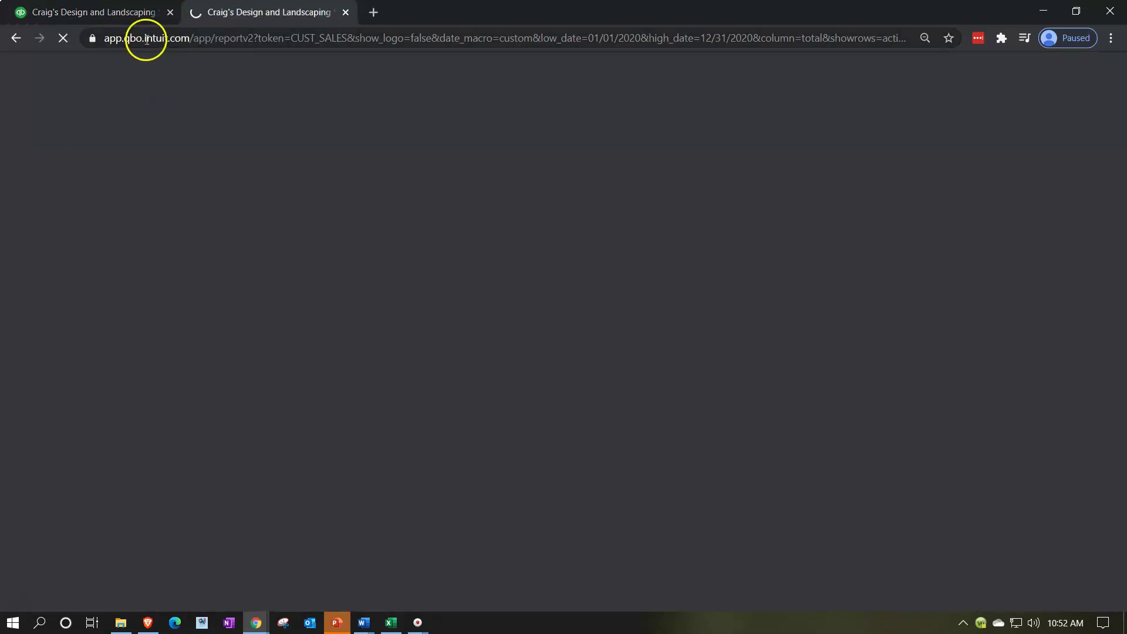
click(114, 13)
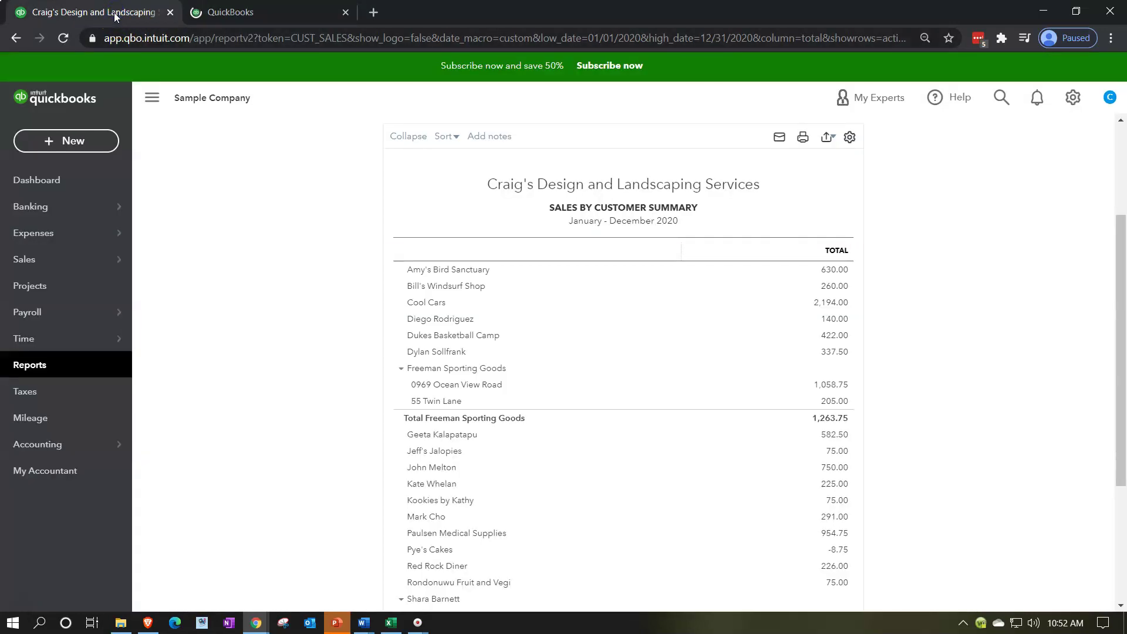
right_click(116, 14)
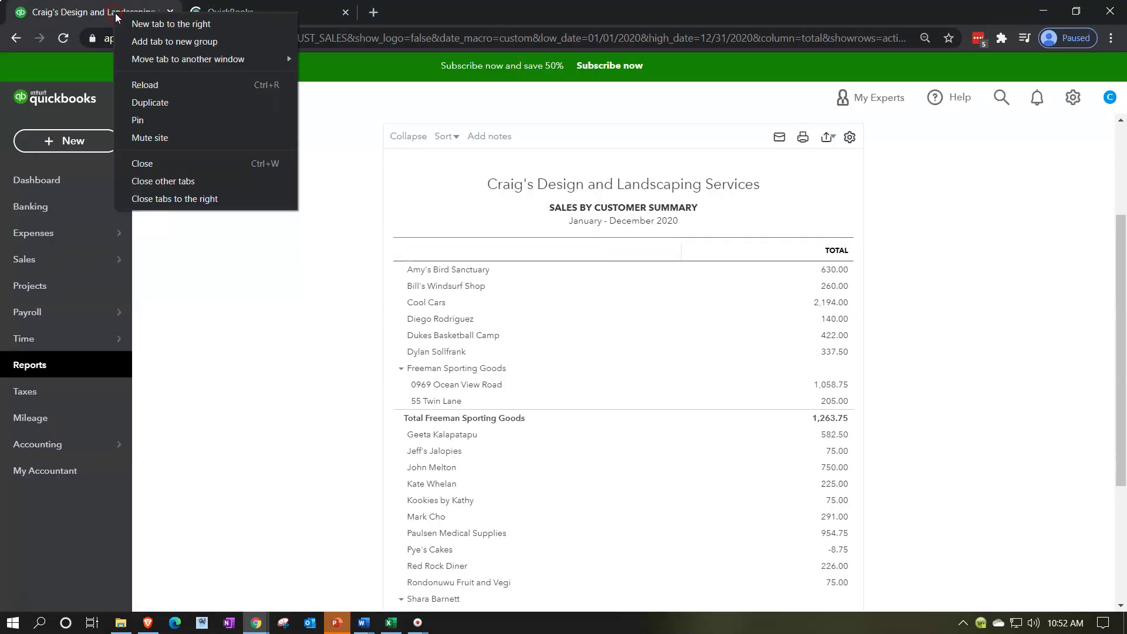
click(149, 101)
click(473, 21)
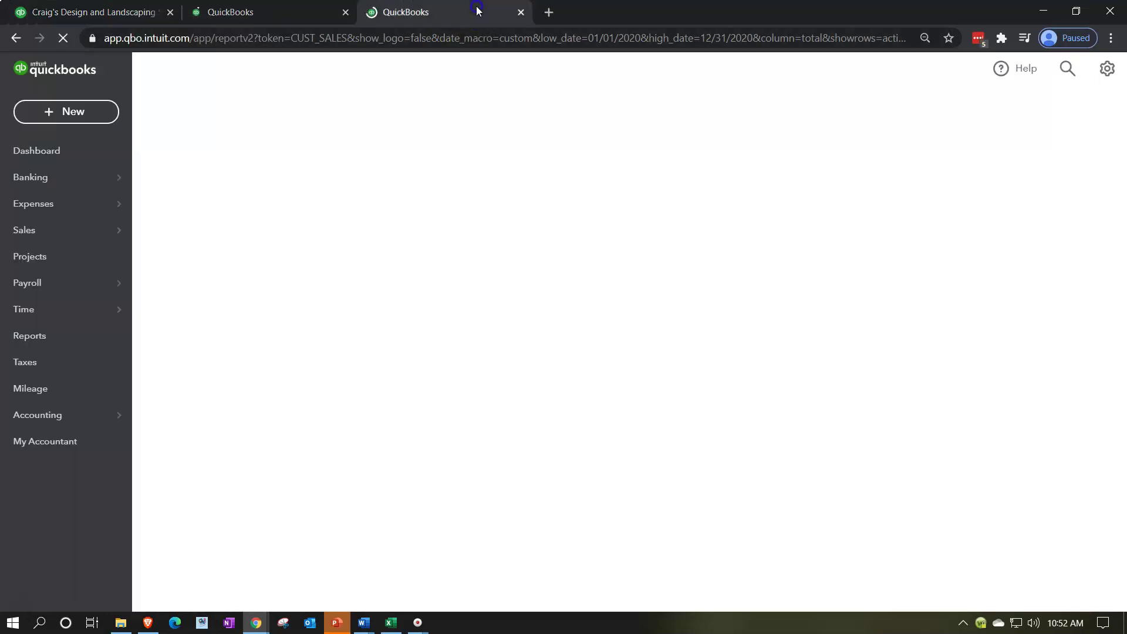
click(266, 18)
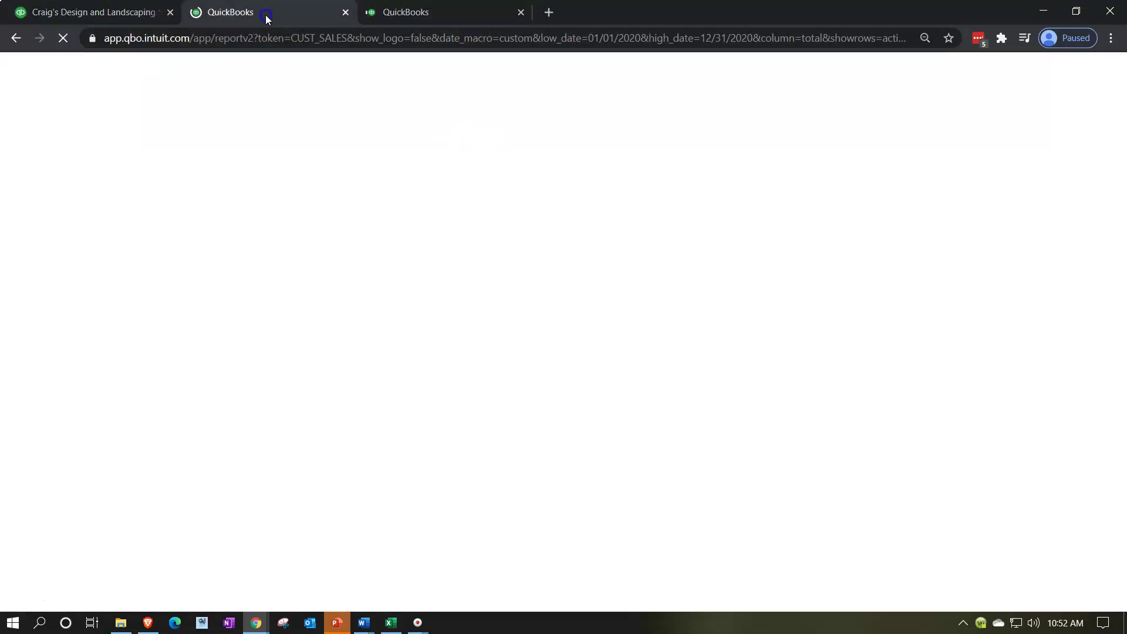
click(125, 19)
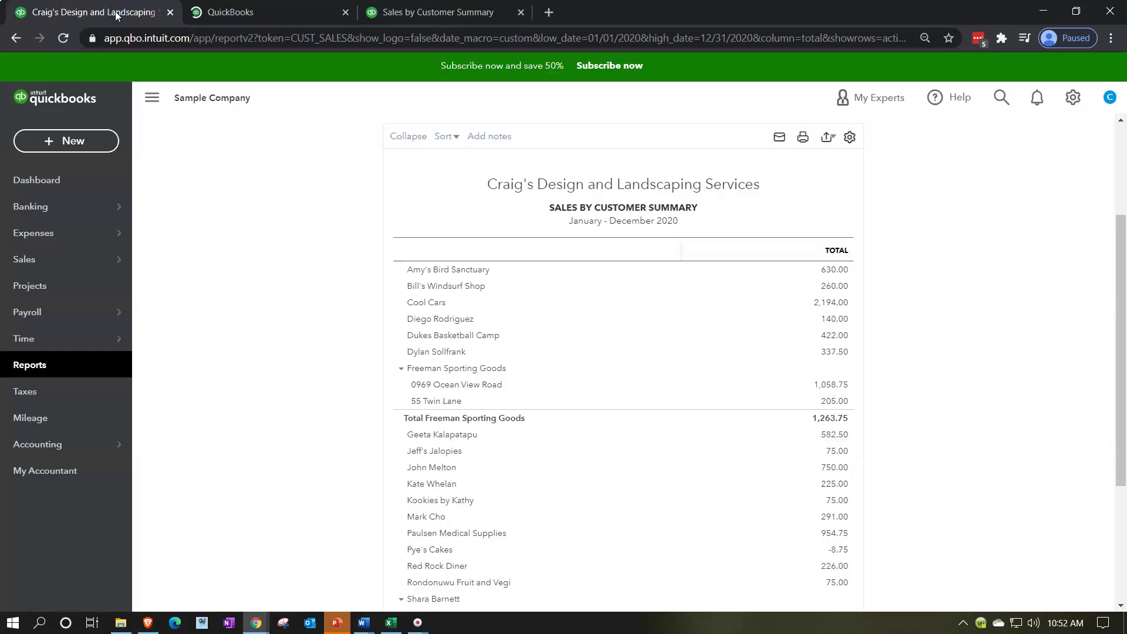
- Open the Profit and Loss report from the reports list in the third browser tab
click(470, 14)
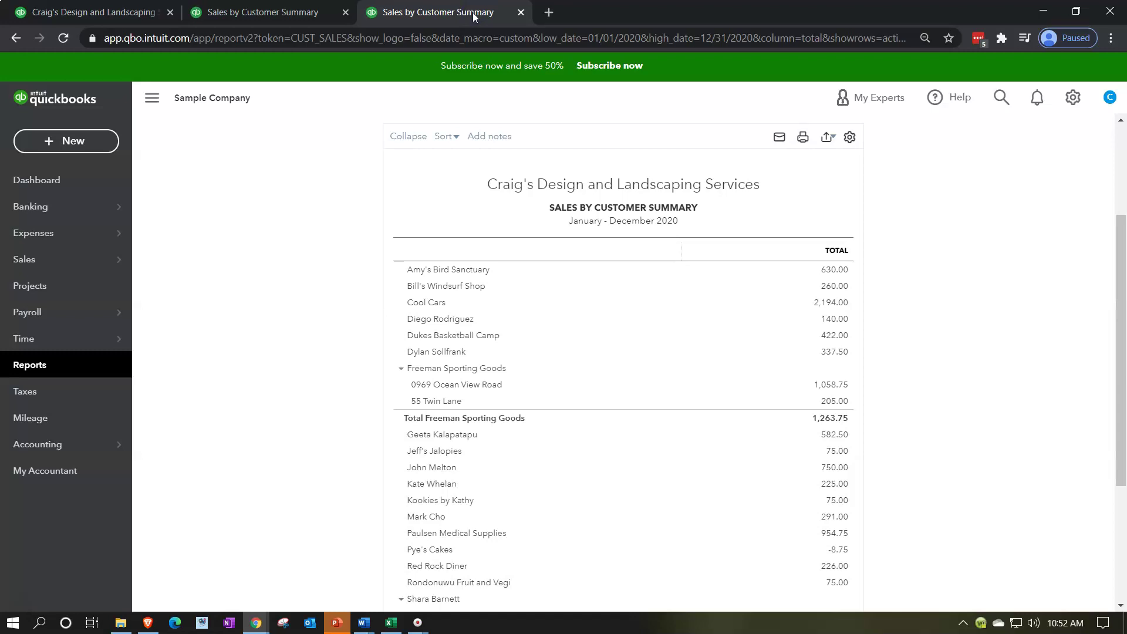
click(324, 366)
click(30, 377)
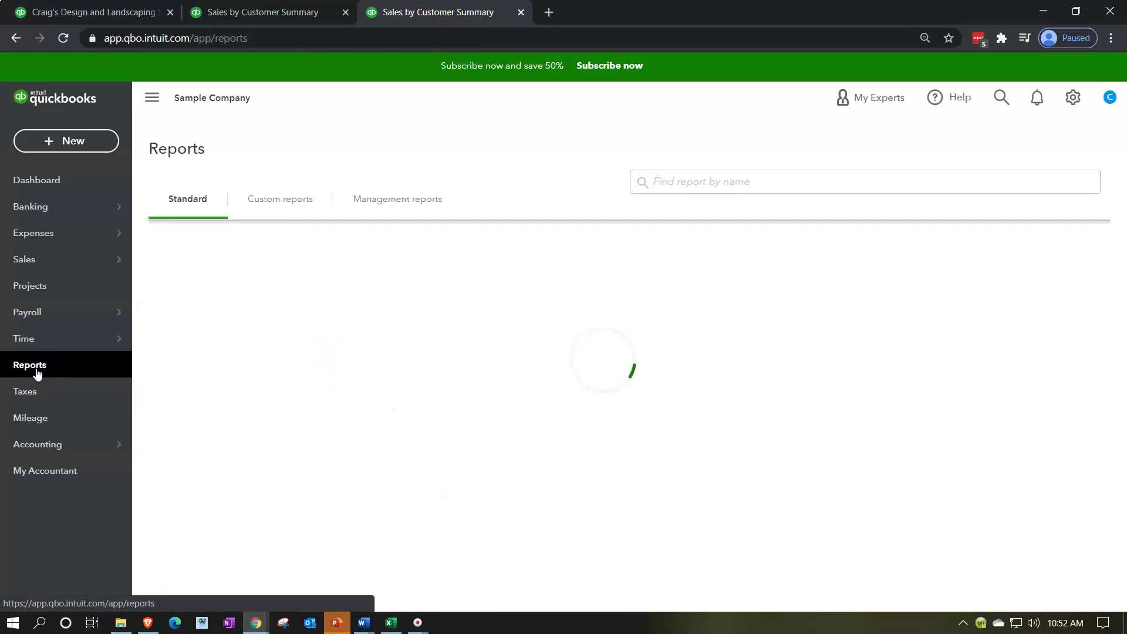
drag(47, 369, 95, 376)
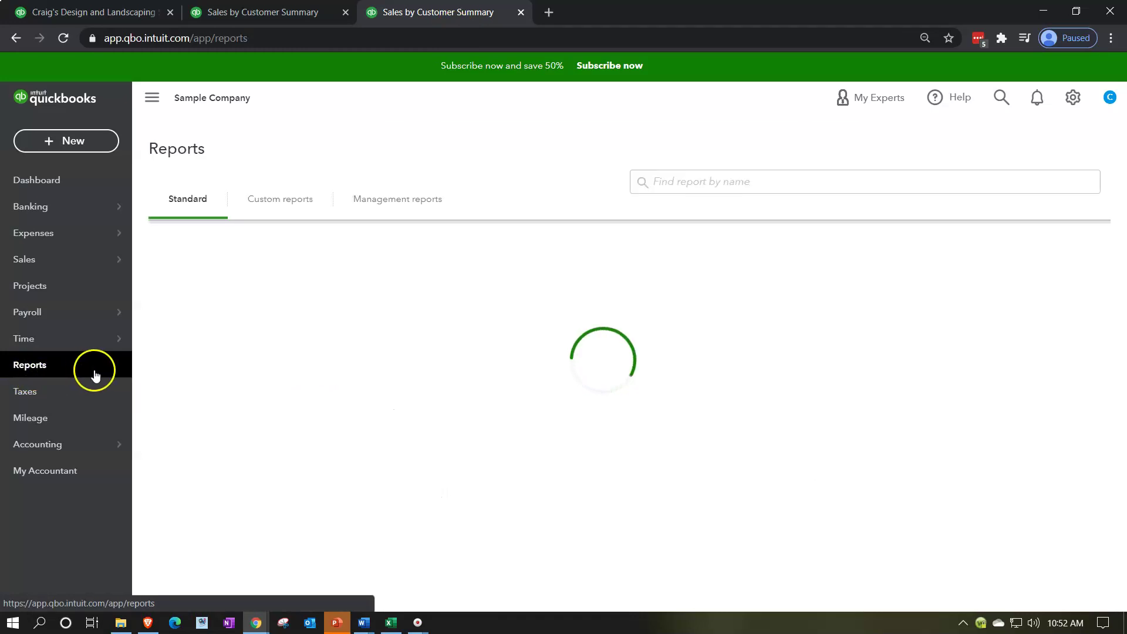
click(224, 350)
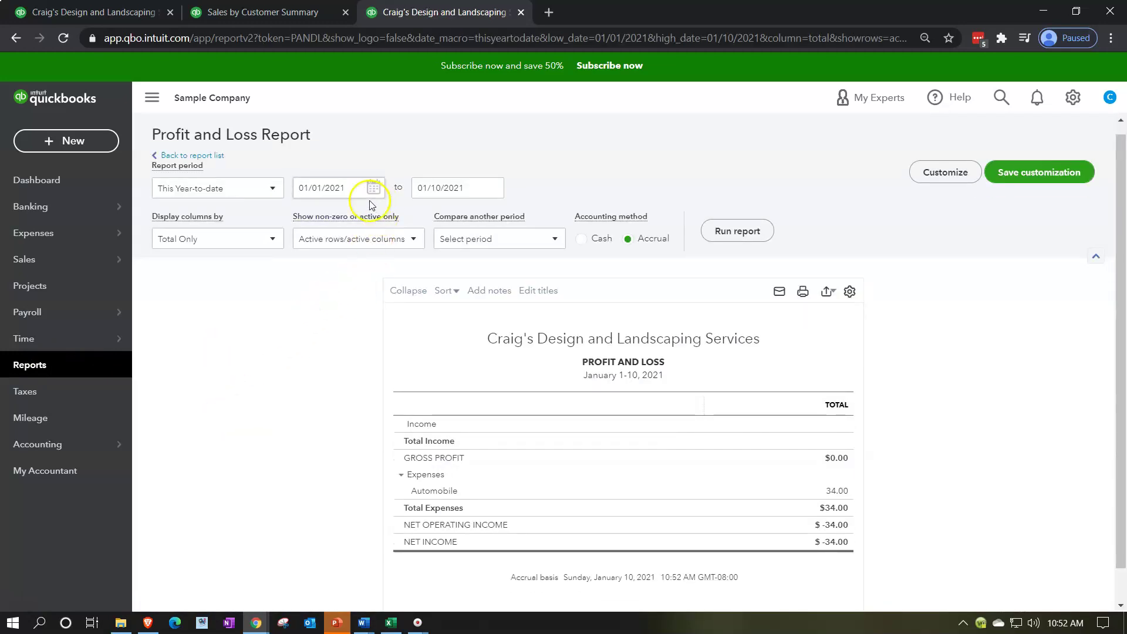
- Set the Profit and Loss report period to 01/01/2020 through 12/31/2020 and run the report
click(296, 187)
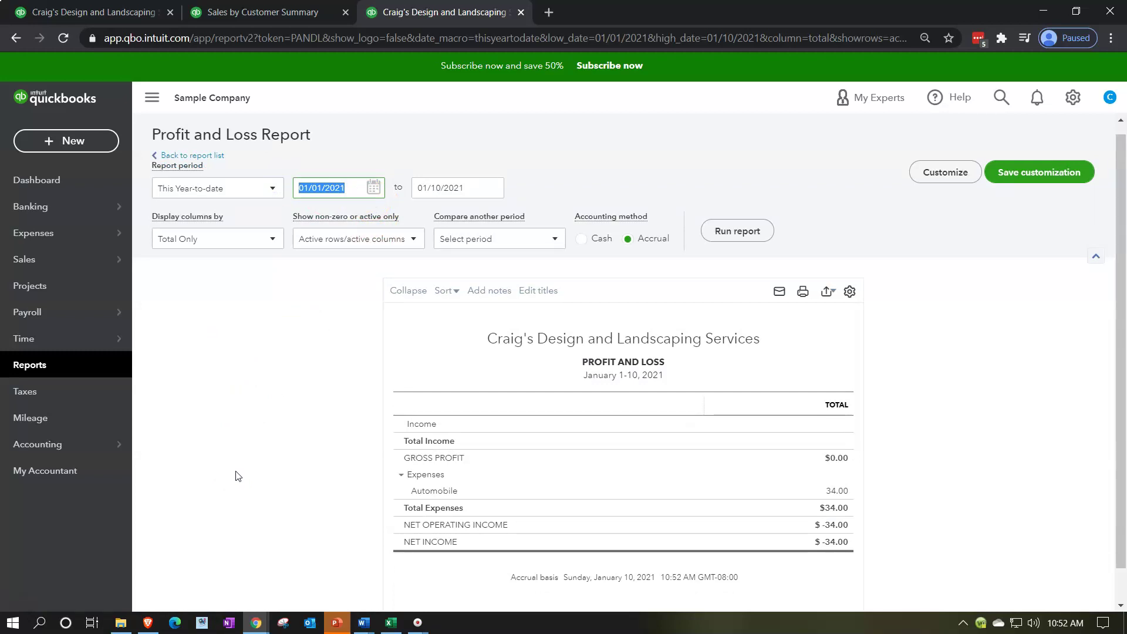
text(01/01/2020)
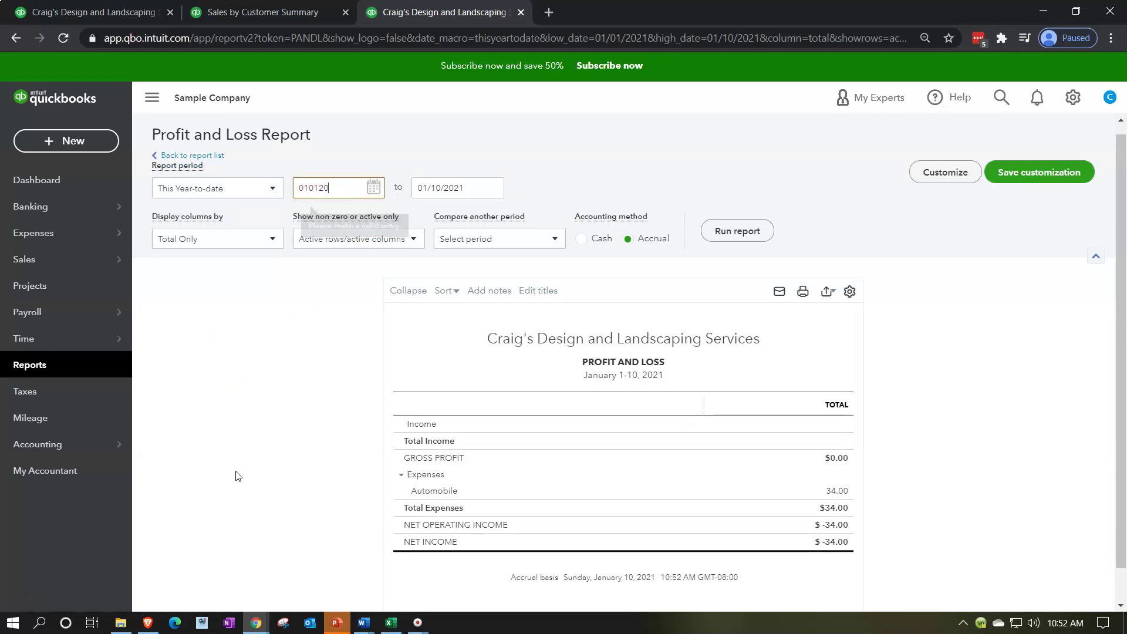
key(Tab)
text(123120)
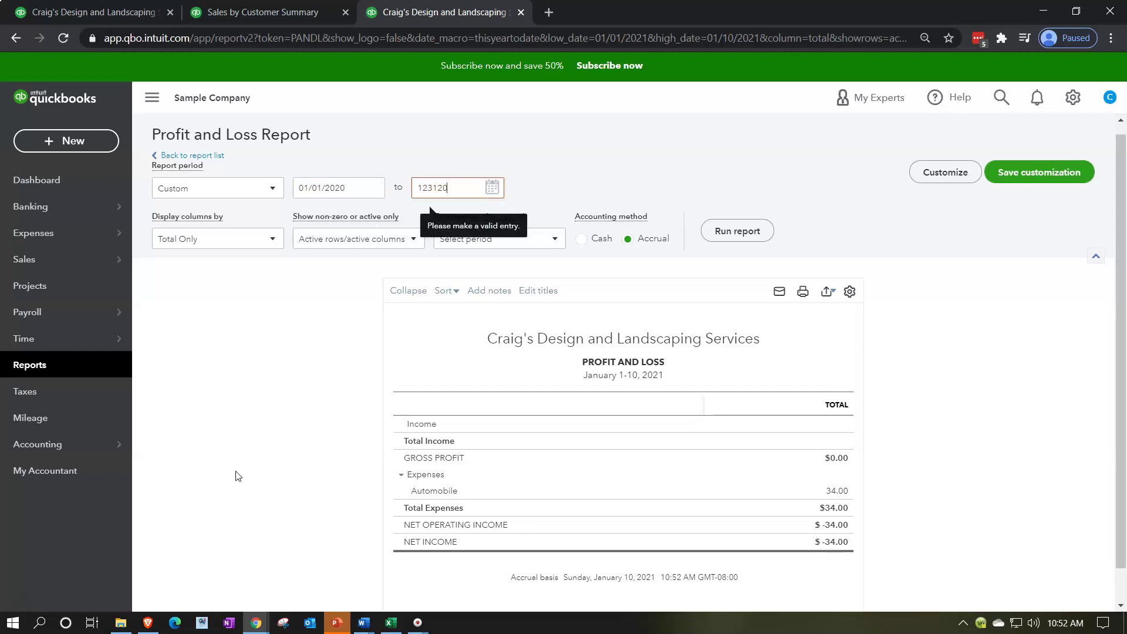
key(Tab)
click(731, 233)
scroll(721, 227, down, 3)
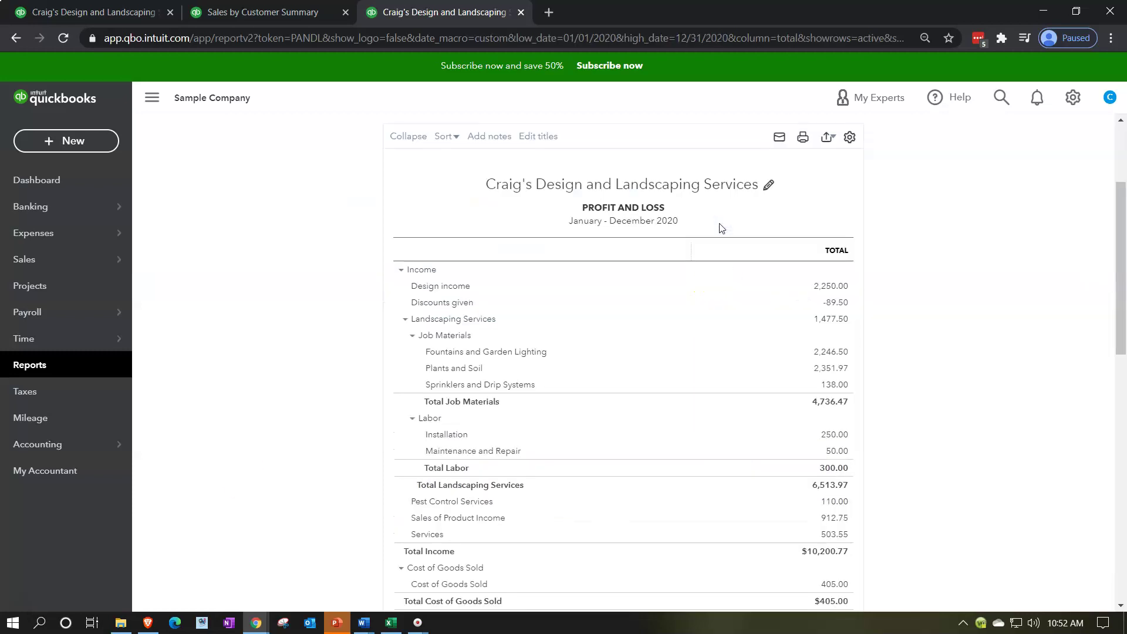
- Enlarge the page view to 125% and hide the navigation sidebar in the Profit and Loss tab and the second Sales by Customer Summary tab
click(152, 98)
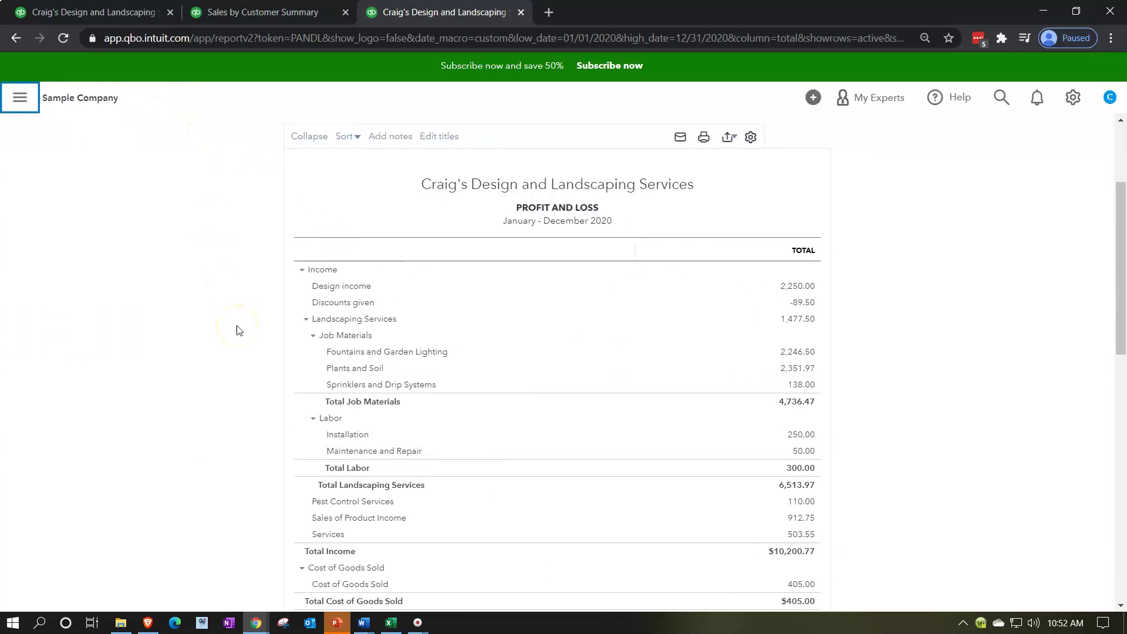
key(ctrl+plus)
key(ctrl+plus)
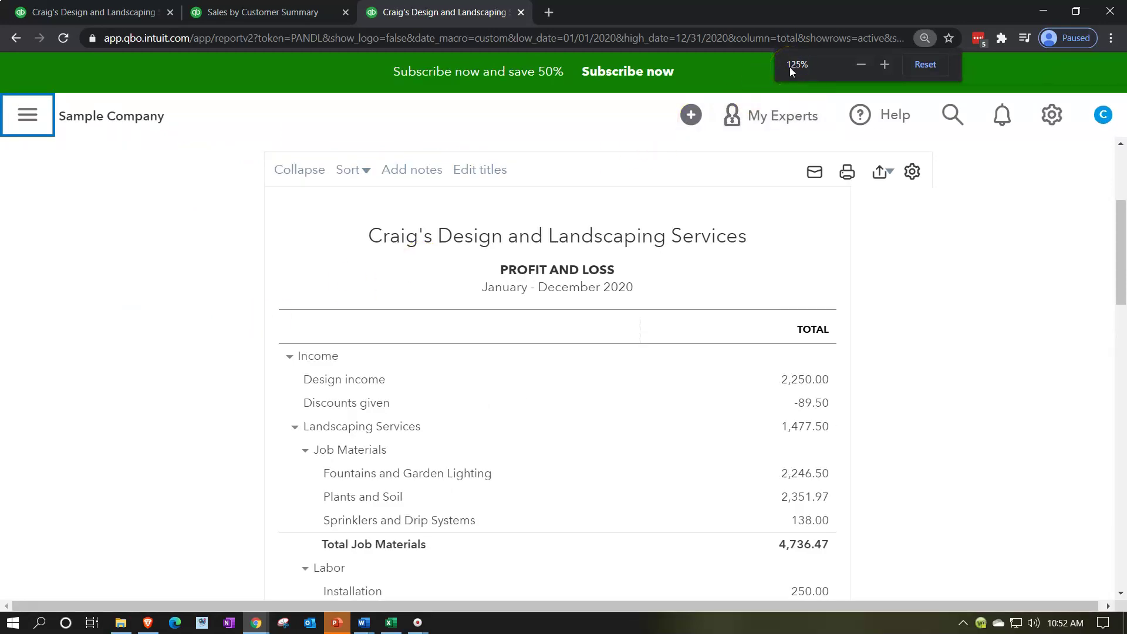
click(289, 16)
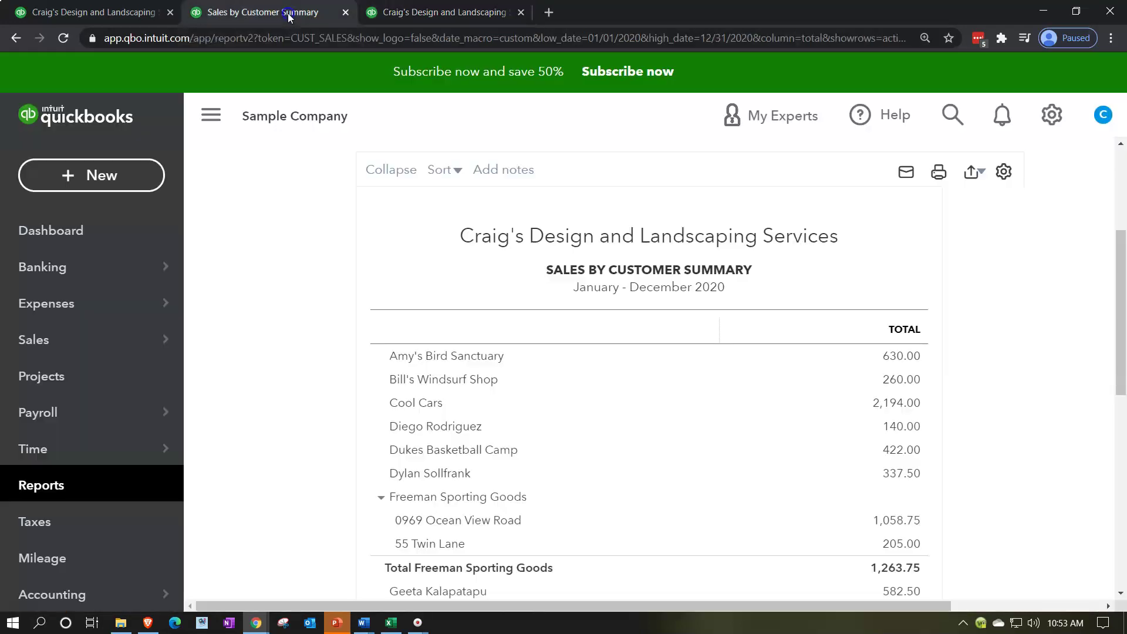
click(228, 121)
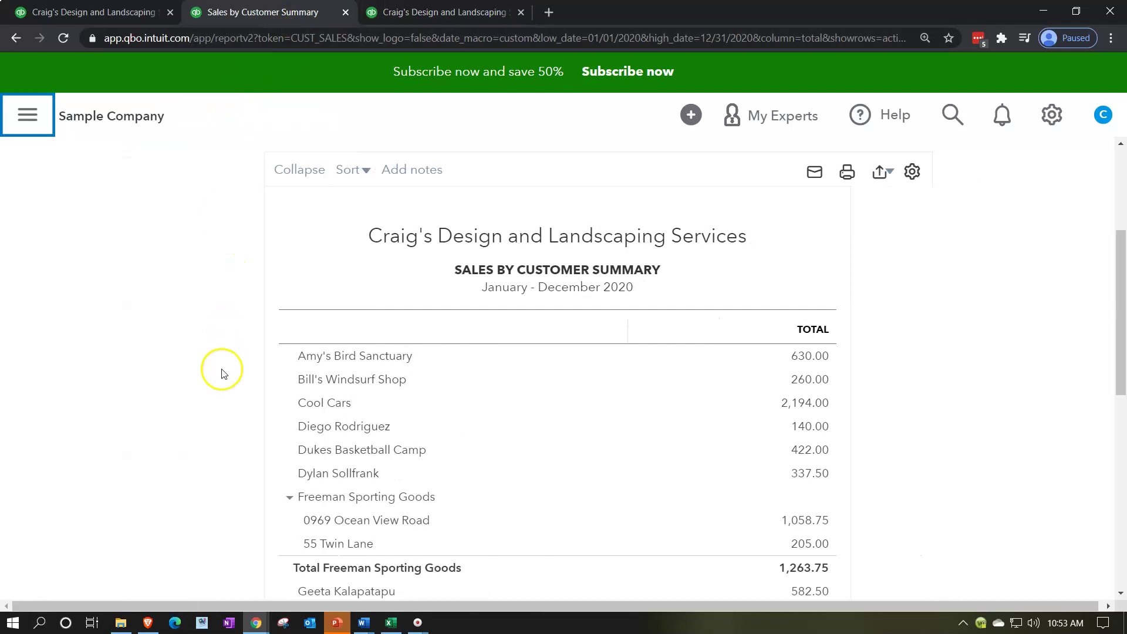
scroll(222, 371, down, 2)
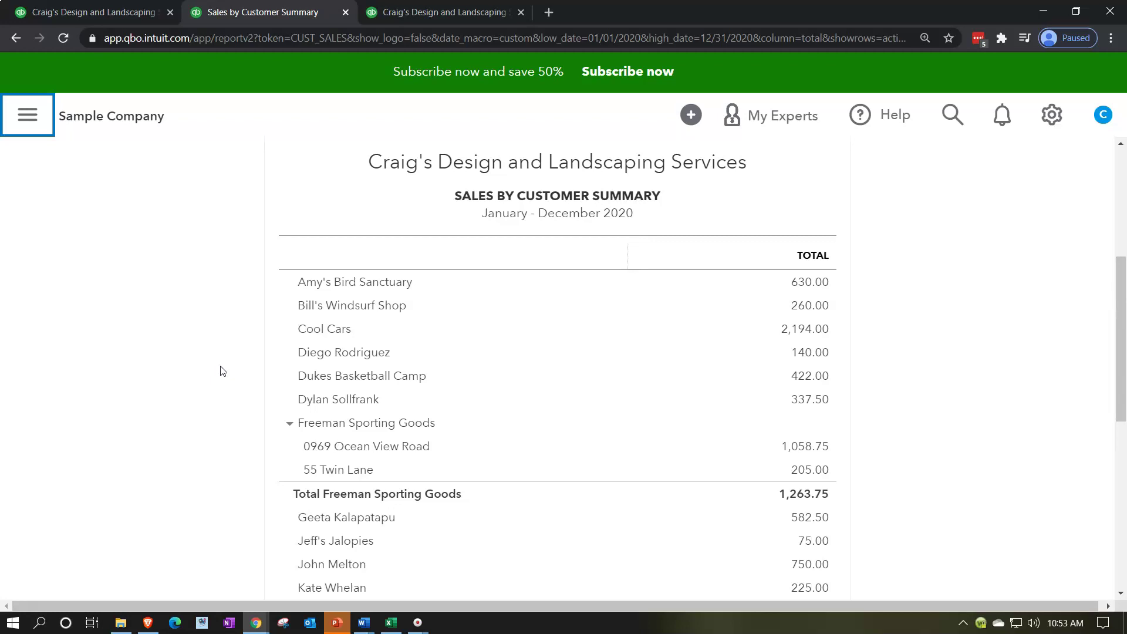
- Return to the Profit and Loss report and collapse its Income section
click(425, 13)
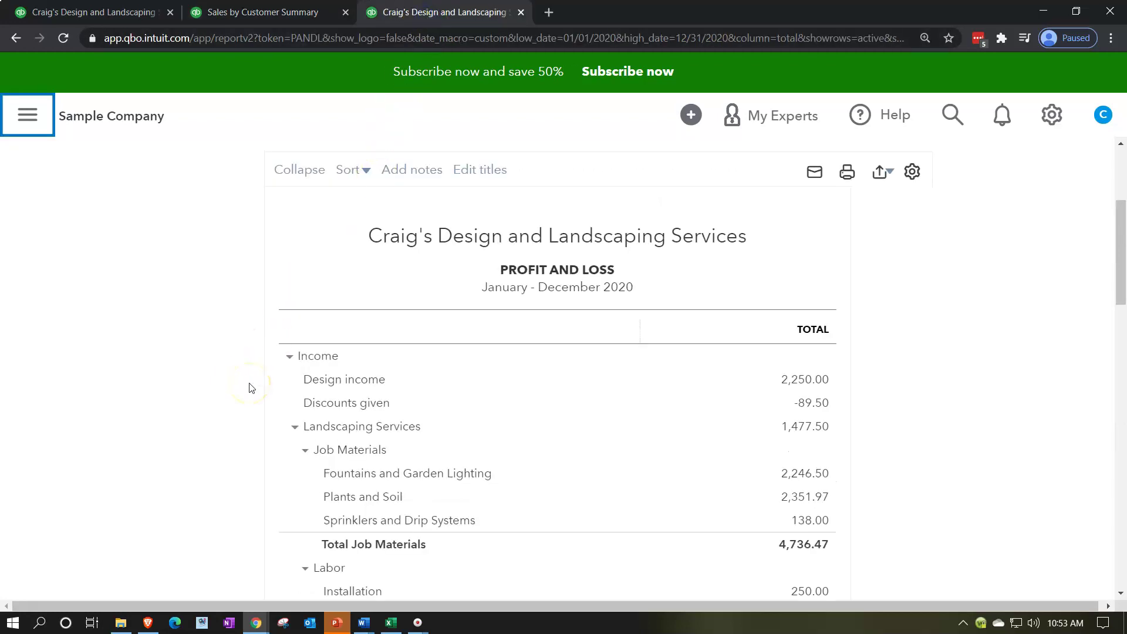
scroll(252, 388, down, 1)
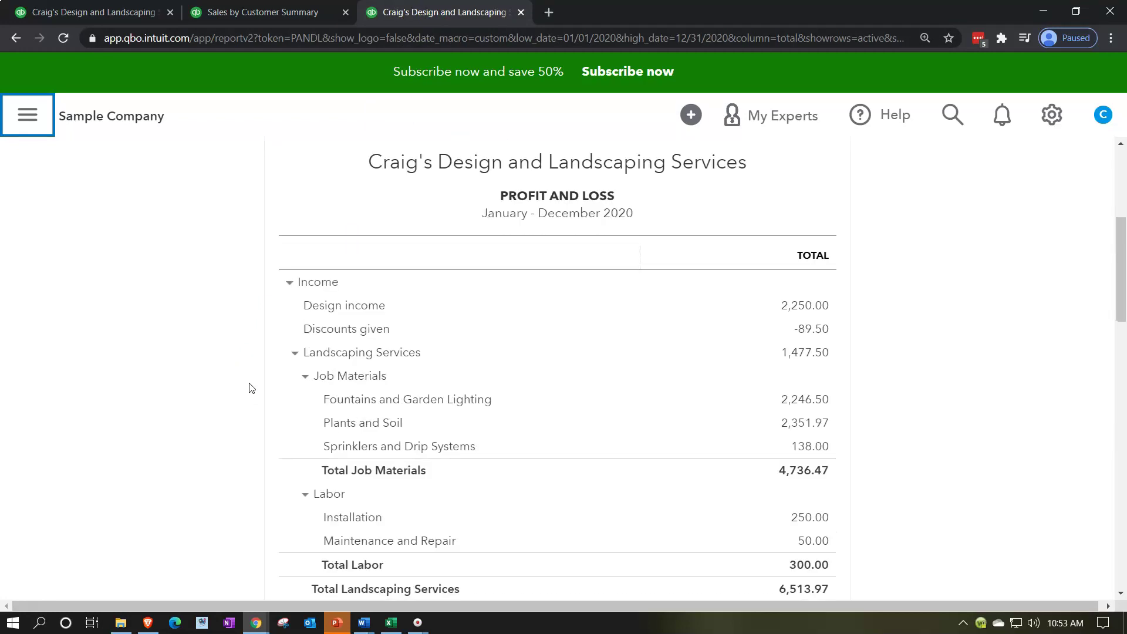
scroll(252, 388, down, 1)
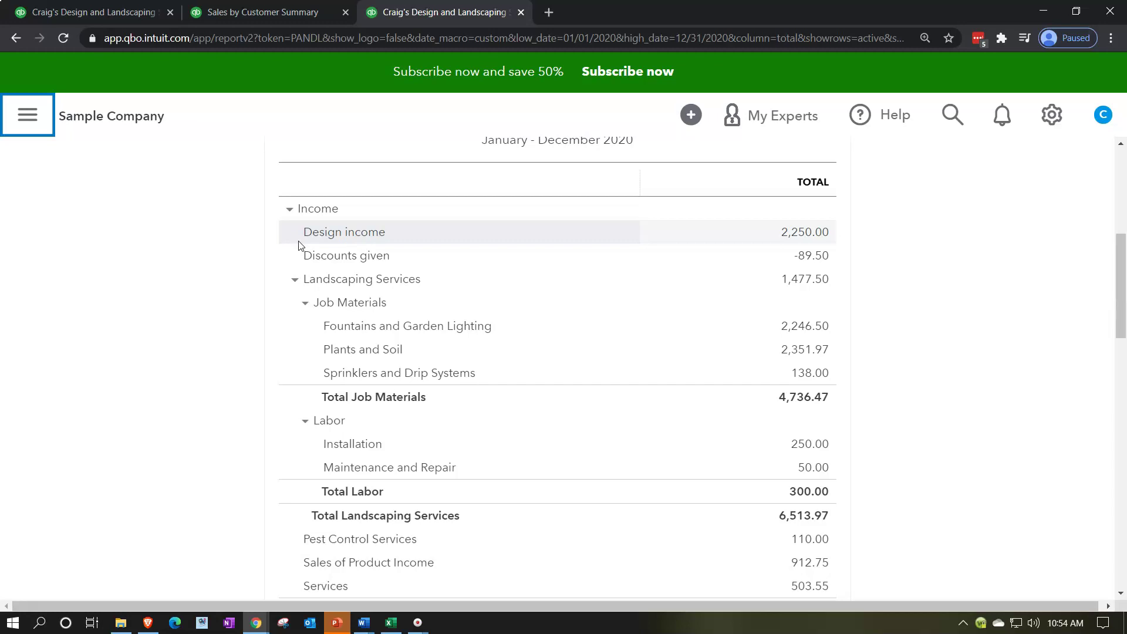
click(286, 209)
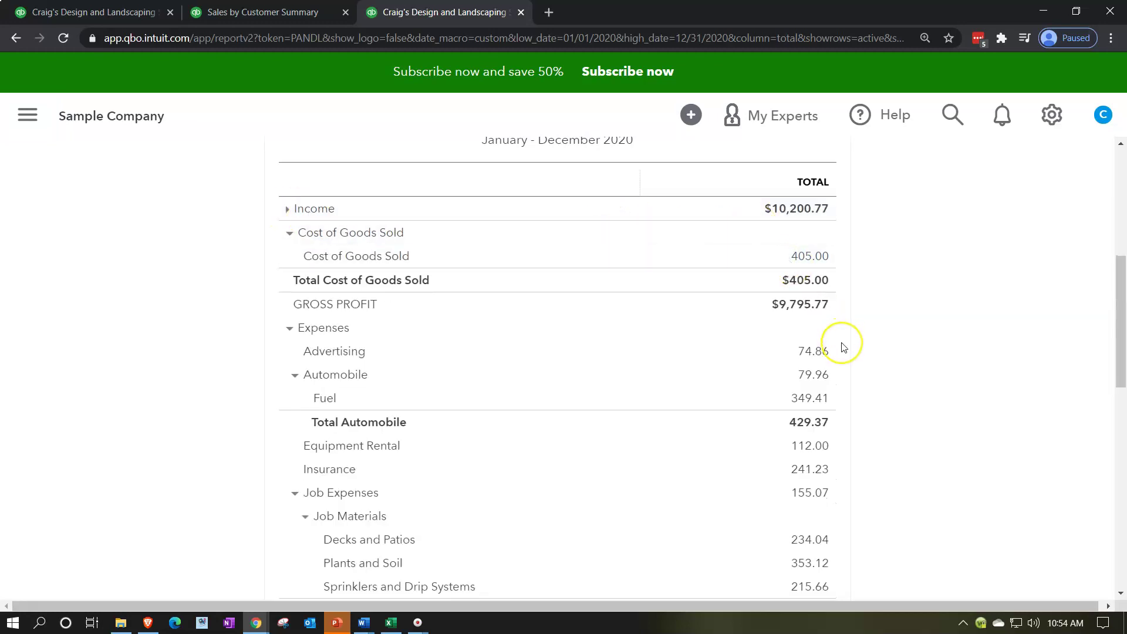
- Review the Profit and Loss report down to net income and compare its income line with the Sales by Customer Summary
scroll(843, 347, down, 3)
scroll(843, 347, down, 8)
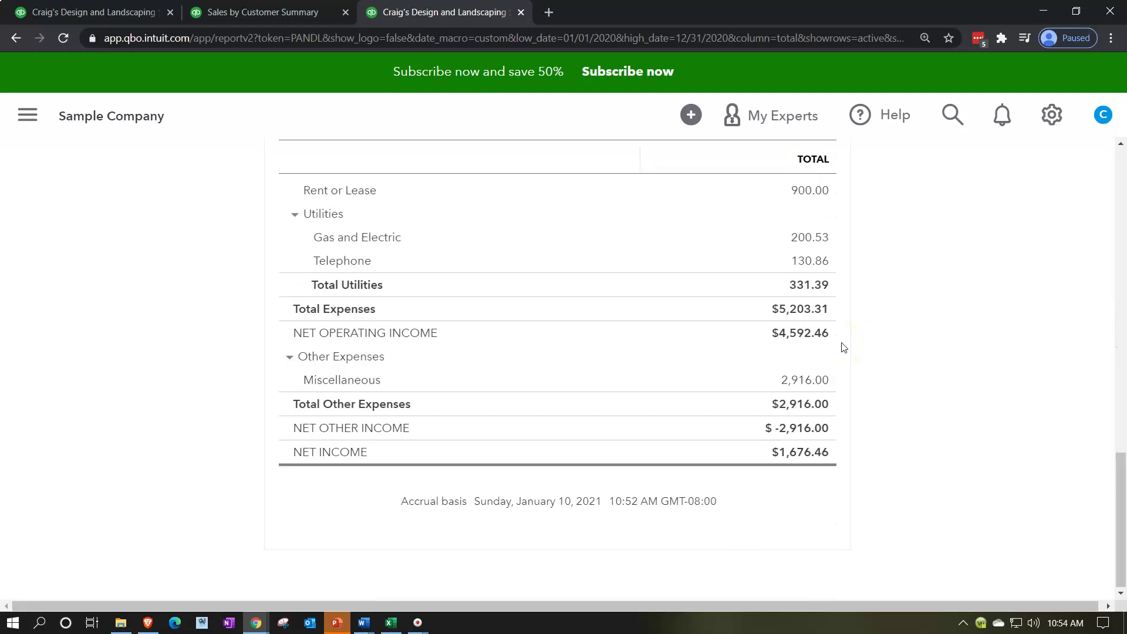
scroll(844, 347, up, 11)
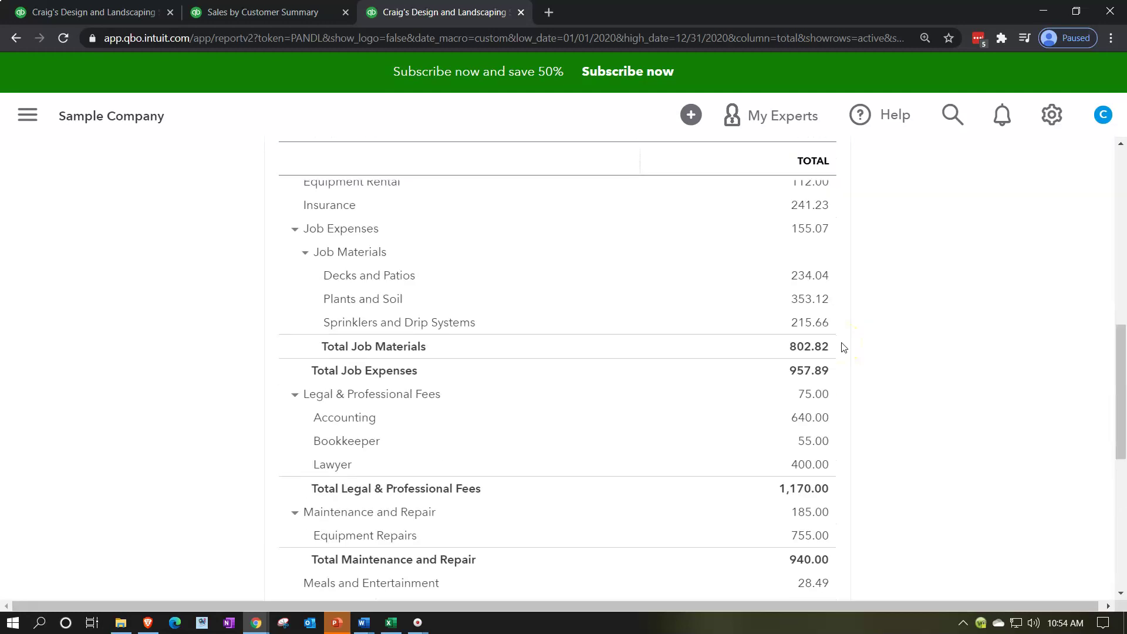
scroll(843, 347, up, 1)
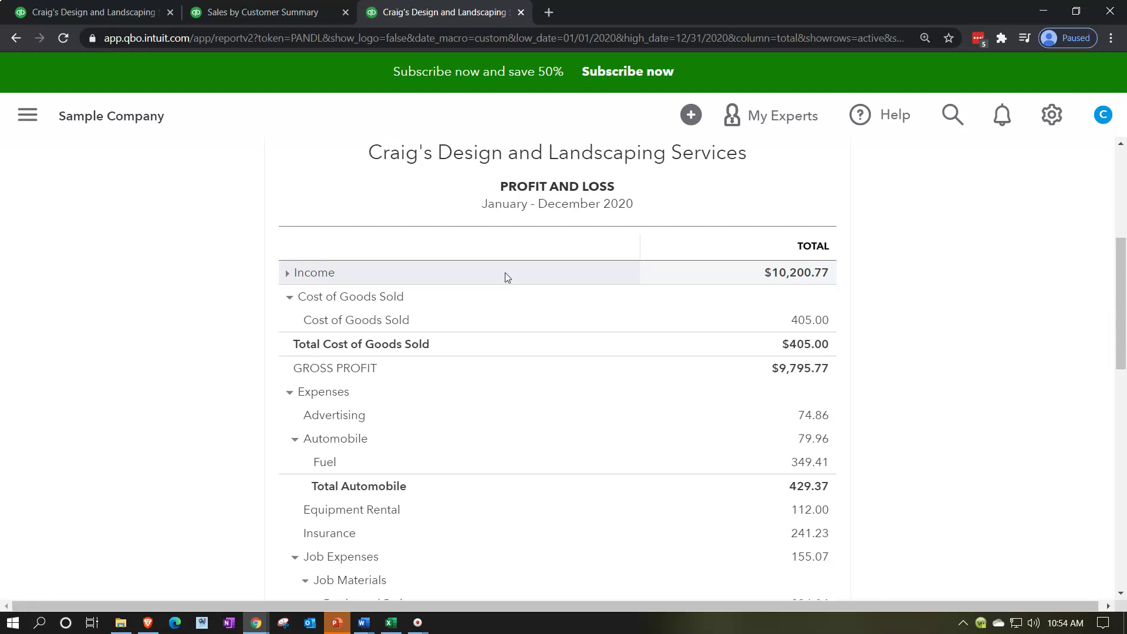
click(277, 17)
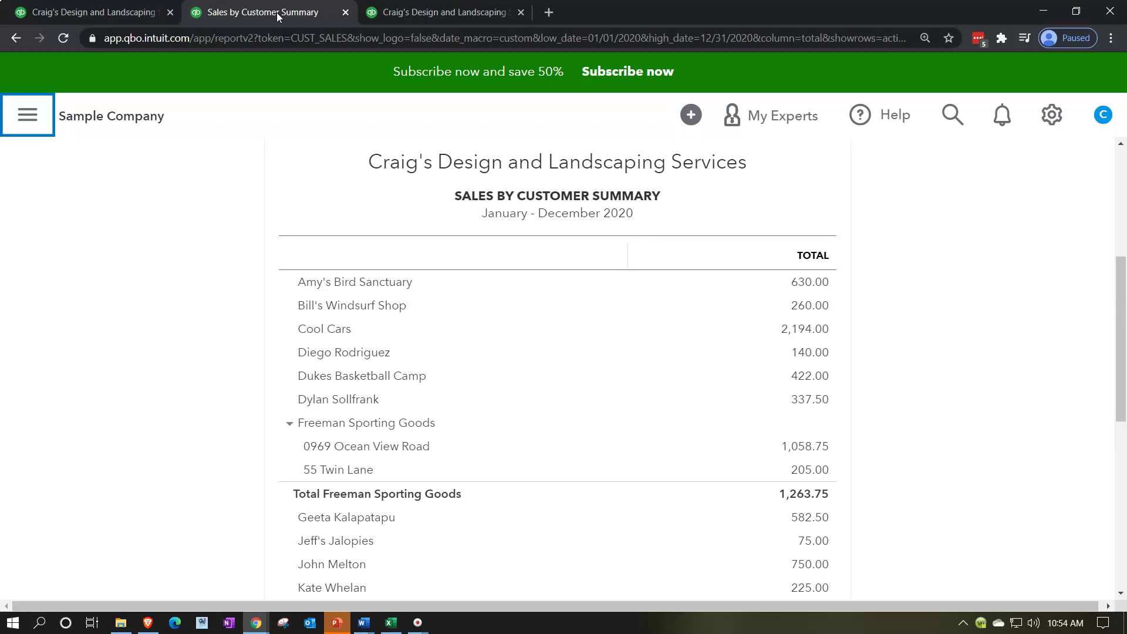
click(452, 18)
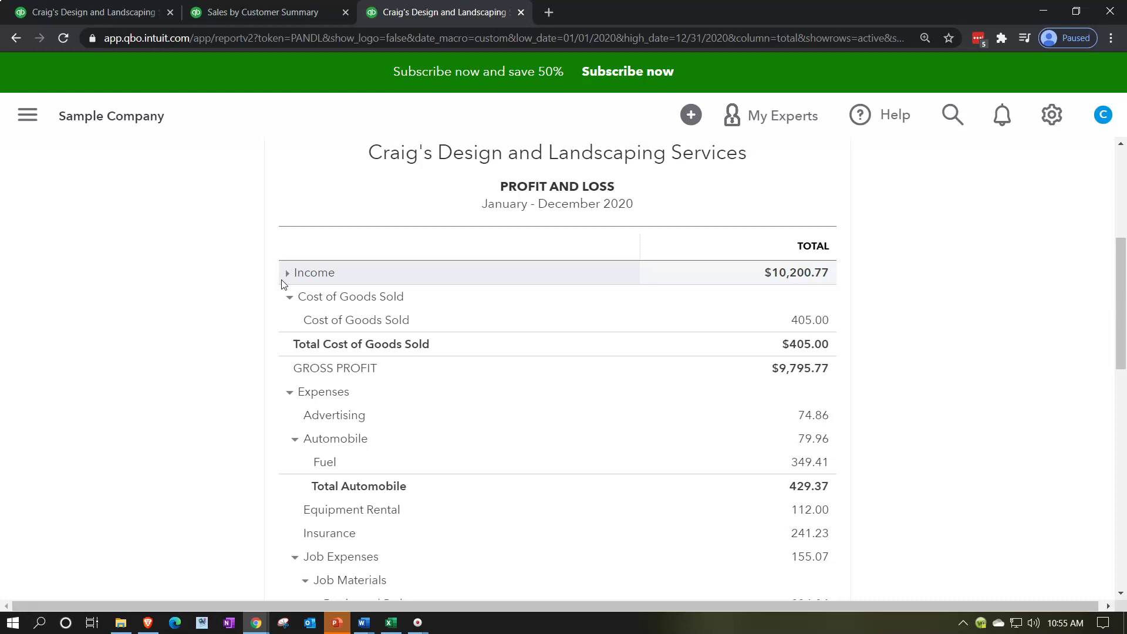
- Examine the 2020 Sales by Customer Summary from the first customer down to the report total
click(277, 19)
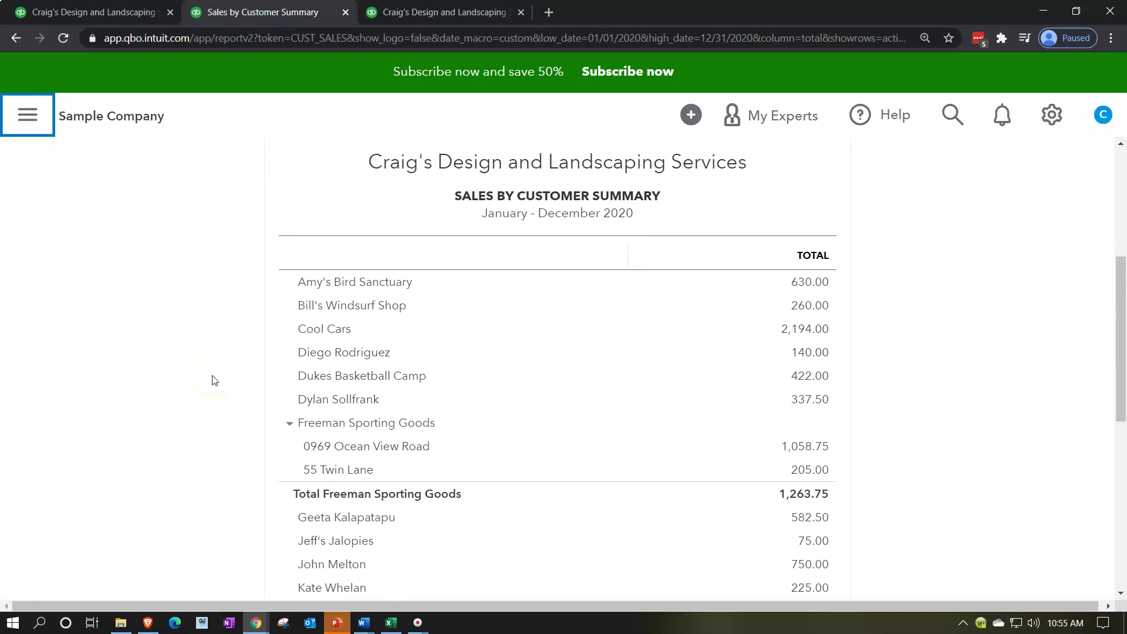
scroll(214, 380, down, 3)
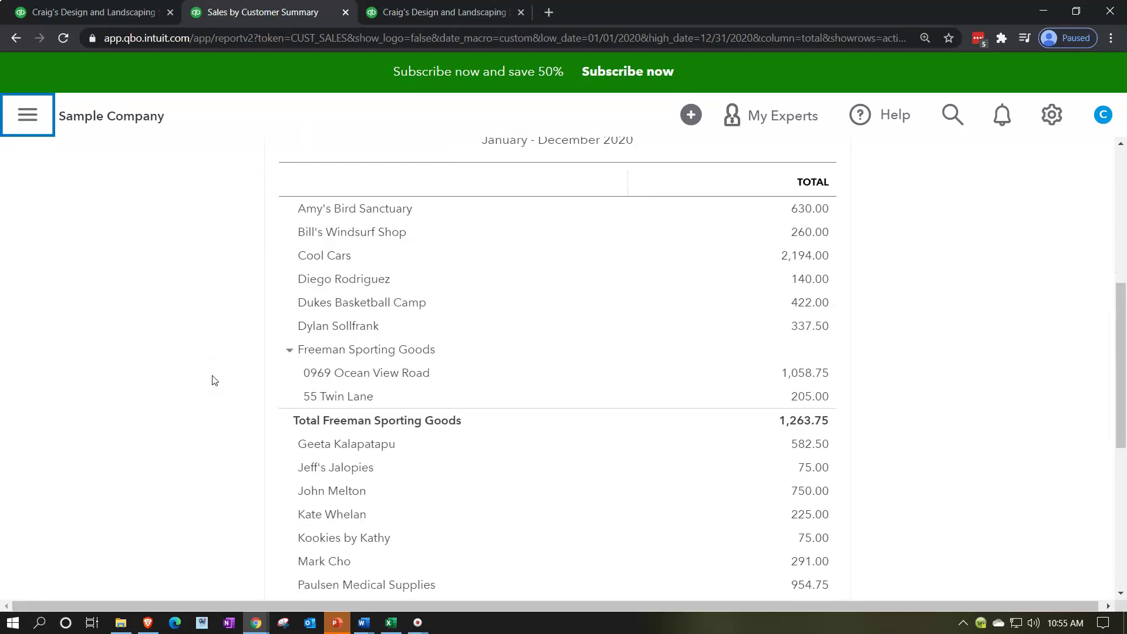
scroll(214, 380, up, 2)
scroll(253, 302, down, 2)
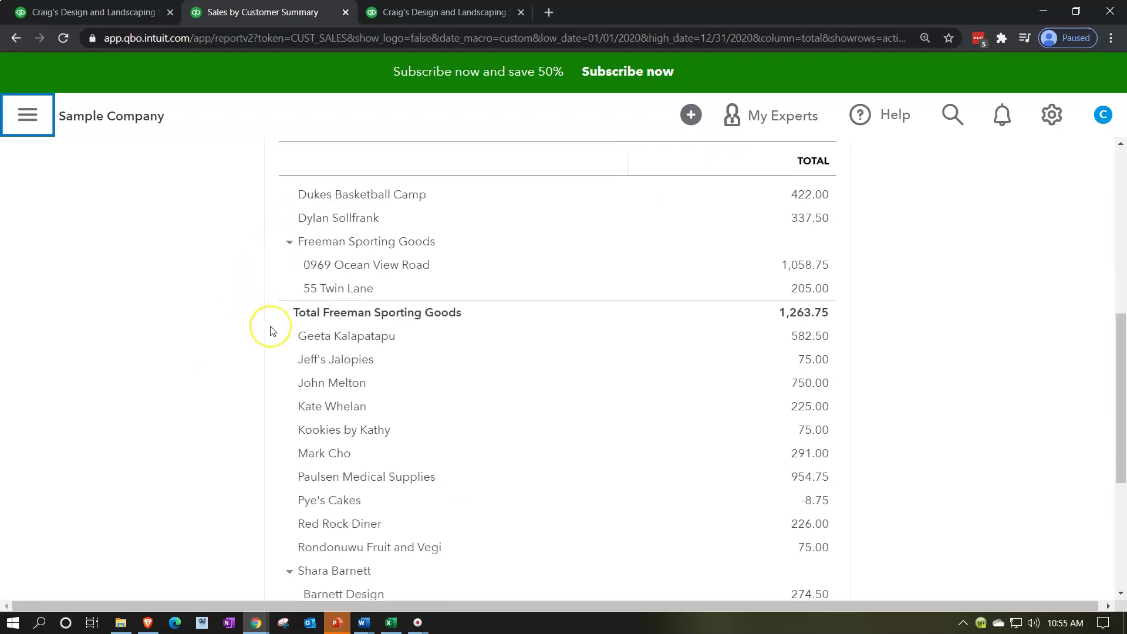
scroll(272, 330, down, 4)
scroll(271, 329, down, 1)
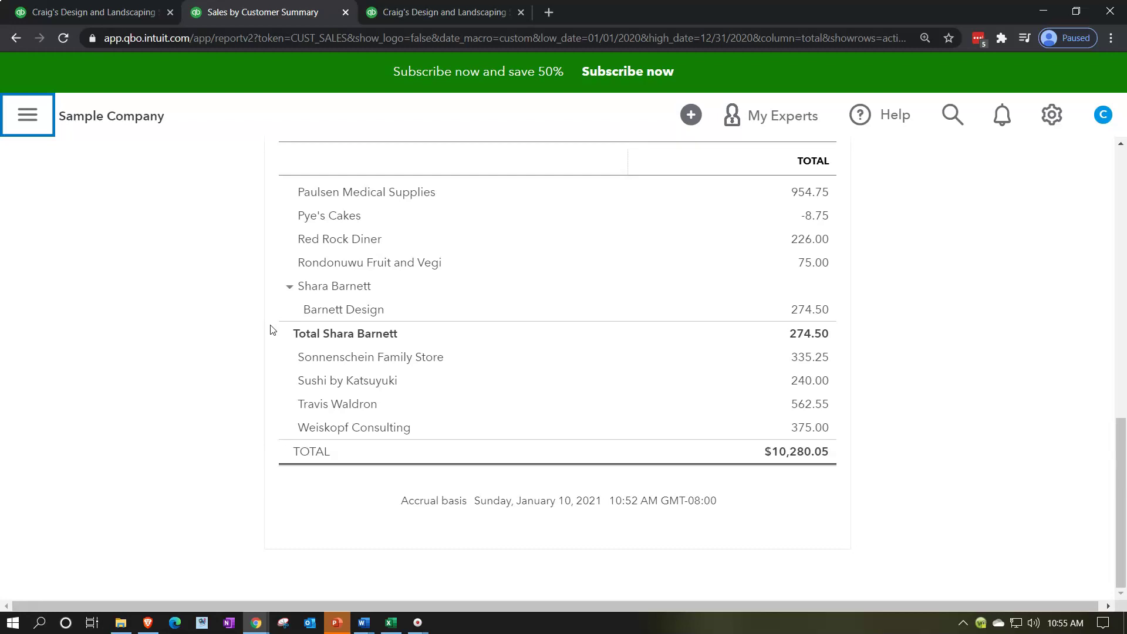
scroll(271, 329, up, 7)
click(259, 331)
click(260, 332)
click(262, 334)
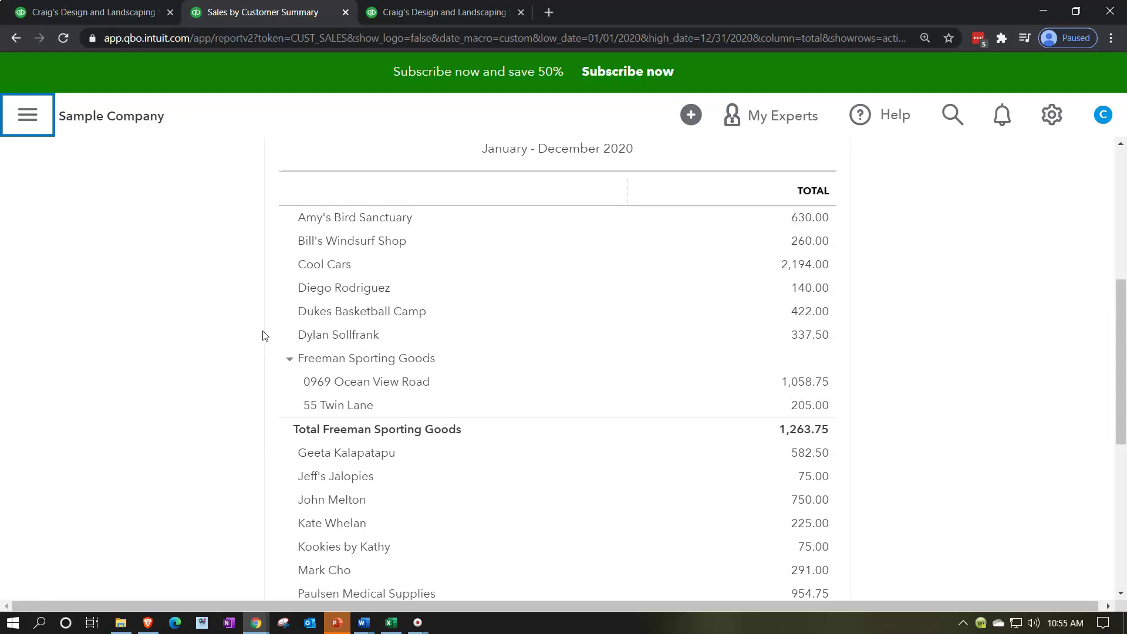
scroll(262, 332, down, 7)
click(464, 417)
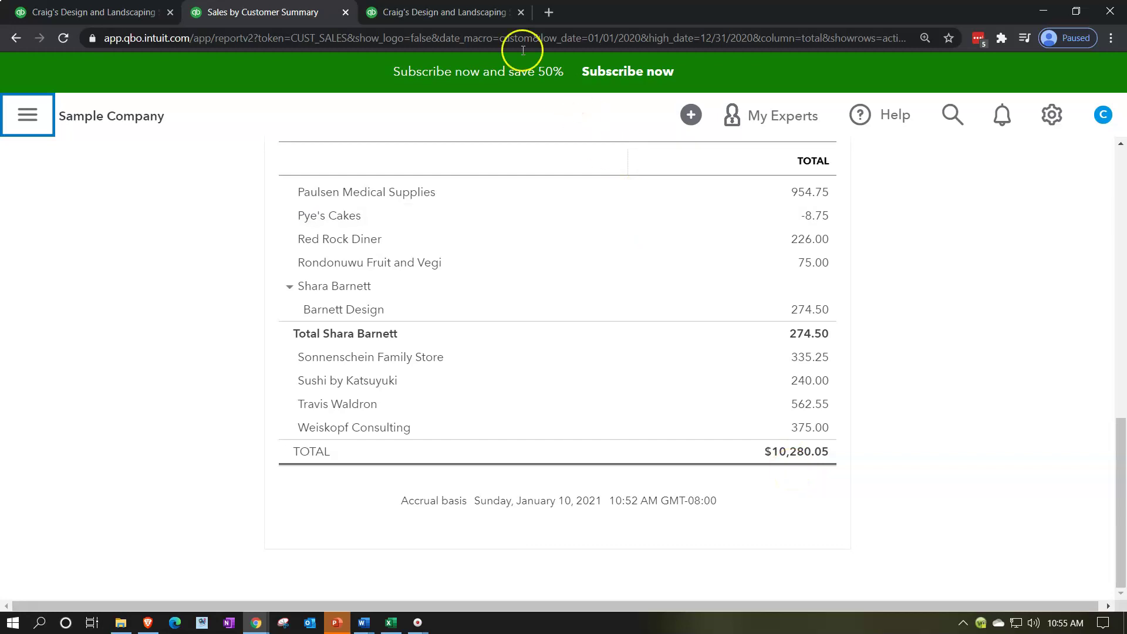
- Return to the Profit and Loss report, show the navigation sidebar and examine the new customer transaction types, particularly Invoice and Sales receipt
click(472, 12)
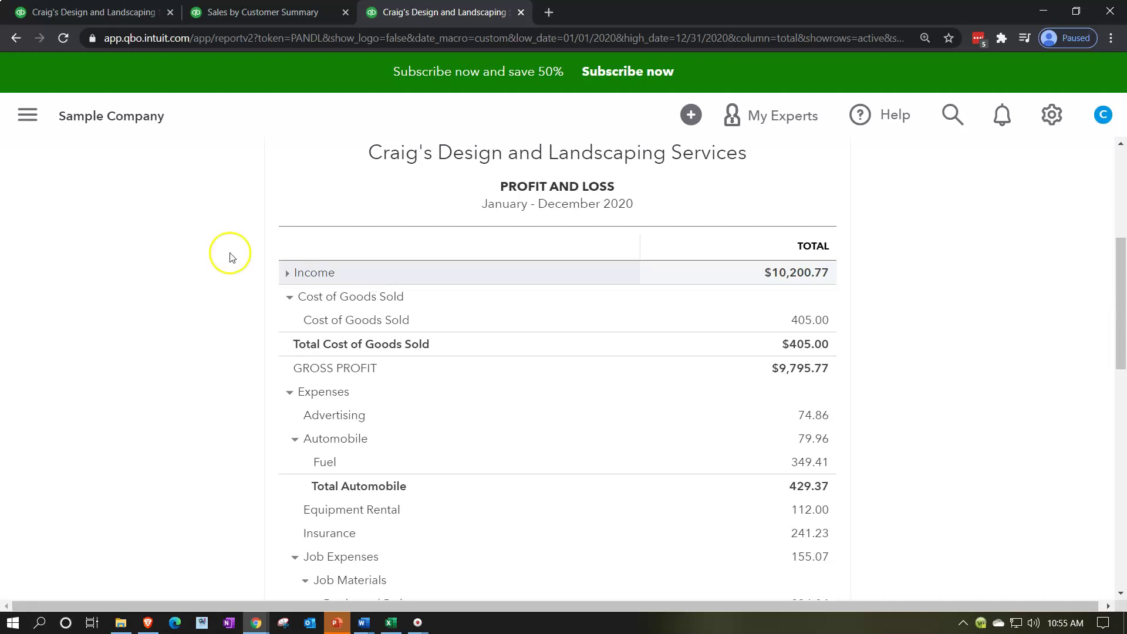
click(28, 115)
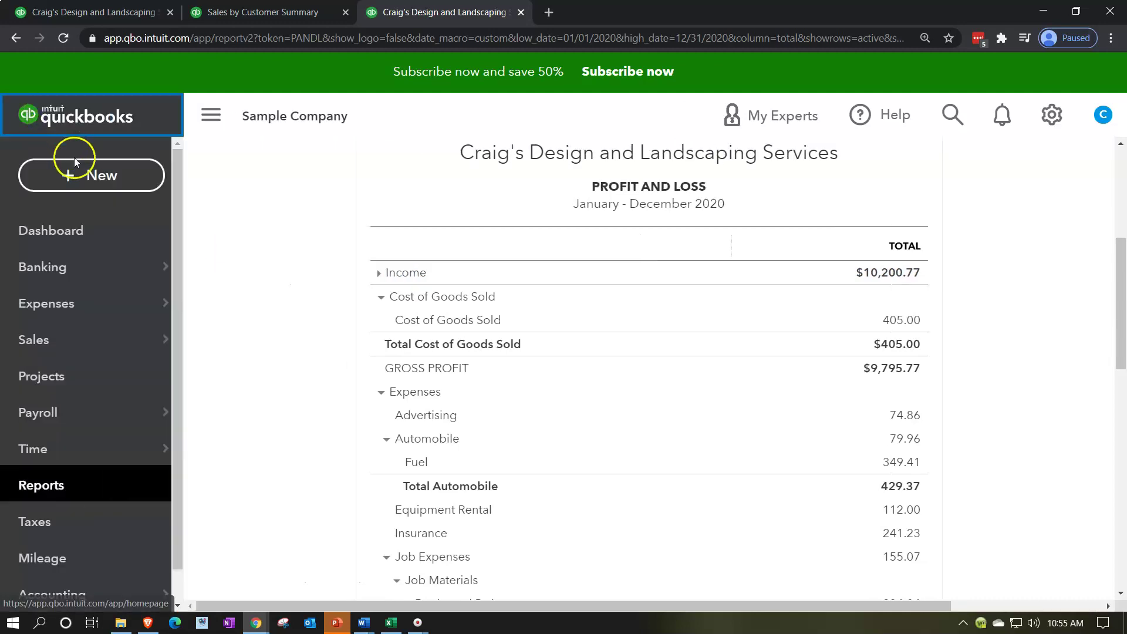
click(79, 178)
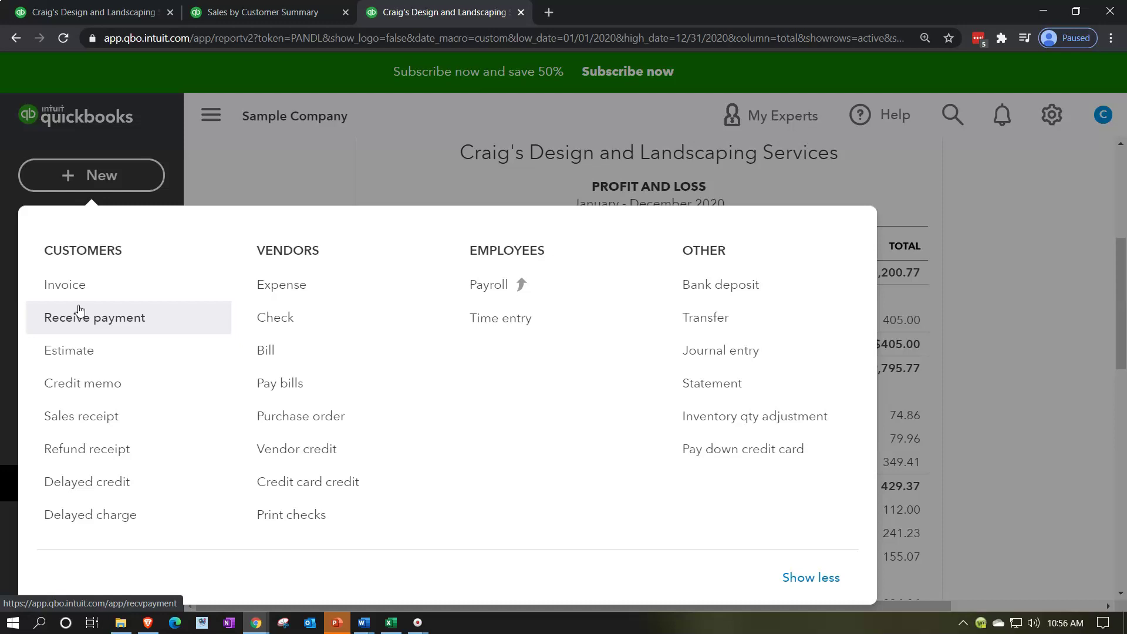
click(288, 182)
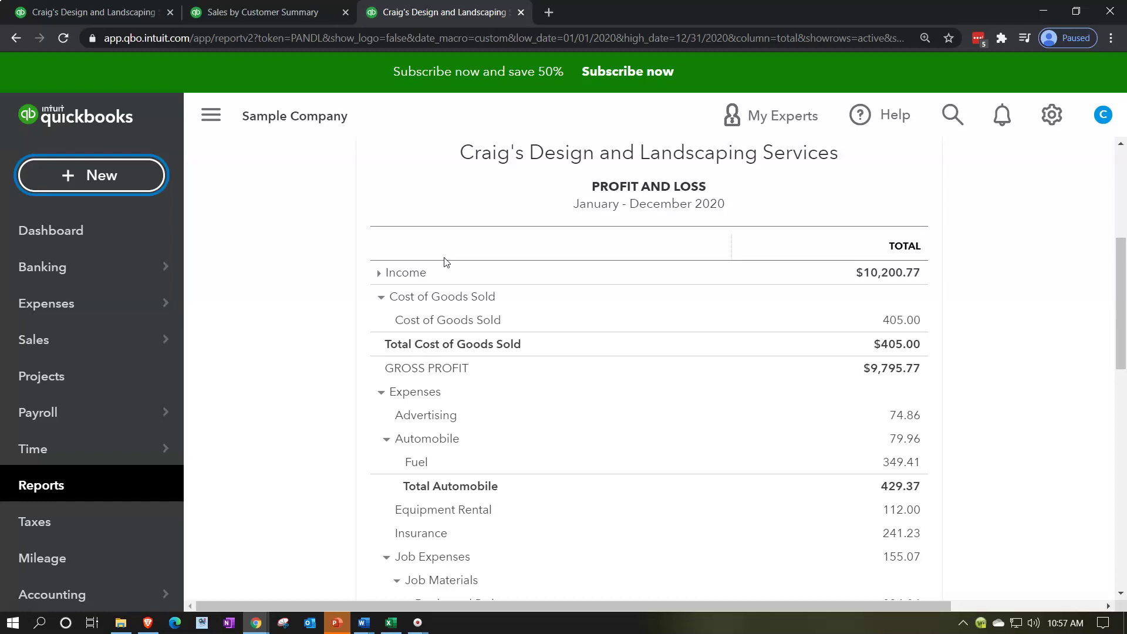
click(121, 182)
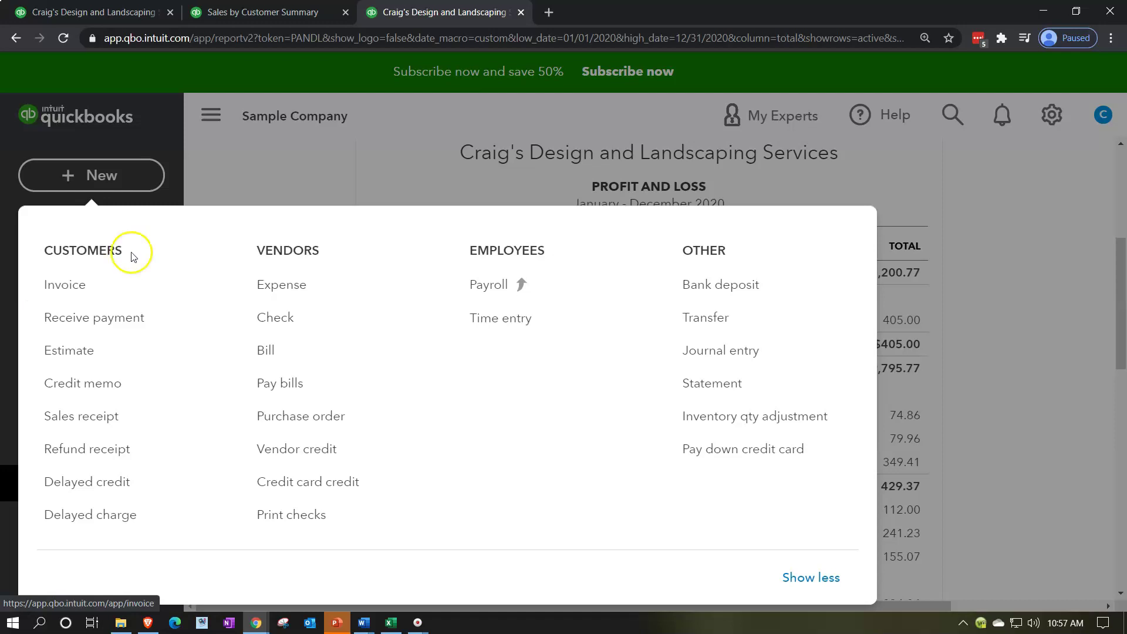
click(255, 168)
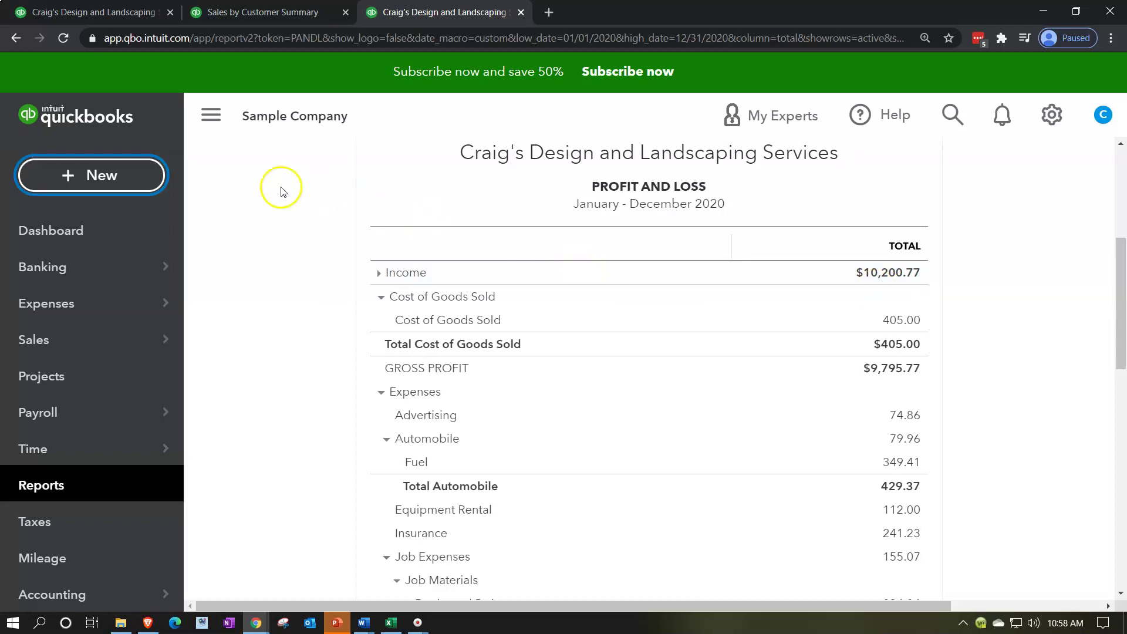
click(151, 194)
click(135, 176)
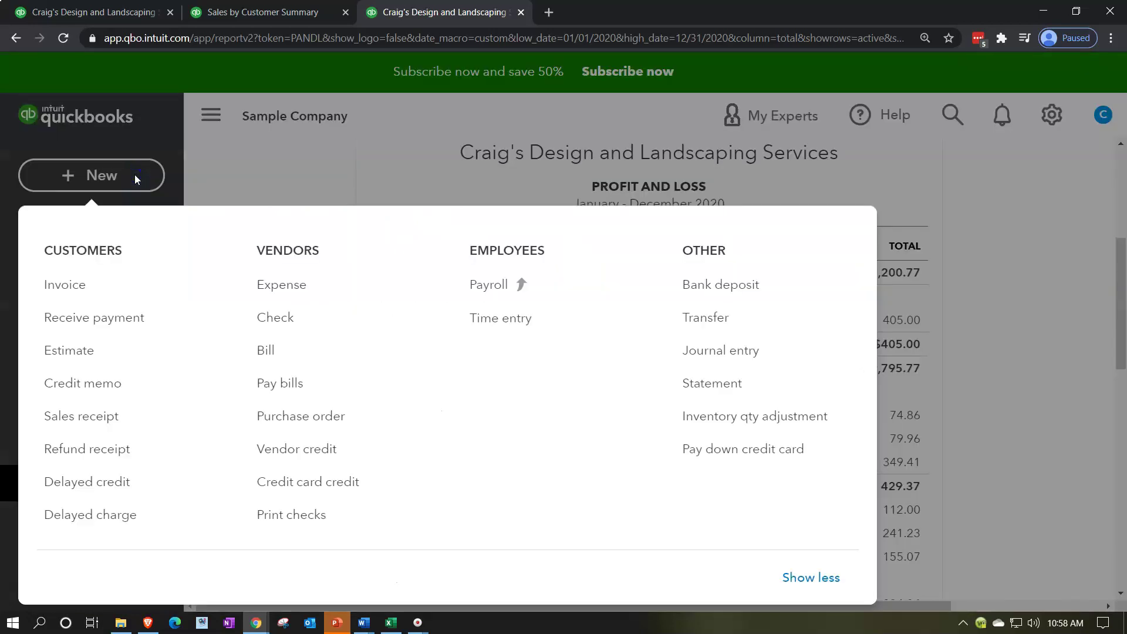
click(61, 291)
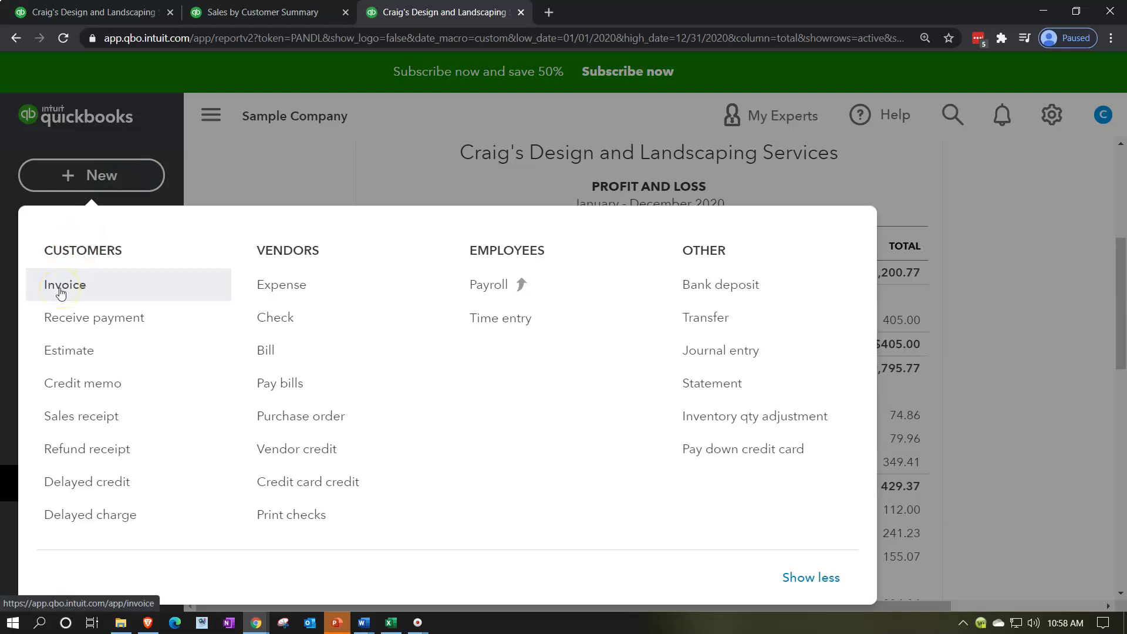
click(85, 418)
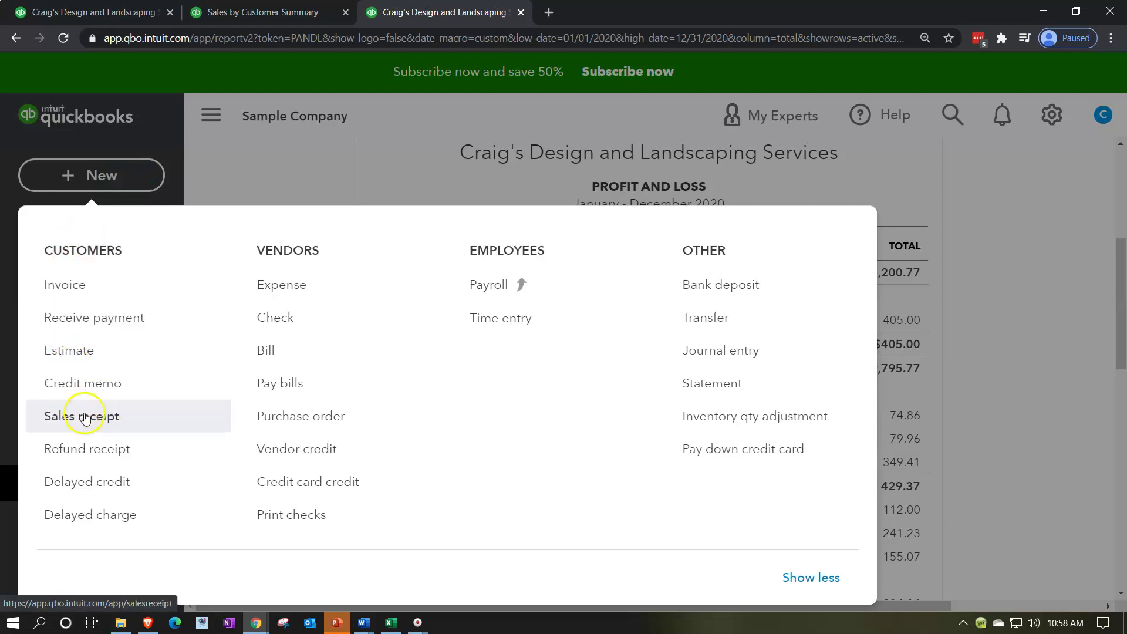
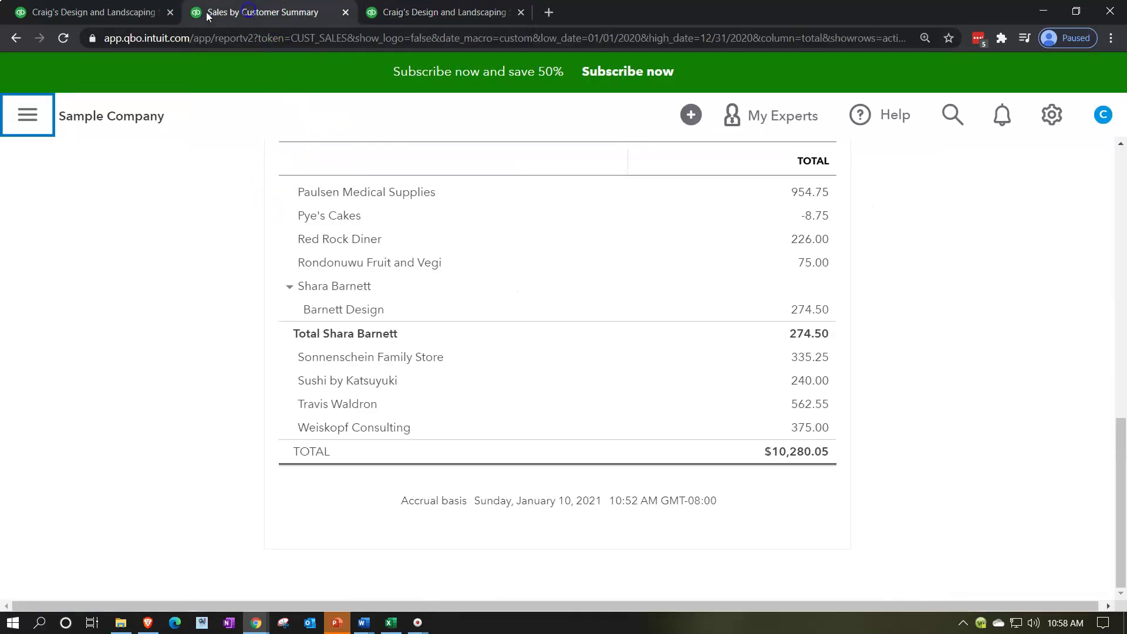
- In the first browser tab, open the Sales by Customer Detail report from the Sales and customers reports, and duplicate that tab
click(122, 15)
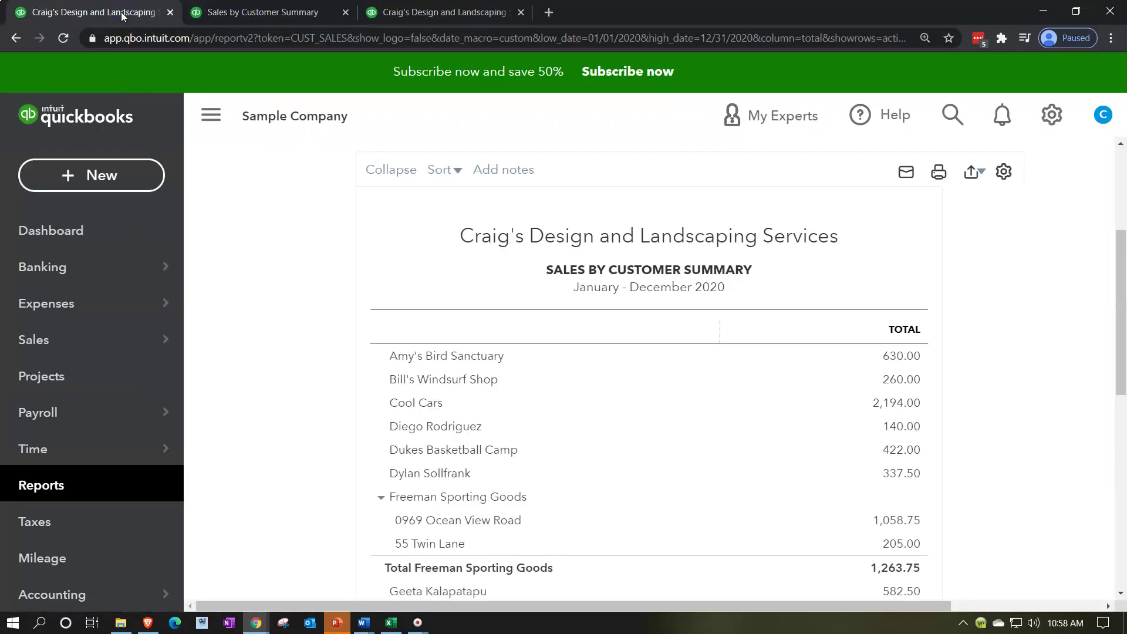
click(70, 491)
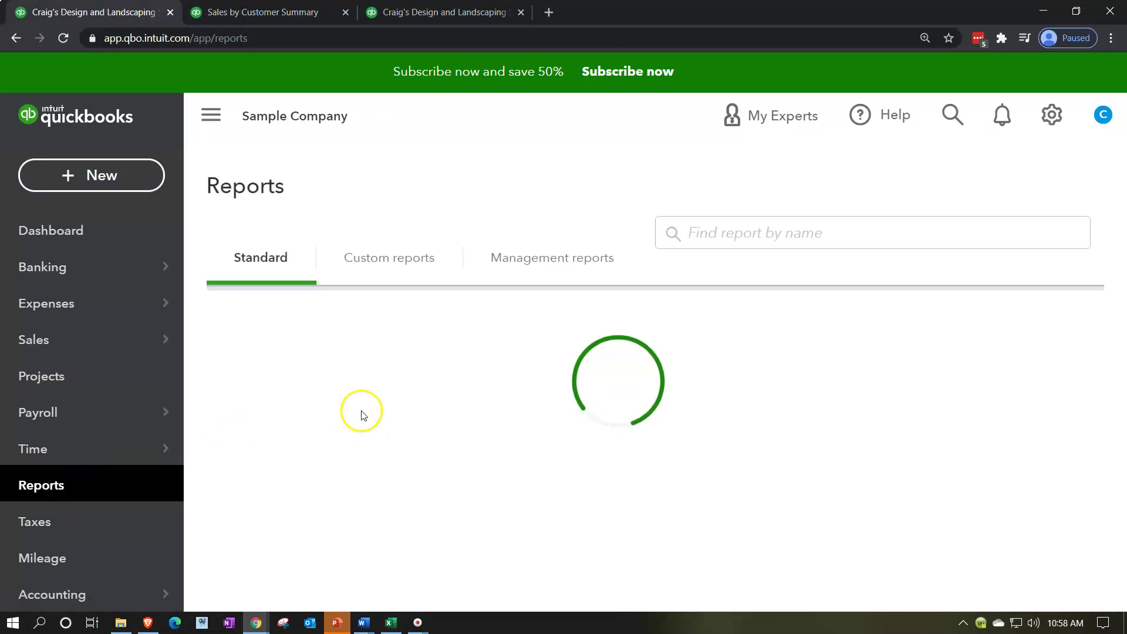
scroll(760, 459, down, 15)
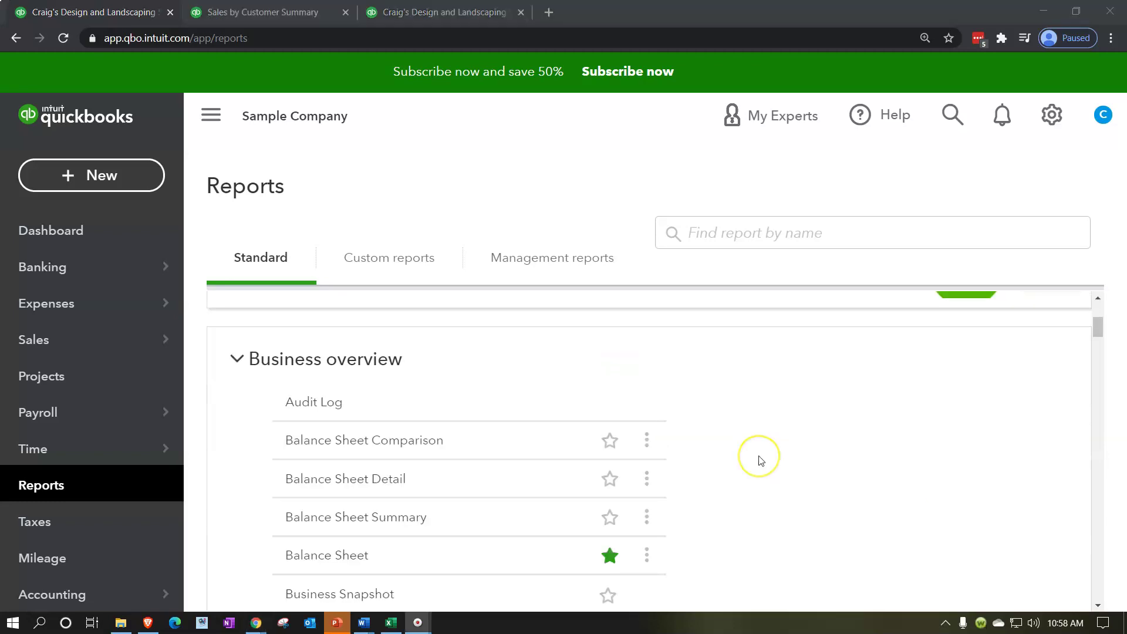
scroll(761, 460, down, 9)
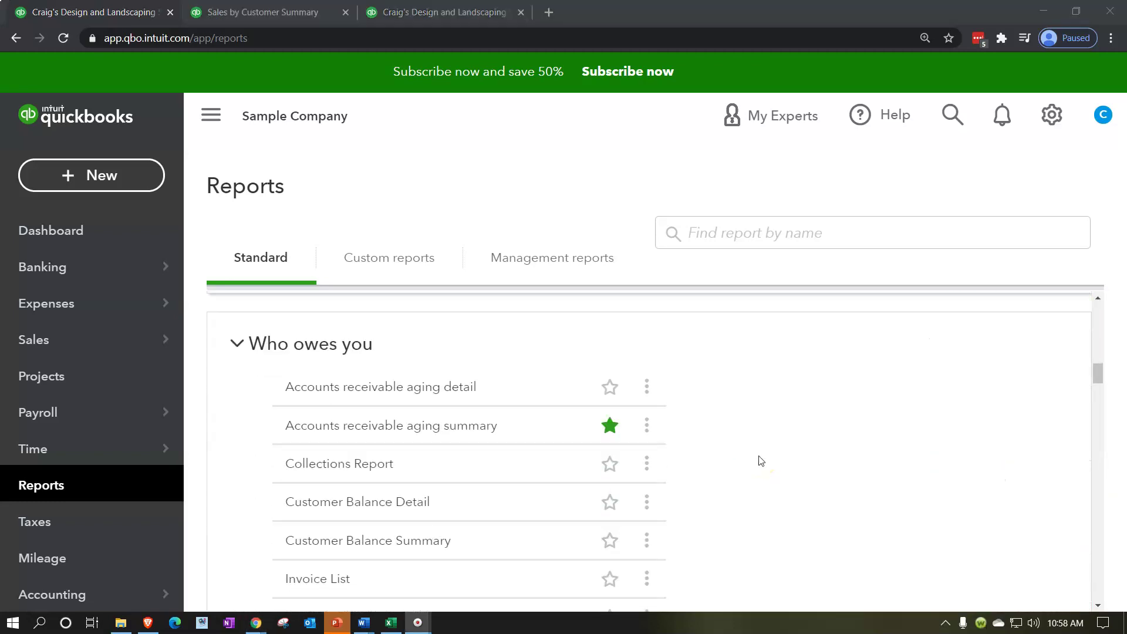
scroll(760, 461, down, 3)
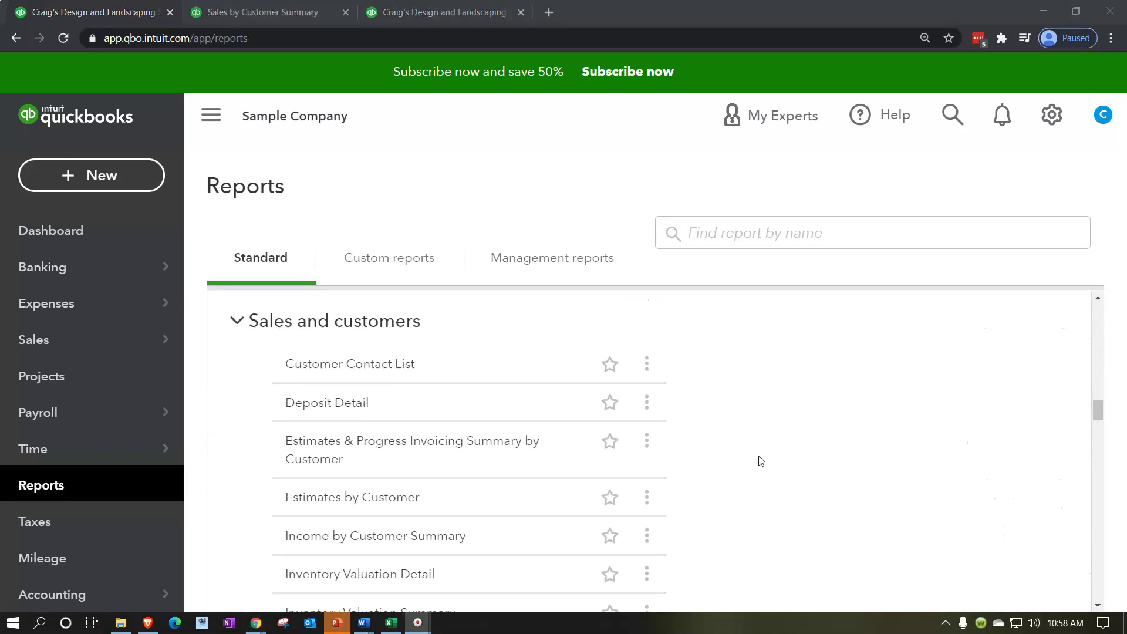
scroll(760, 459, down, 9)
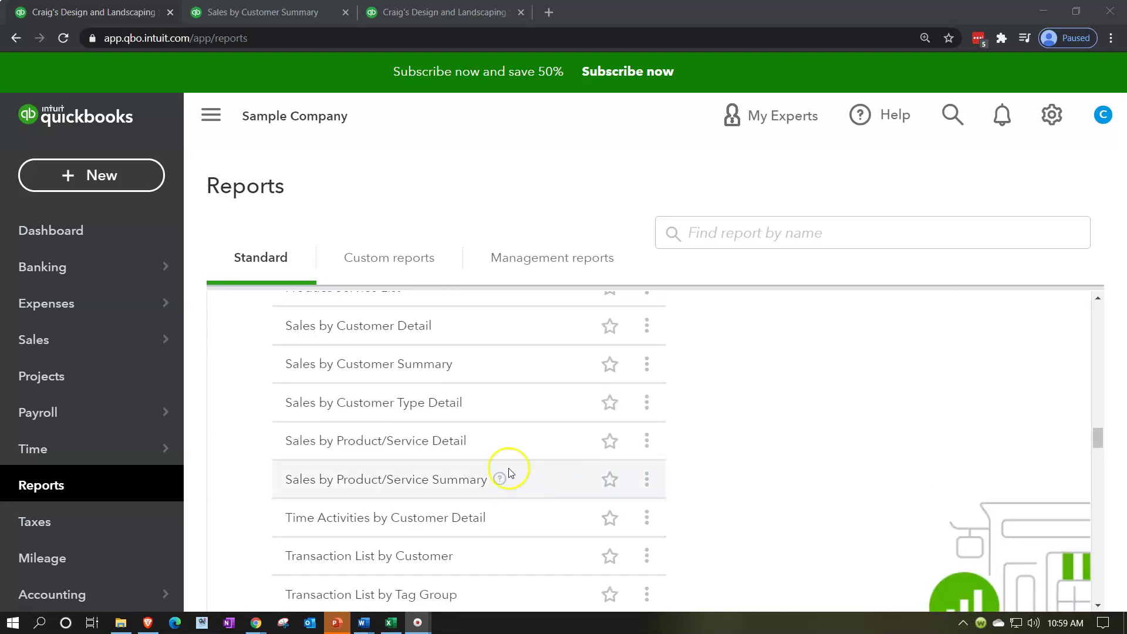
click(369, 337)
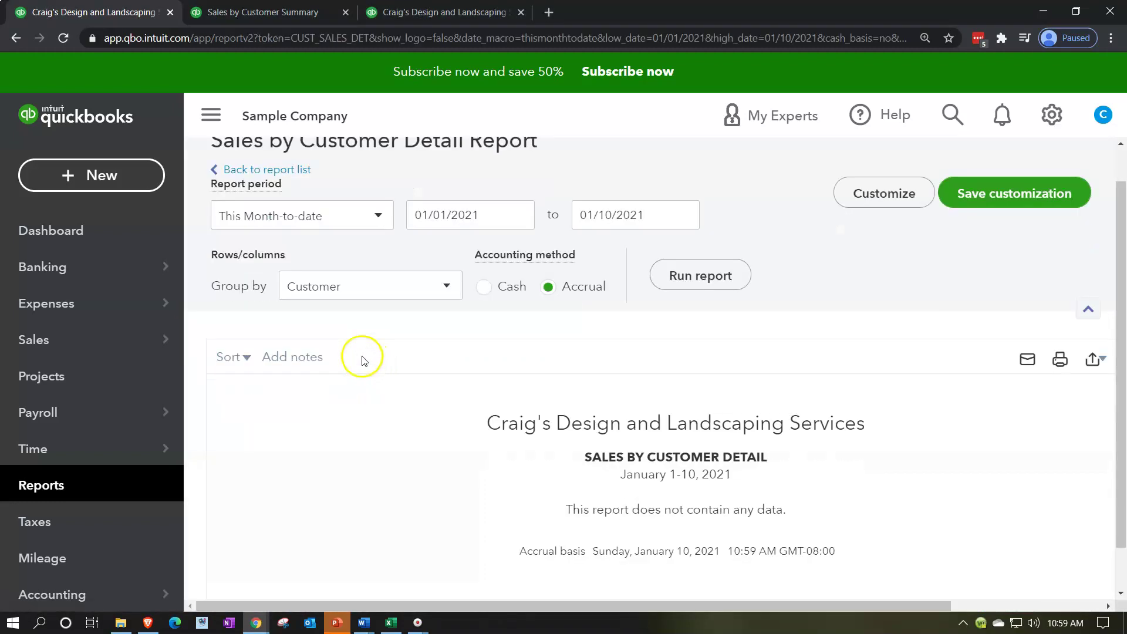
right_click(133, 13)
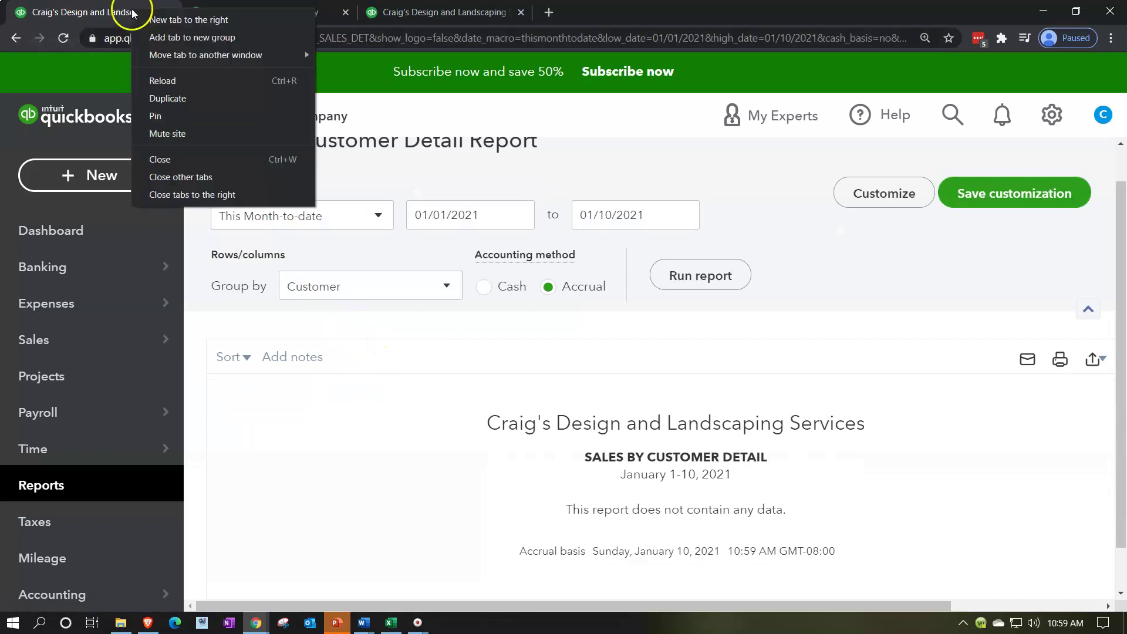
click(167, 104)
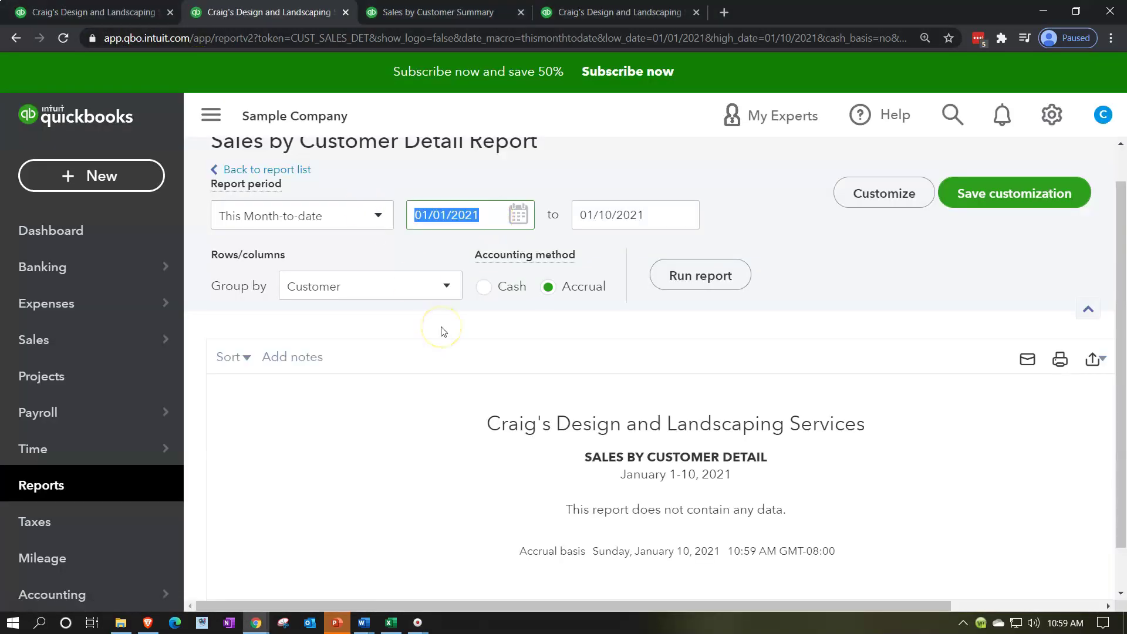
- Set the Sales by Customer Detail report period to 01/01/2020 through 12/31/2020 and run the report
text(01/01/2020)
key(Tab)
text(12/31/2020)
click(718, 278)
scroll(707, 284, down, 3)
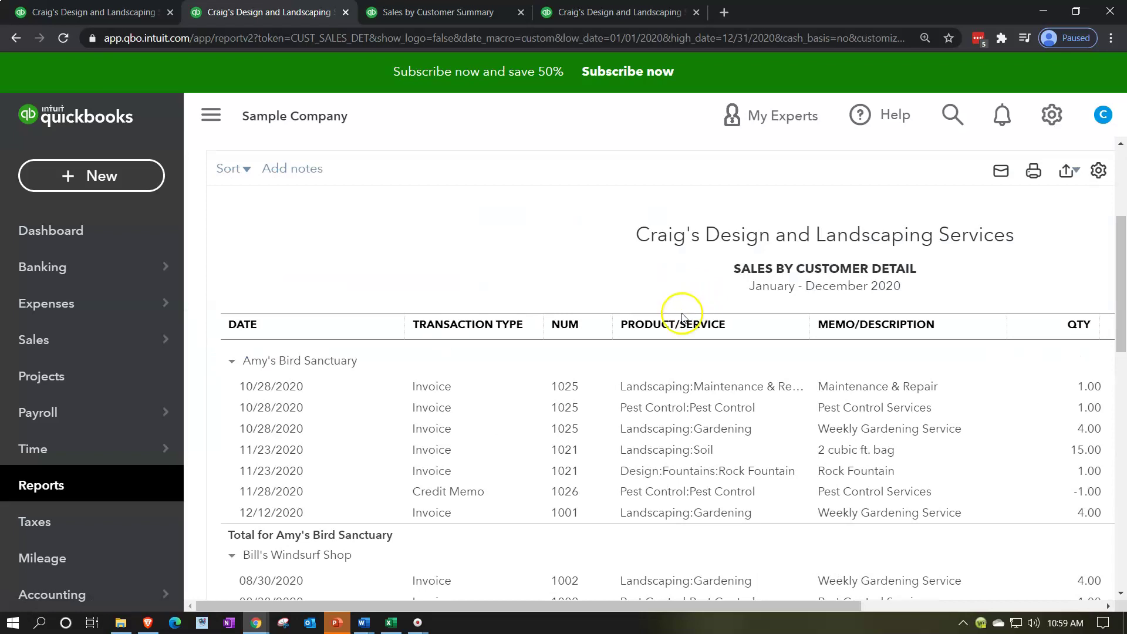
- Hide the navigation sidebar and reduce the page zoom one level to view the Amy's Bird Sanctuary invoice lines across all report columns
click(210, 115)
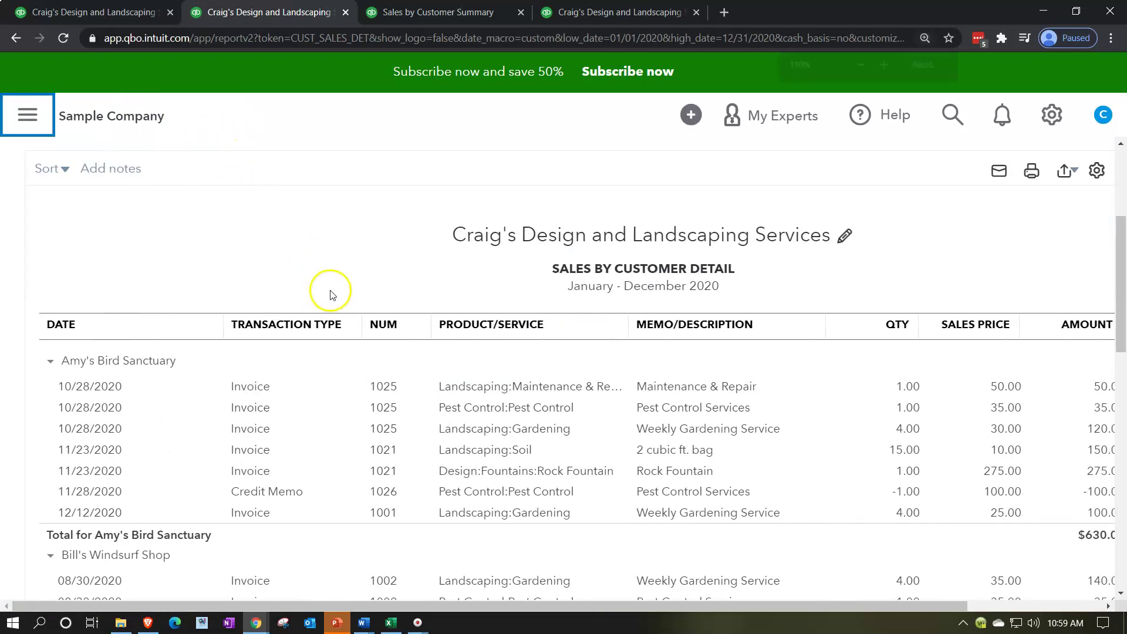
key(ctrl+minus)
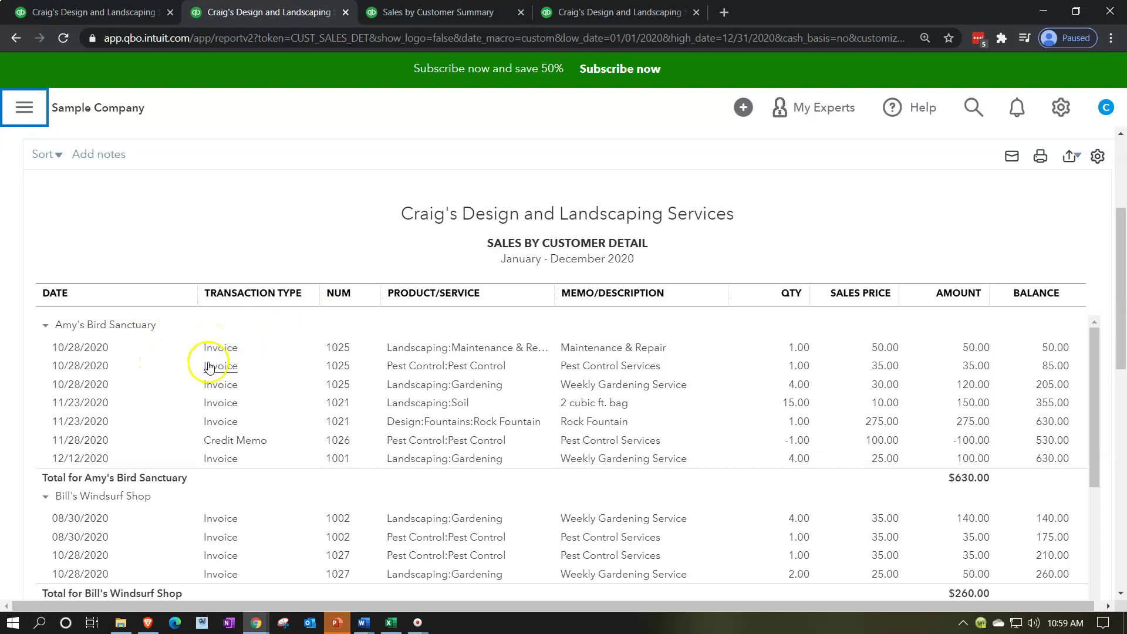
click(177, 362)
click(217, 392)
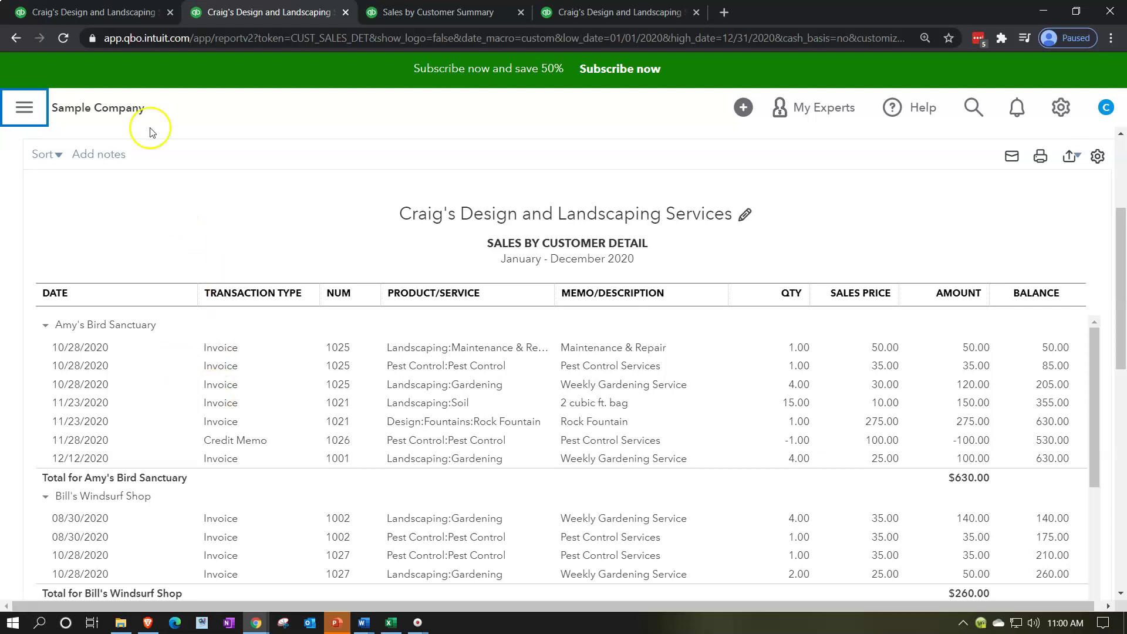
- In the first browser tab, open Amy's Bird Sanctuary from the Sales customer list and examine its transaction list
click(103, 13)
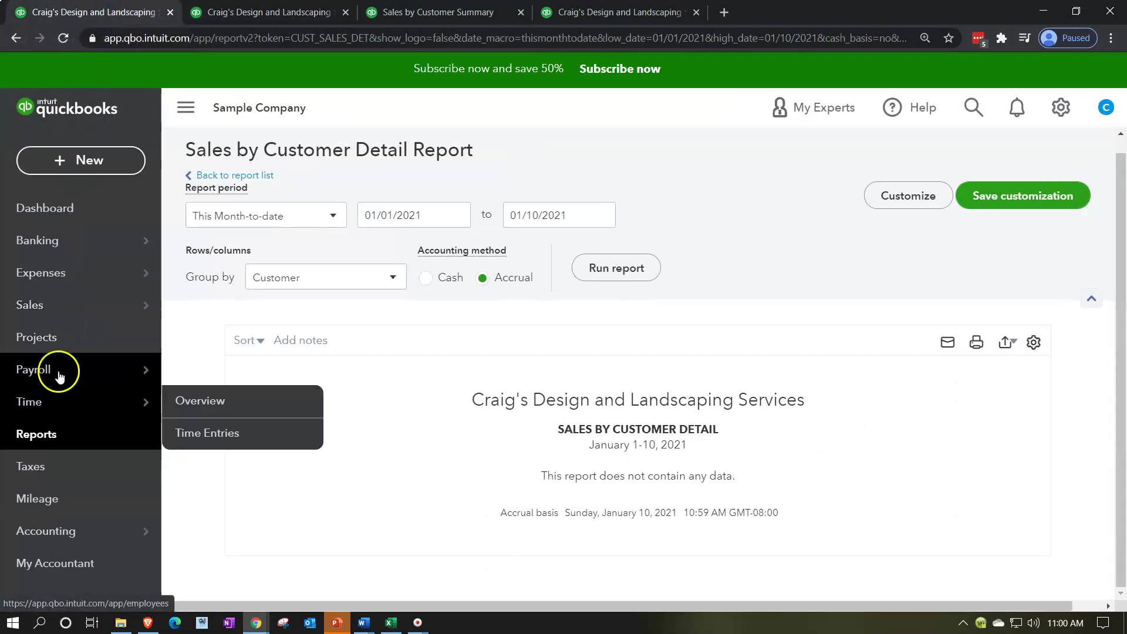
click(49, 306)
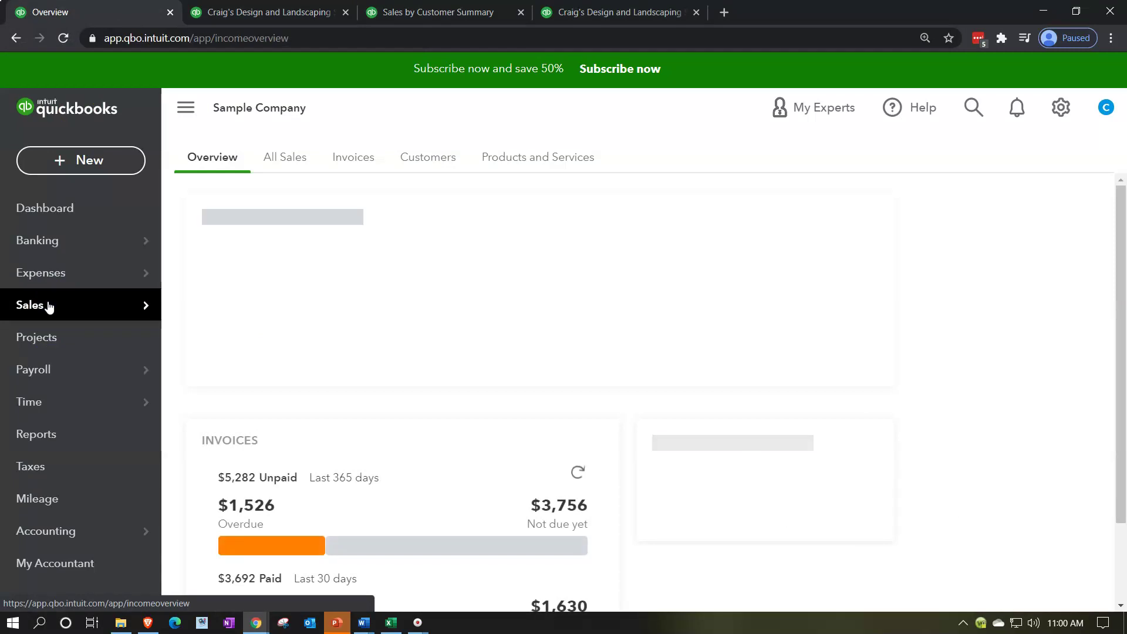
click(407, 165)
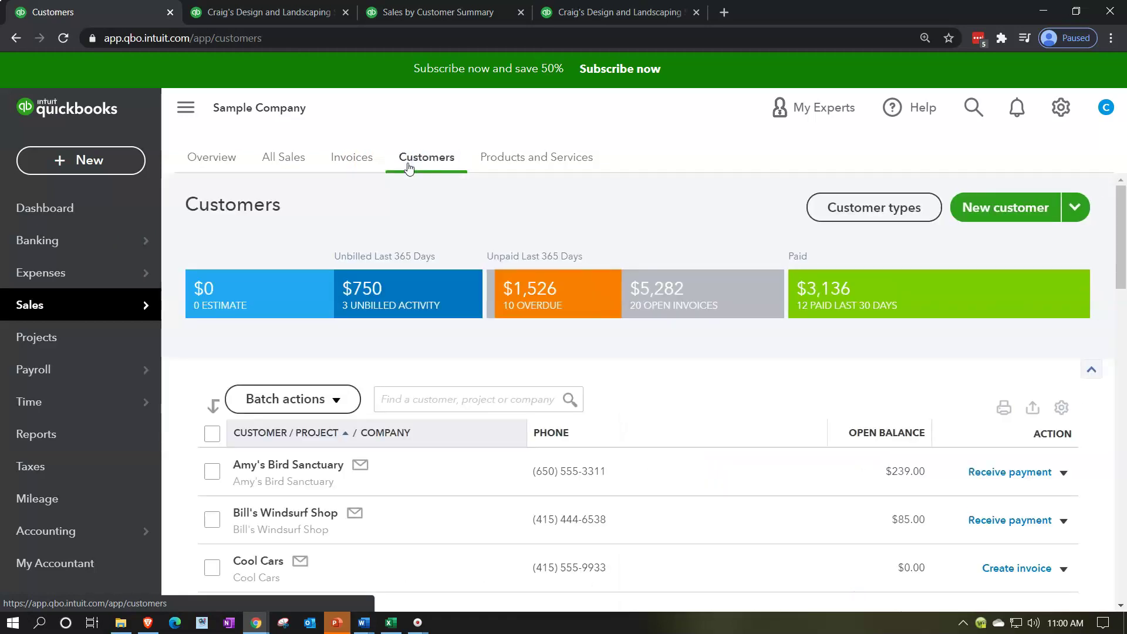
scroll(383, 344, down, 3)
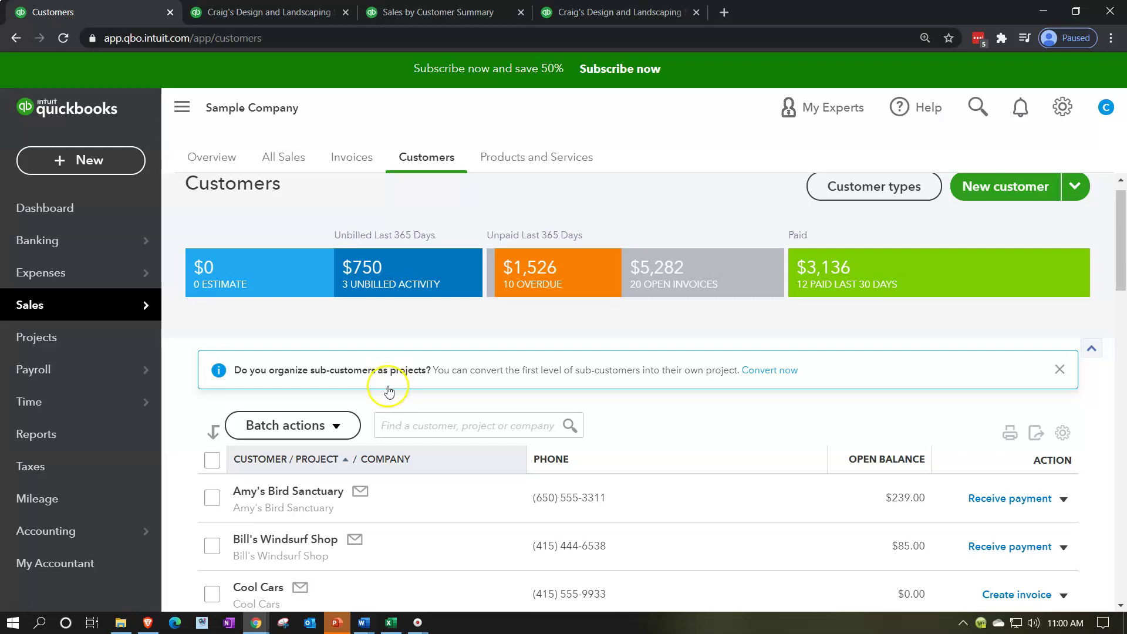
click(305, 422)
click(268, 365)
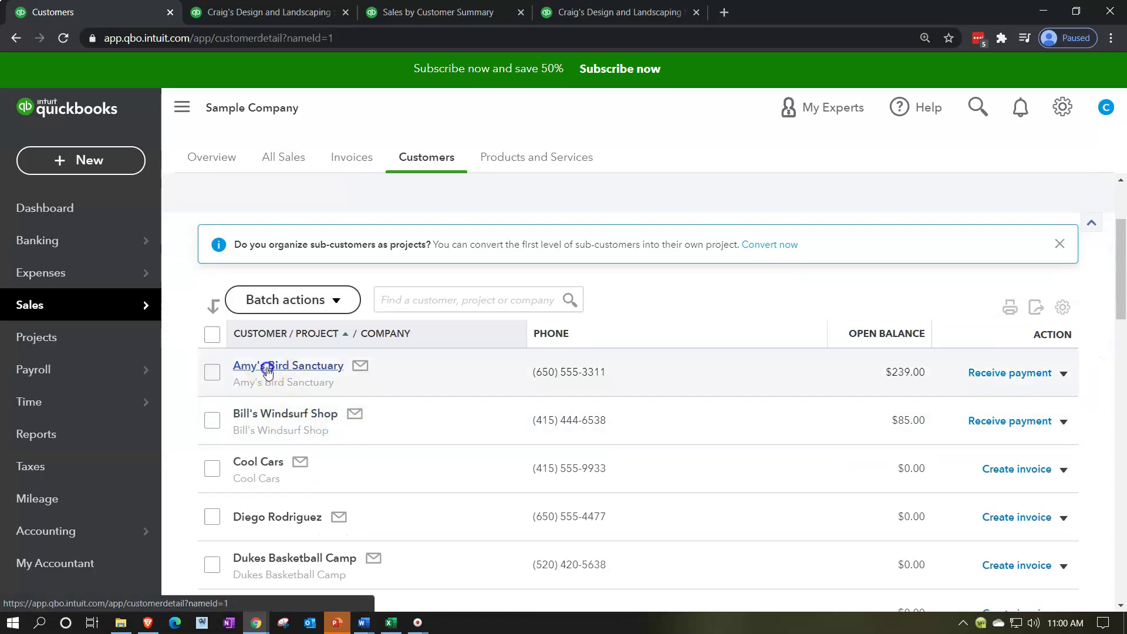
scroll(352, 388, down, 2)
scroll(390, 400, down, 4)
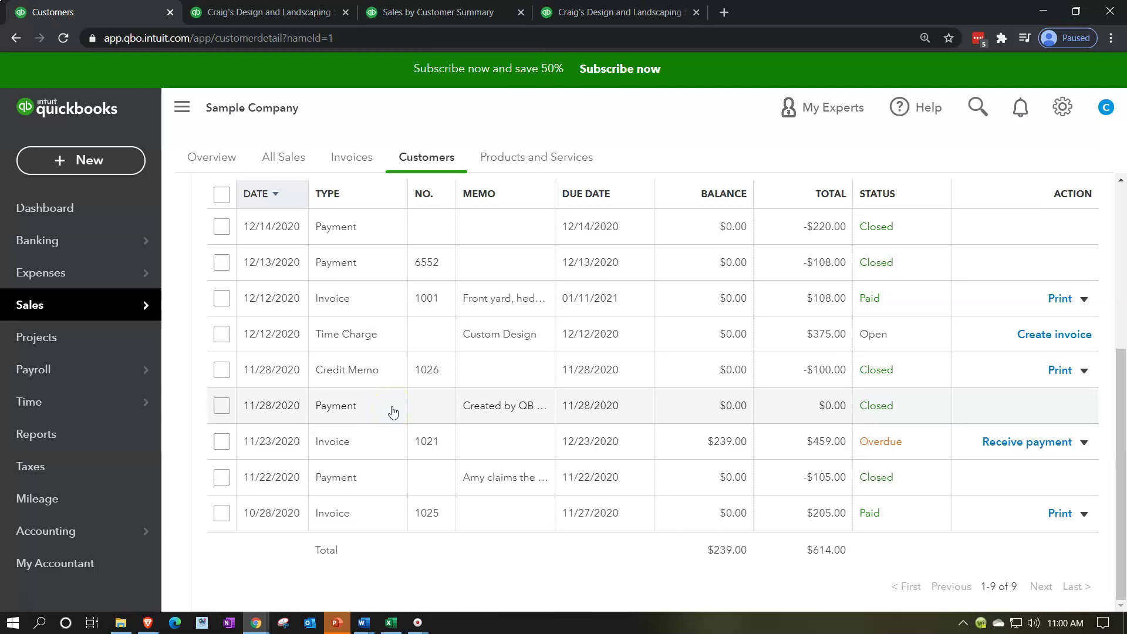
- Examine the customer transaction lines and subtotals throughout the 2020 Sales by Customer Detail report in the second browser tab
click(259, 13)
click(286, 428)
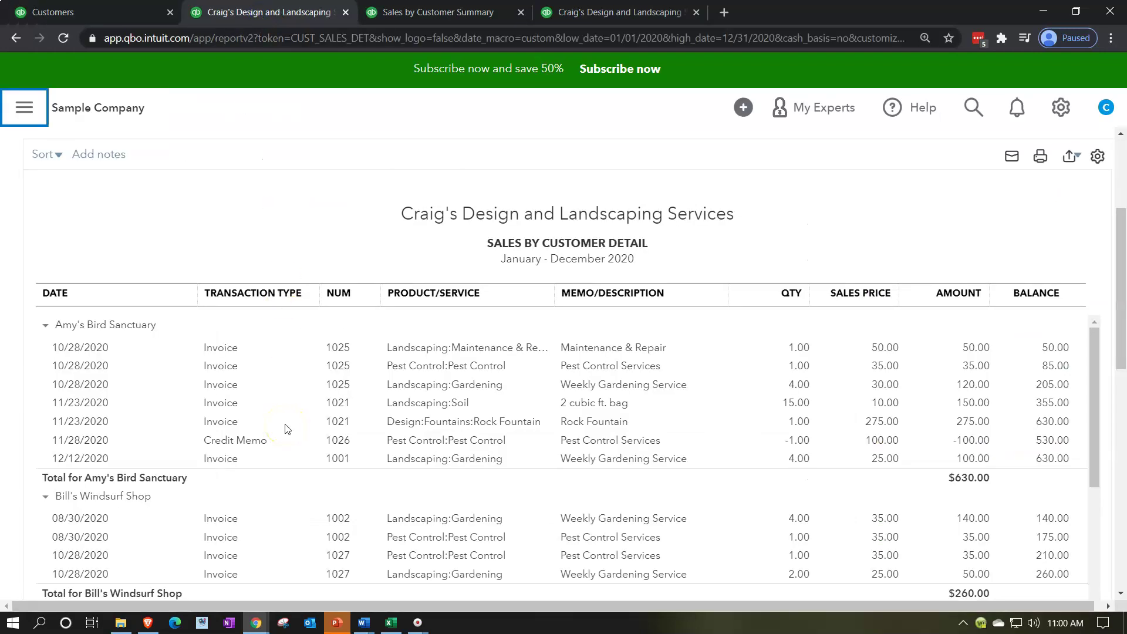
scroll(286, 428, down, 20)
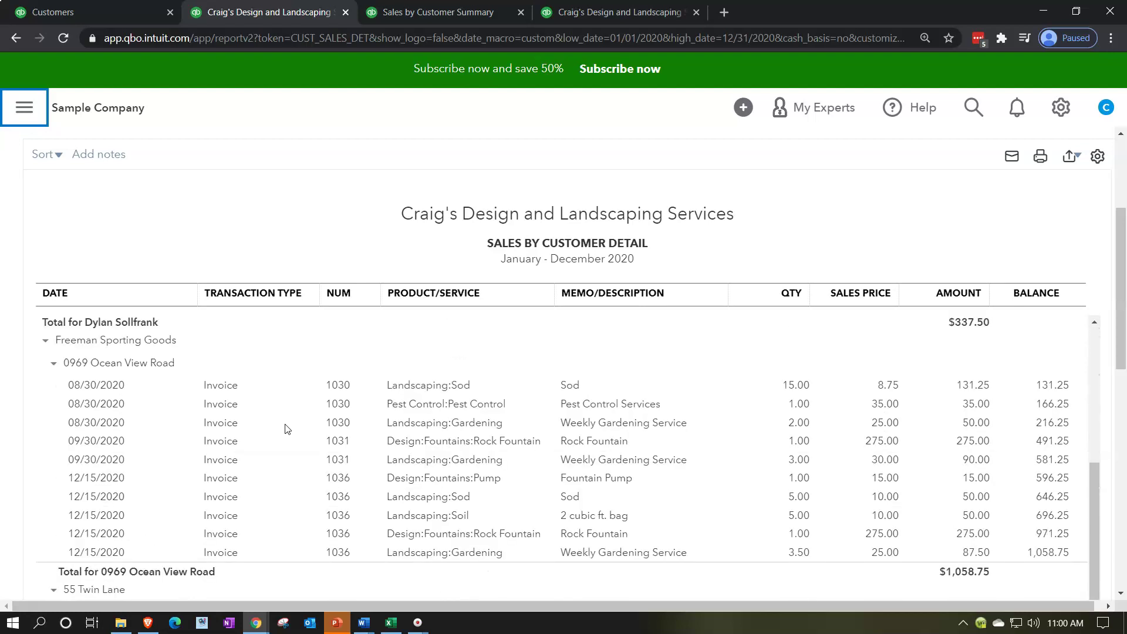
scroll(286, 429, down, 10)
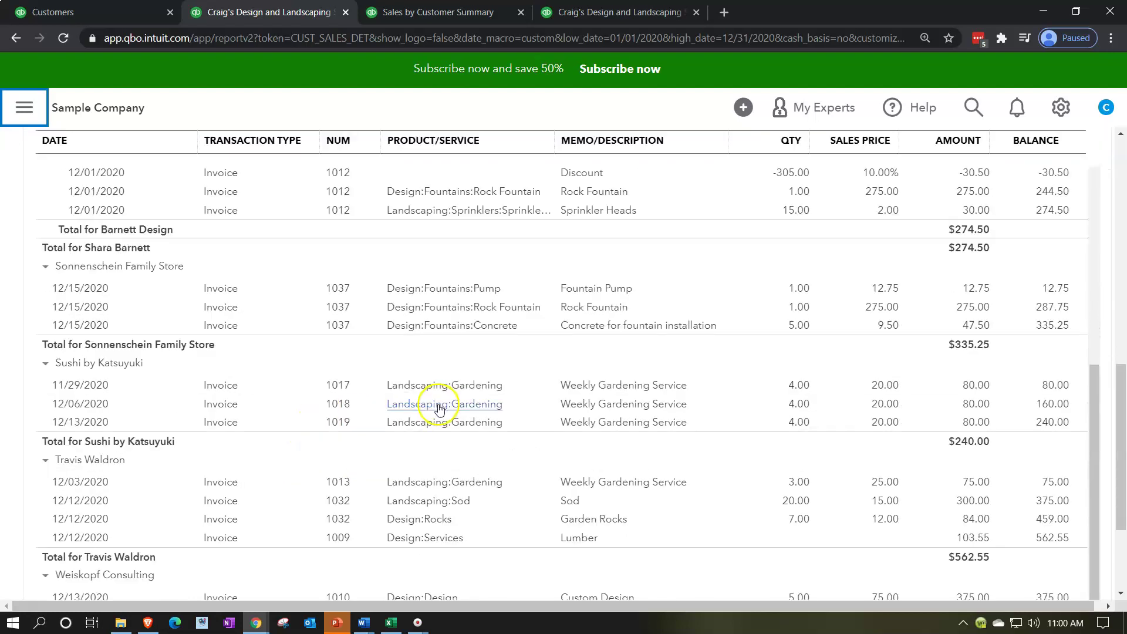
scroll(441, 405, up, 20)
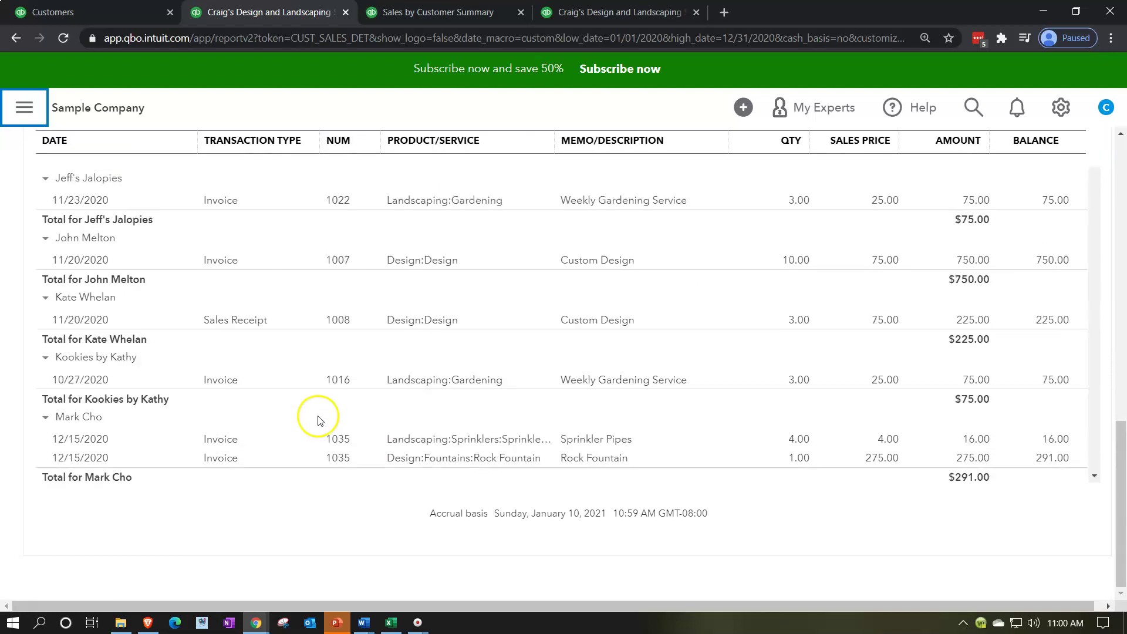
scroll(245, 434, up, 20)
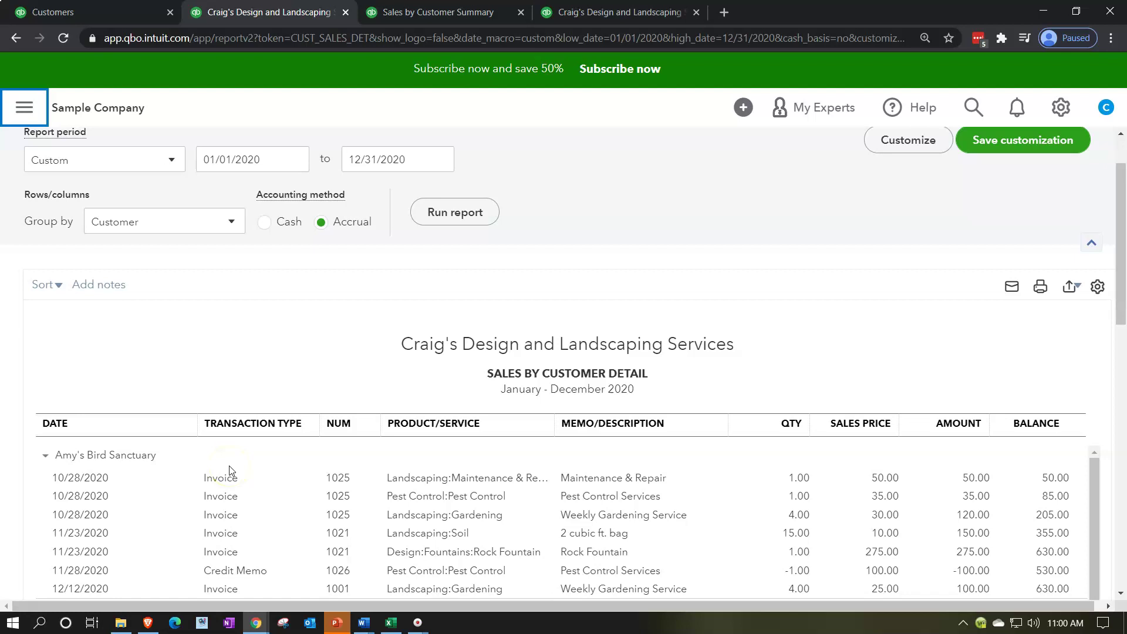
scroll(229, 470, up, 2)
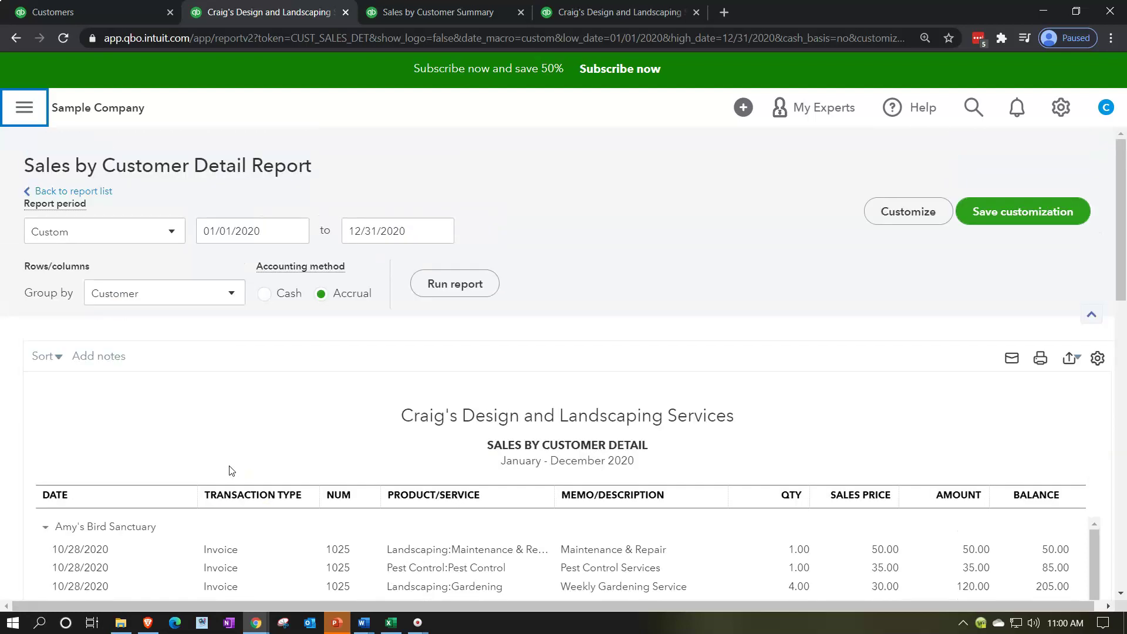
- Customize the Sales by Customer Detail report with a Customer filter for Dukes Basketball Camp and the customer directly below it, and run it
click(925, 211)
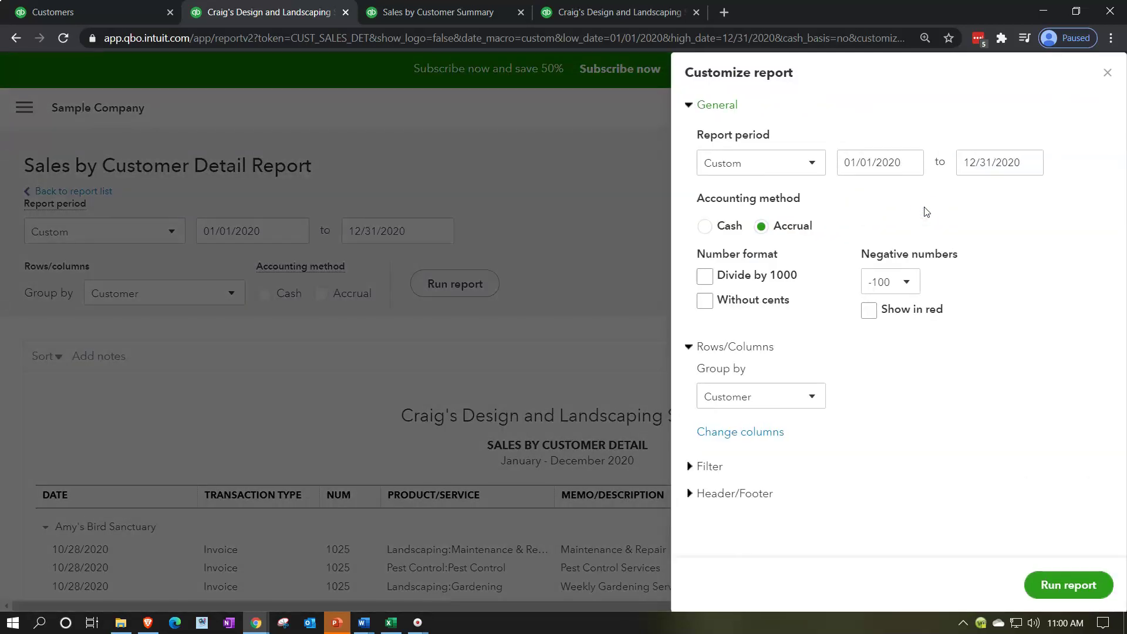
click(690, 466)
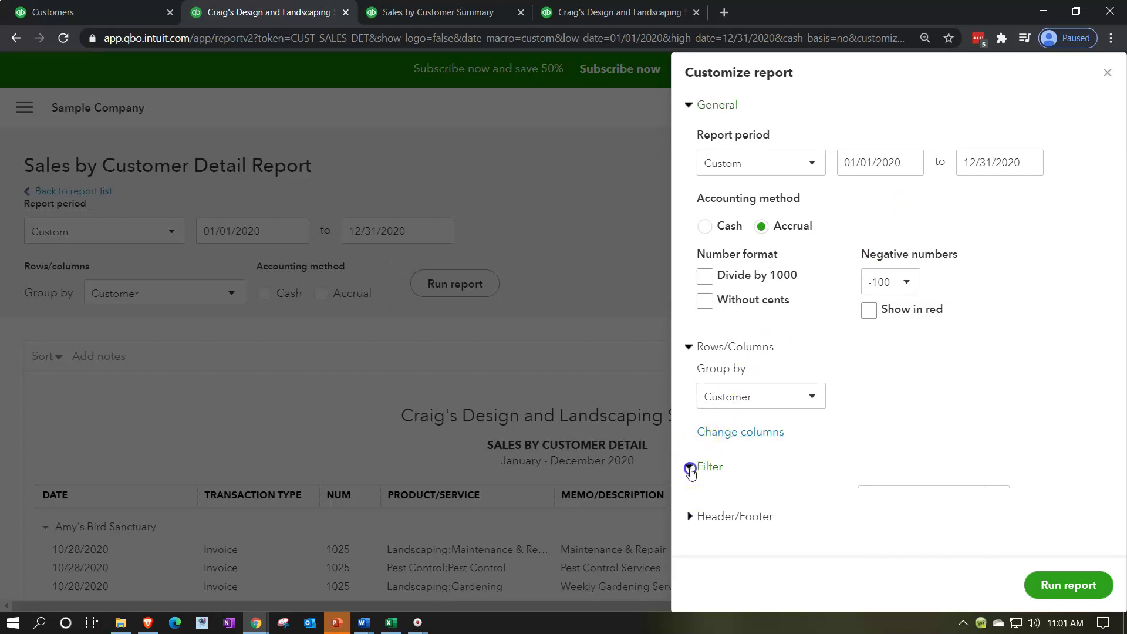
scroll(771, 417, down, 4)
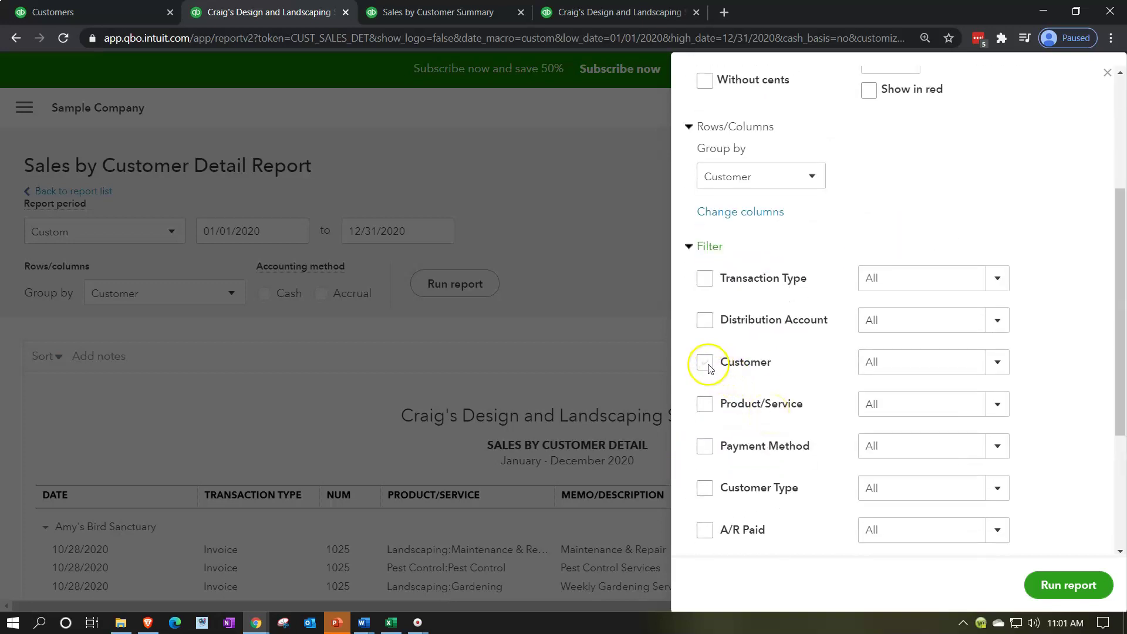
click(707, 362)
click(707, 365)
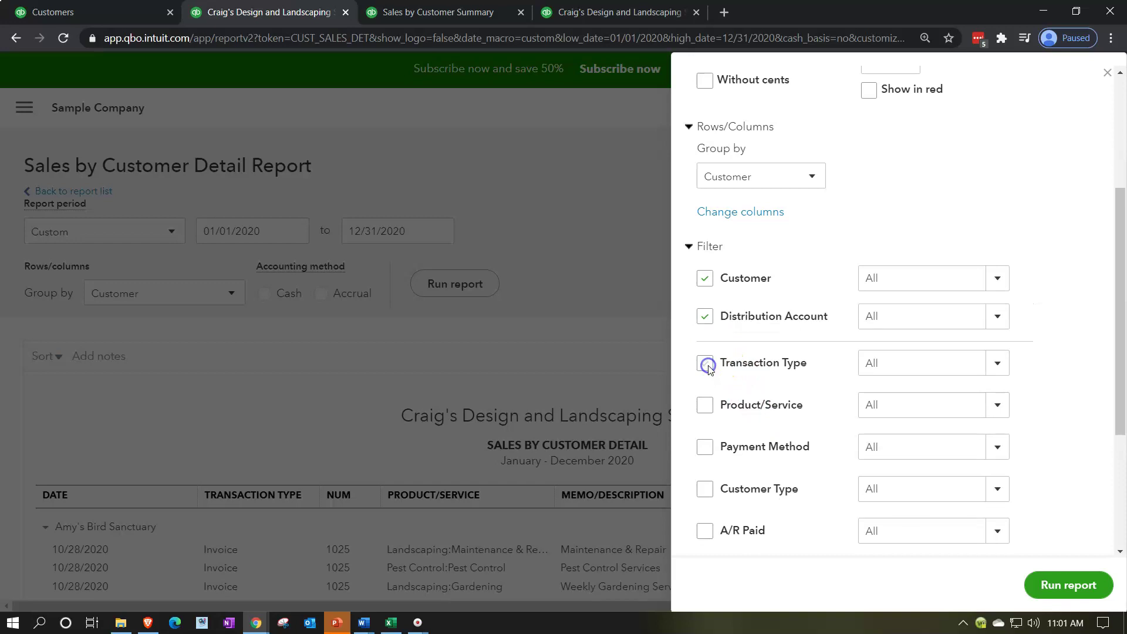
click(705, 316)
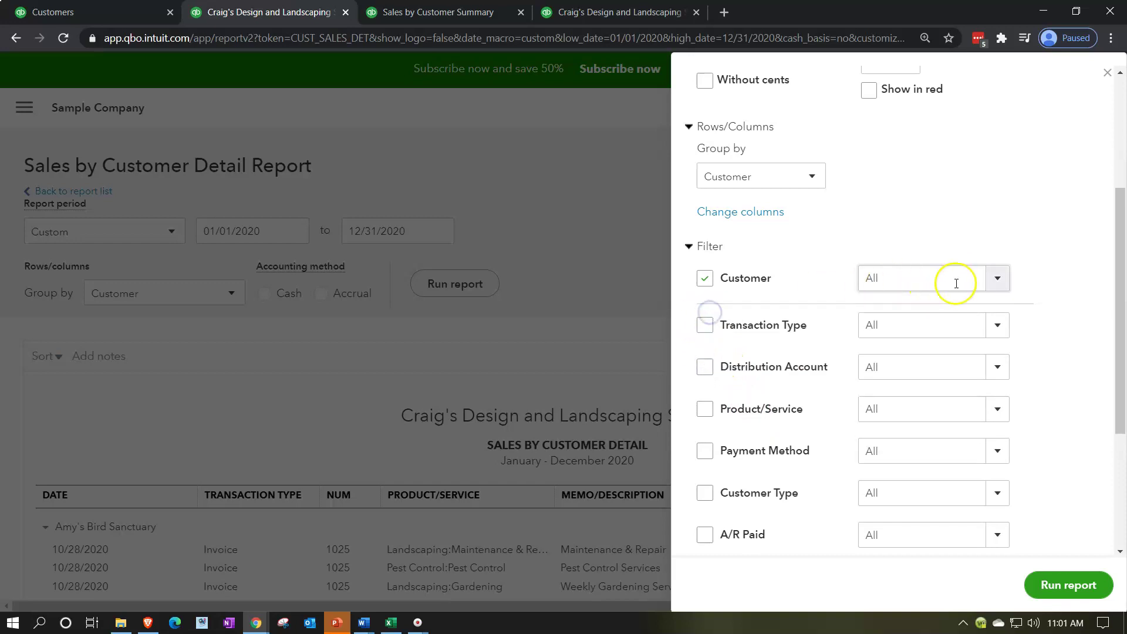
click(1001, 283)
scroll(919, 354, down, 3)
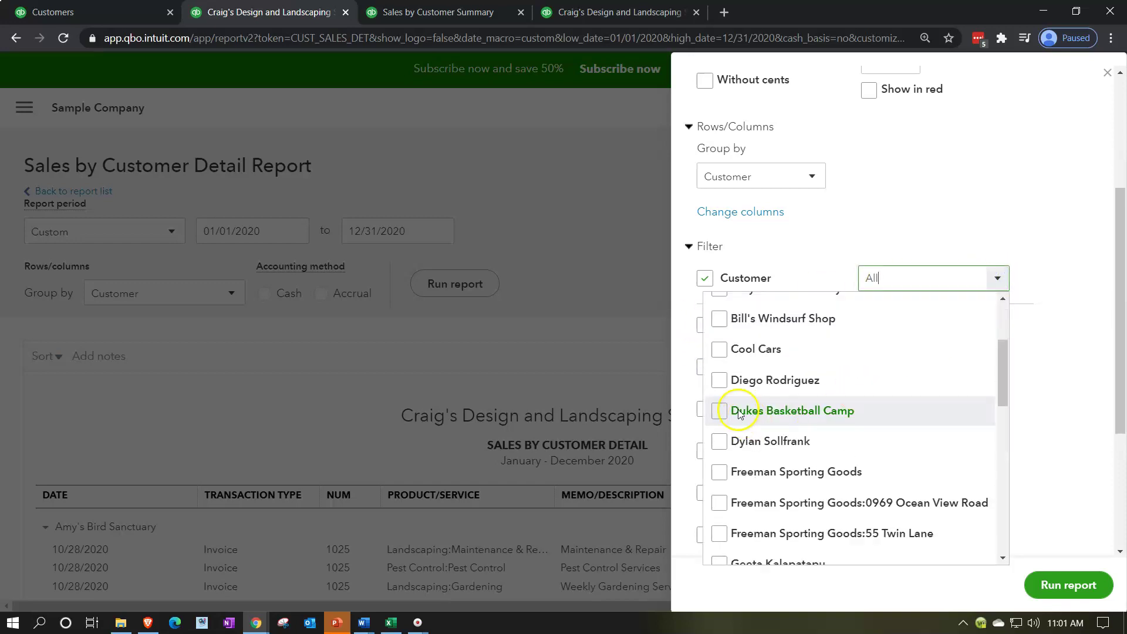
click(724, 410)
click(721, 441)
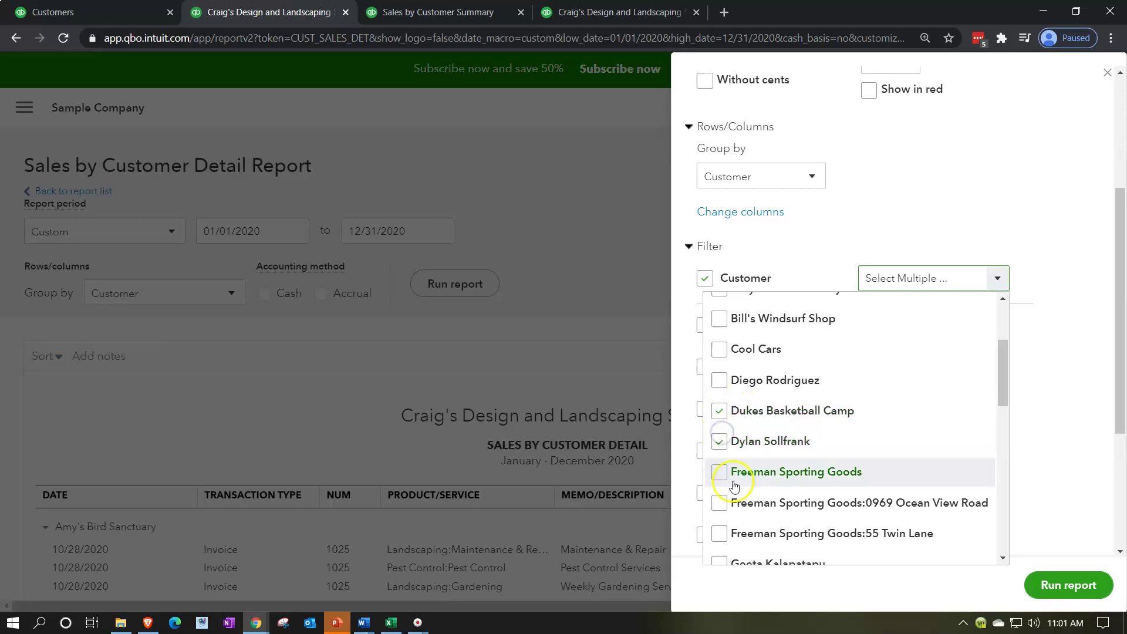
click(1069, 586)
scroll(1021, 341, down, 3)
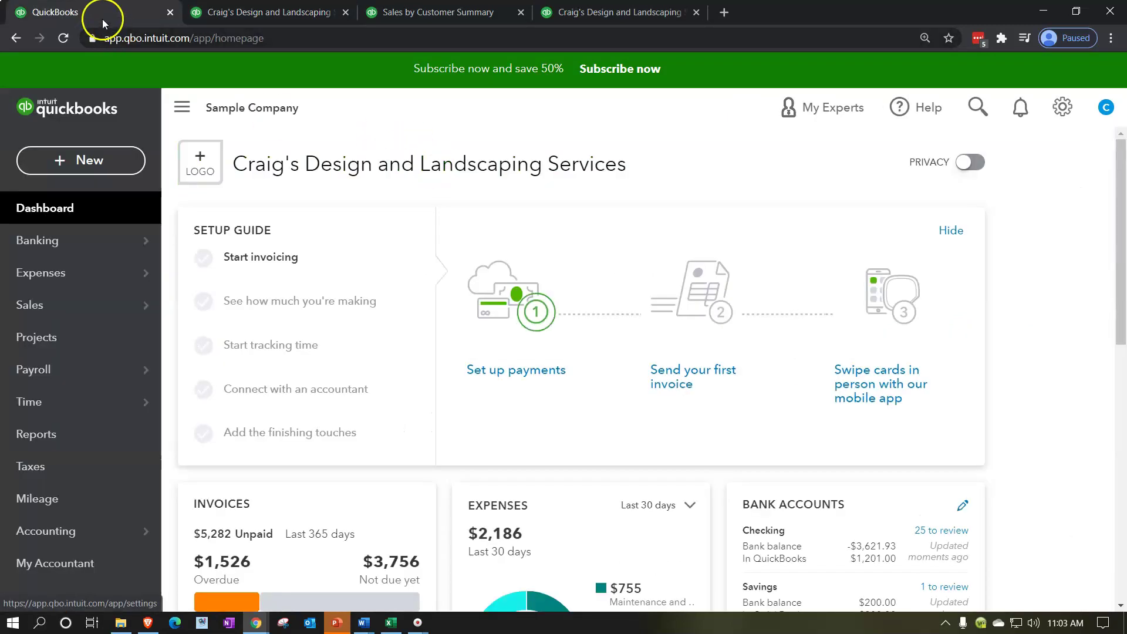
- In the first browser tab, open the Income by Customer Summary report from the Sales and customers reports, and duplicate that tab
click(37, 437)
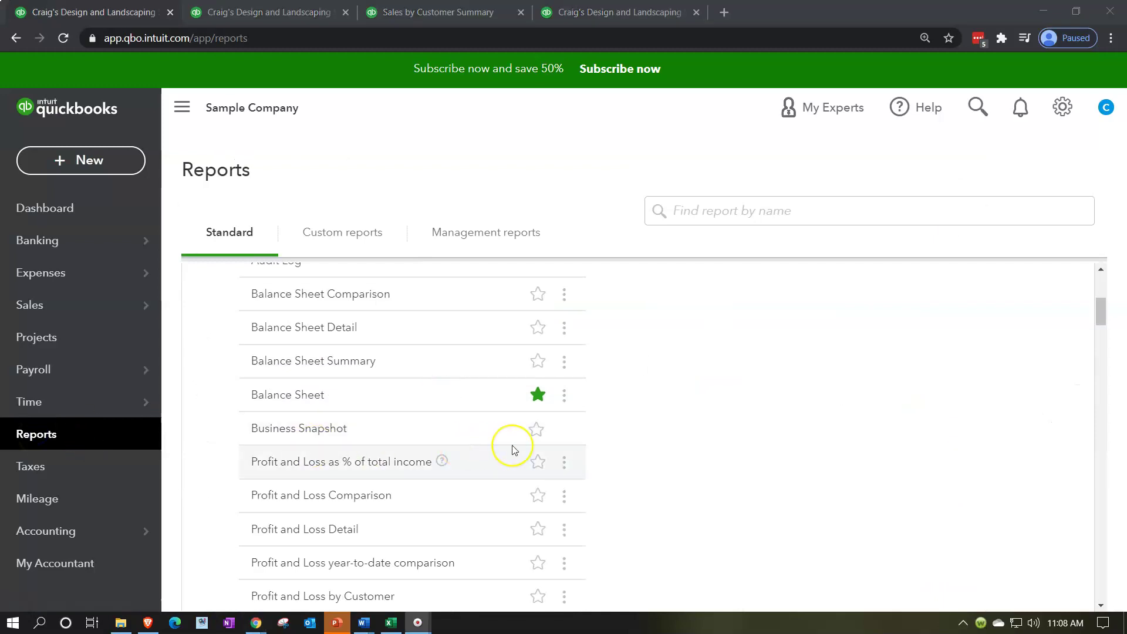
scroll(513, 450, down, 15)
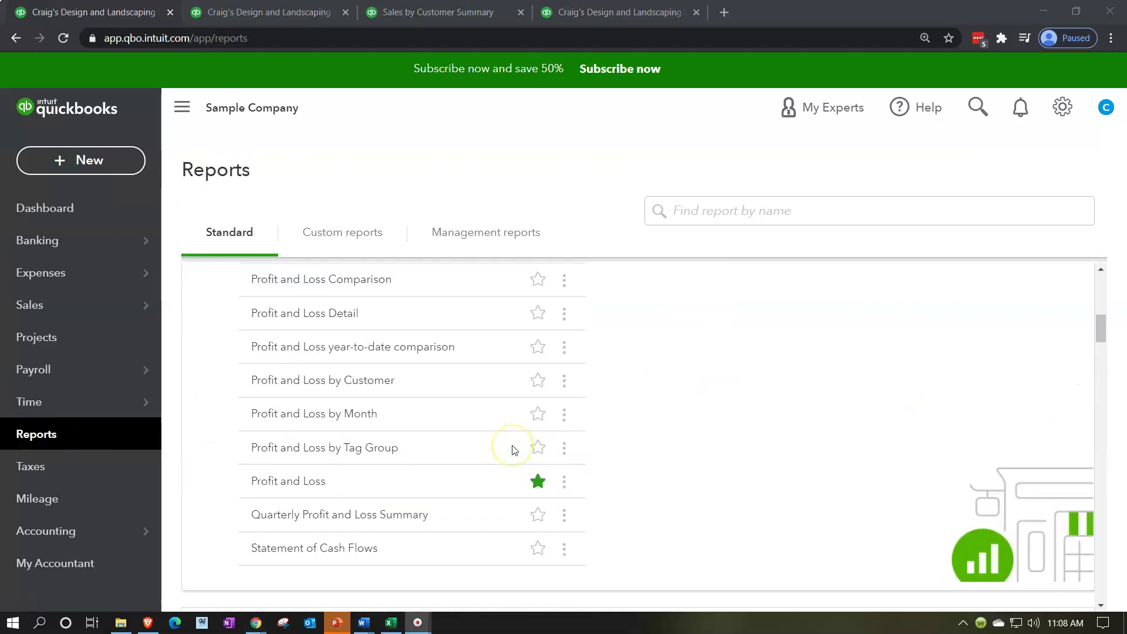
scroll(512, 450, down, 2)
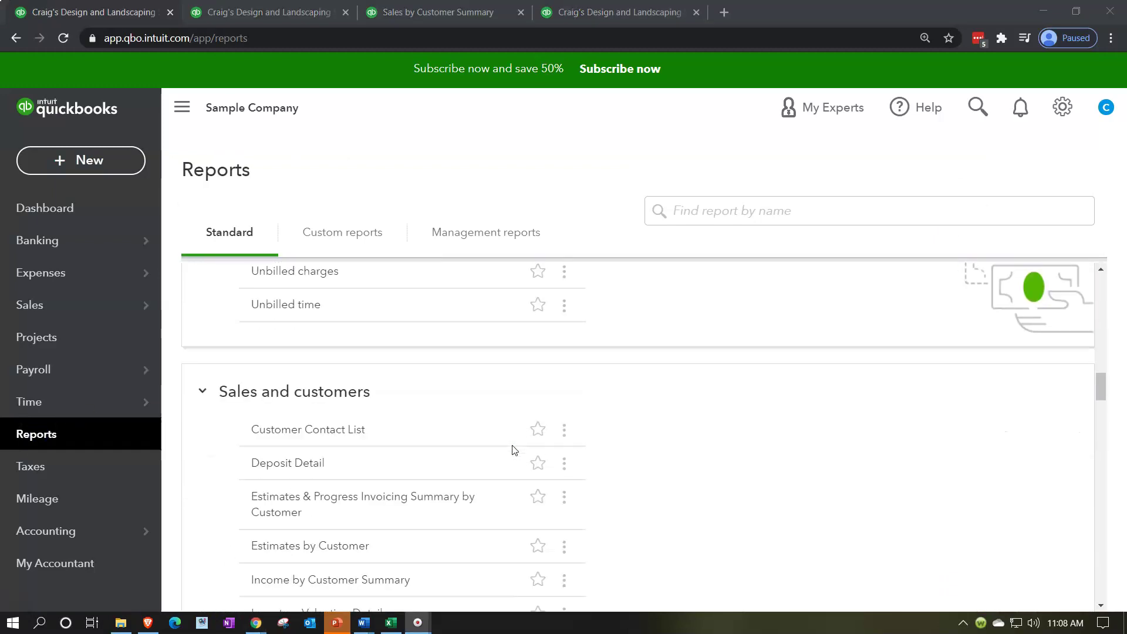
scroll(513, 450, down, 1)
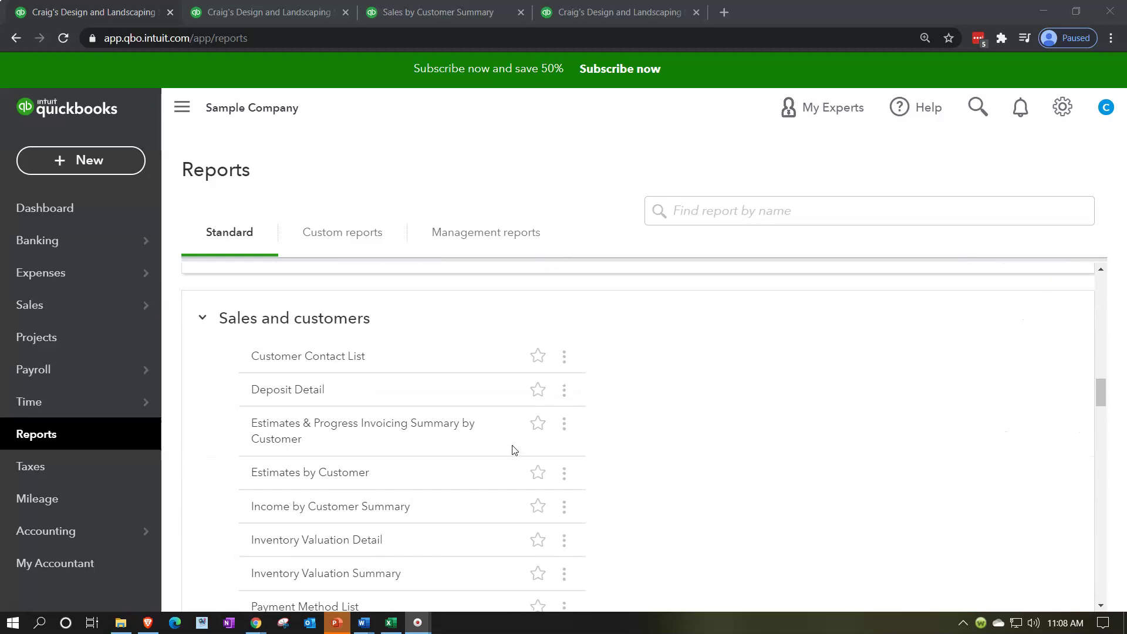
scroll(513, 450, down, 1)
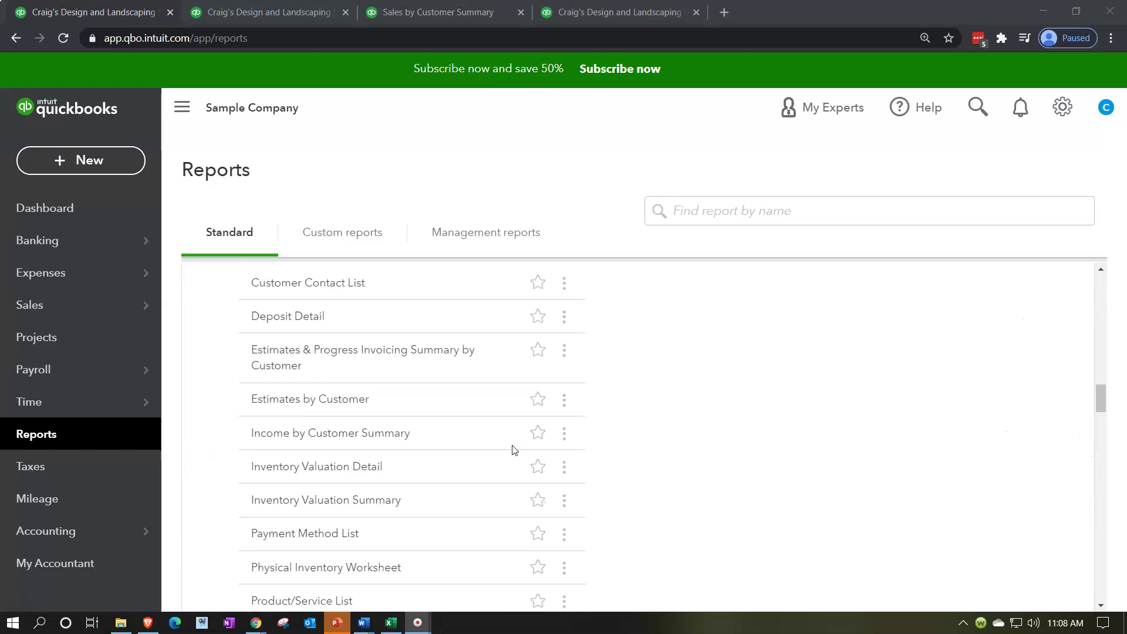
click(373, 442)
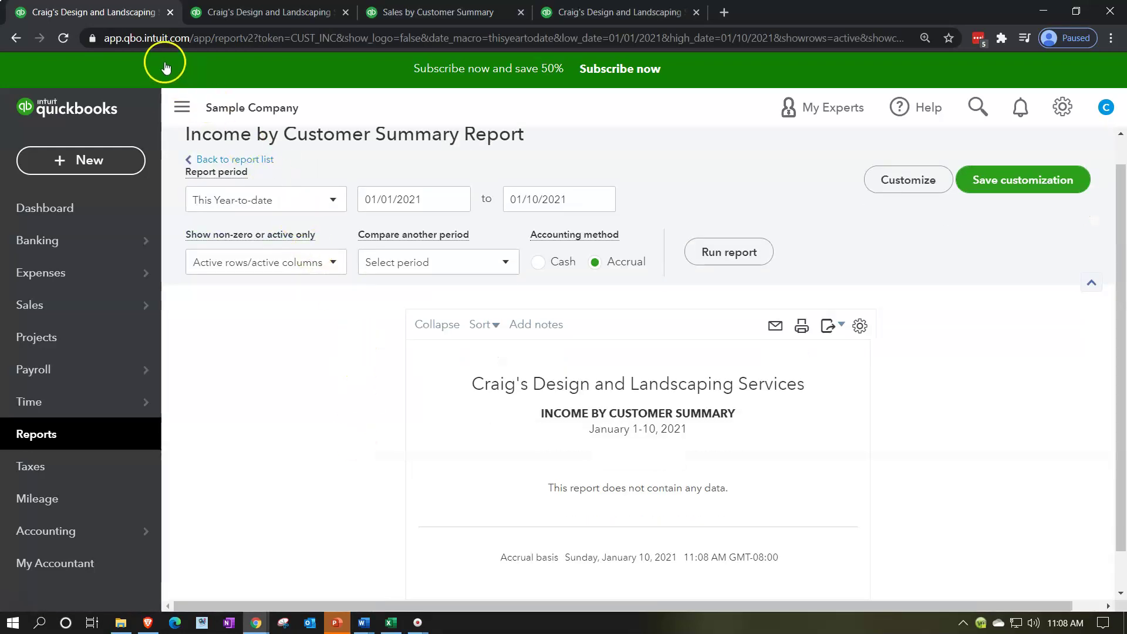
right_click(130, 16)
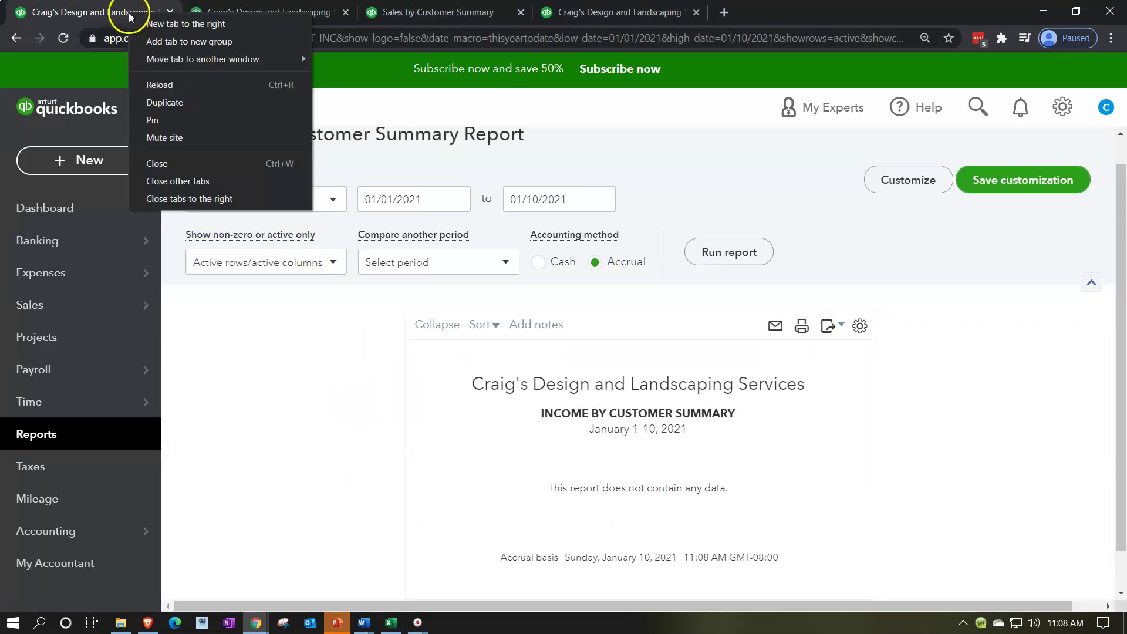
click(158, 106)
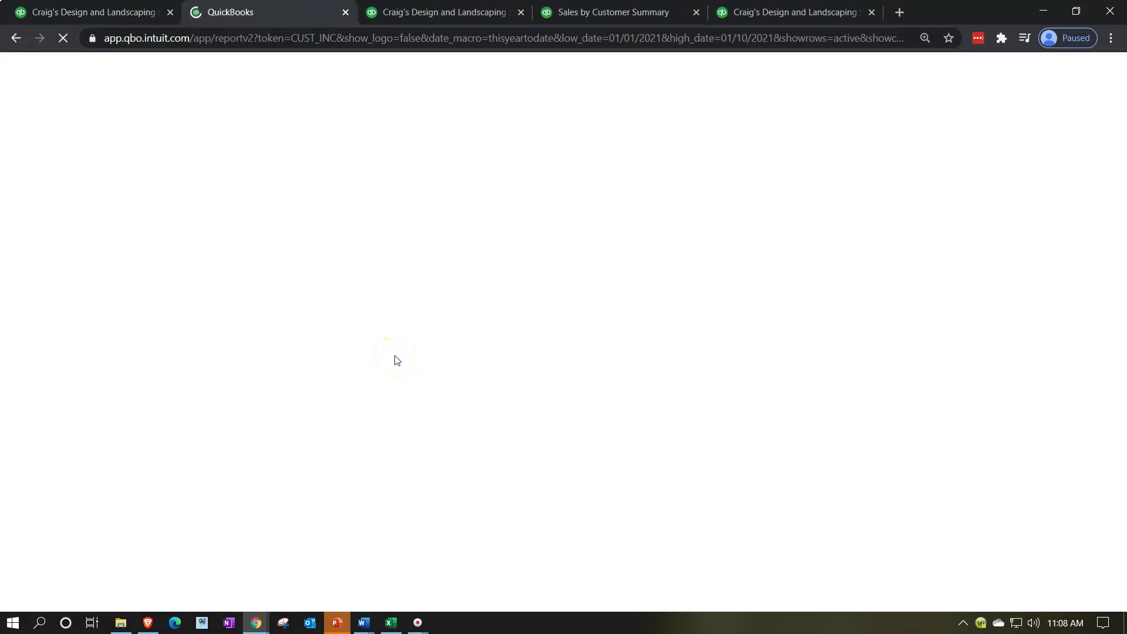
- Run the Income by Customer Summary report for 01/01/2020 through 12/31/2020 and hide the navigation sidebar
triple_click(397, 230)
text(01/01/2020)
key(Tab)
text(1)
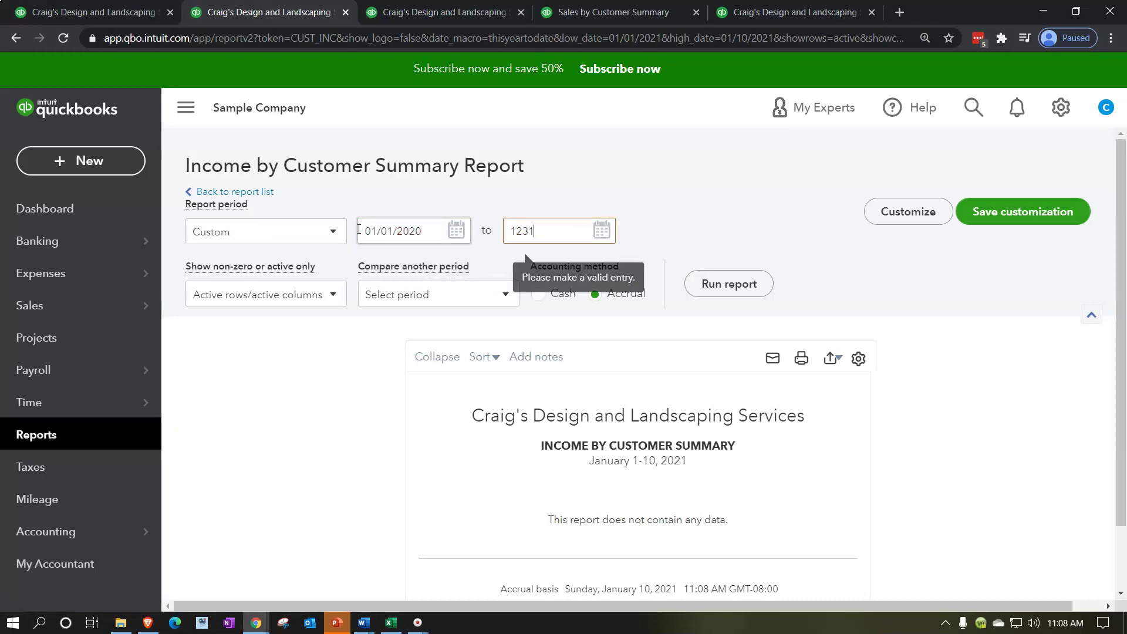
text(2/31/2020)
click(737, 283)
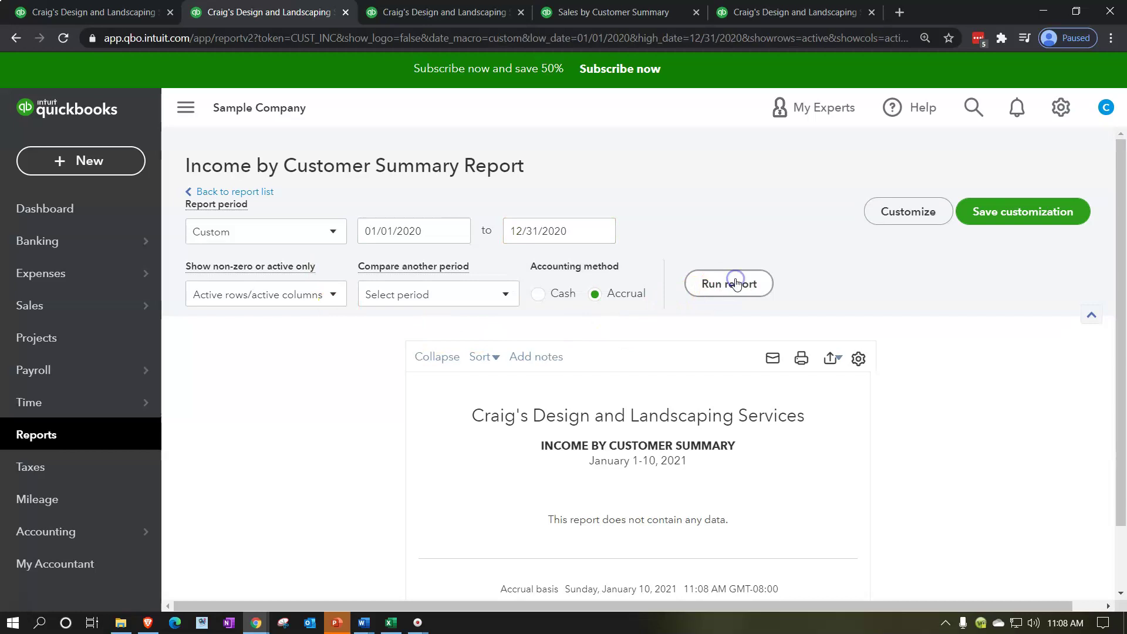
click(186, 108)
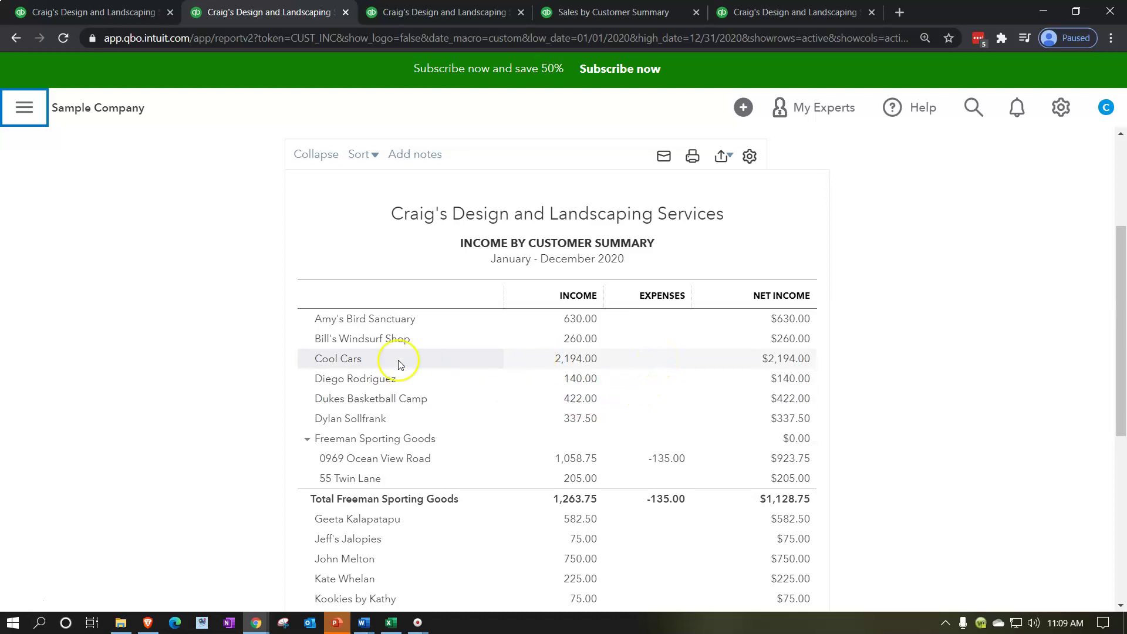
- Compare the Income by Customer Summary income total with the Sales by Customer Summary total and the Profit and Loss figures
scroll(371, 361, down, 6)
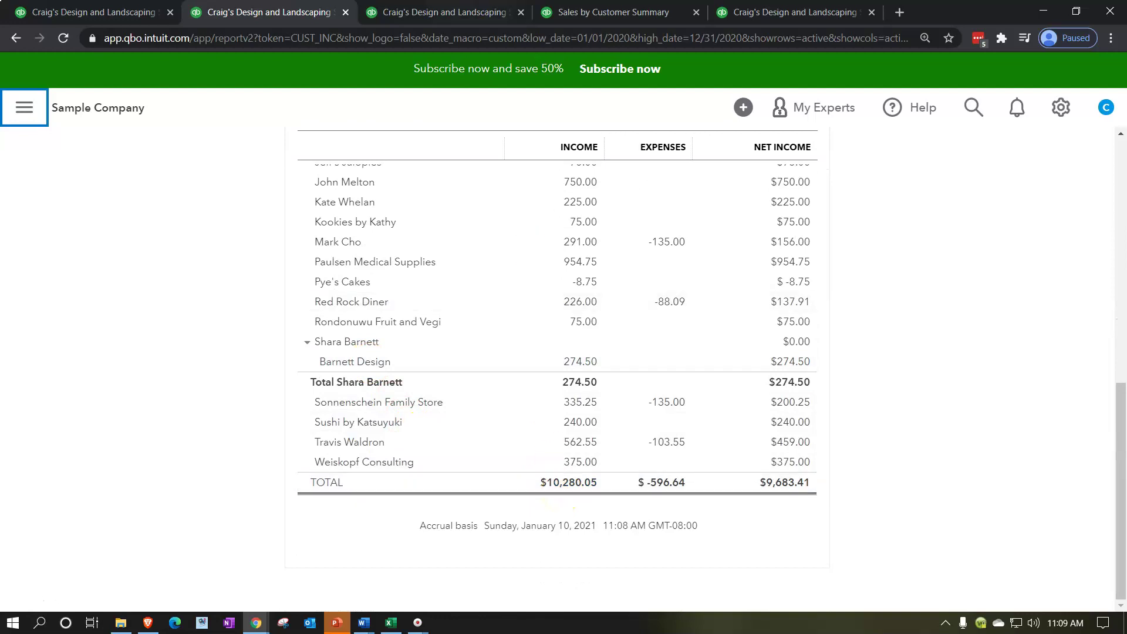
click(596, 13)
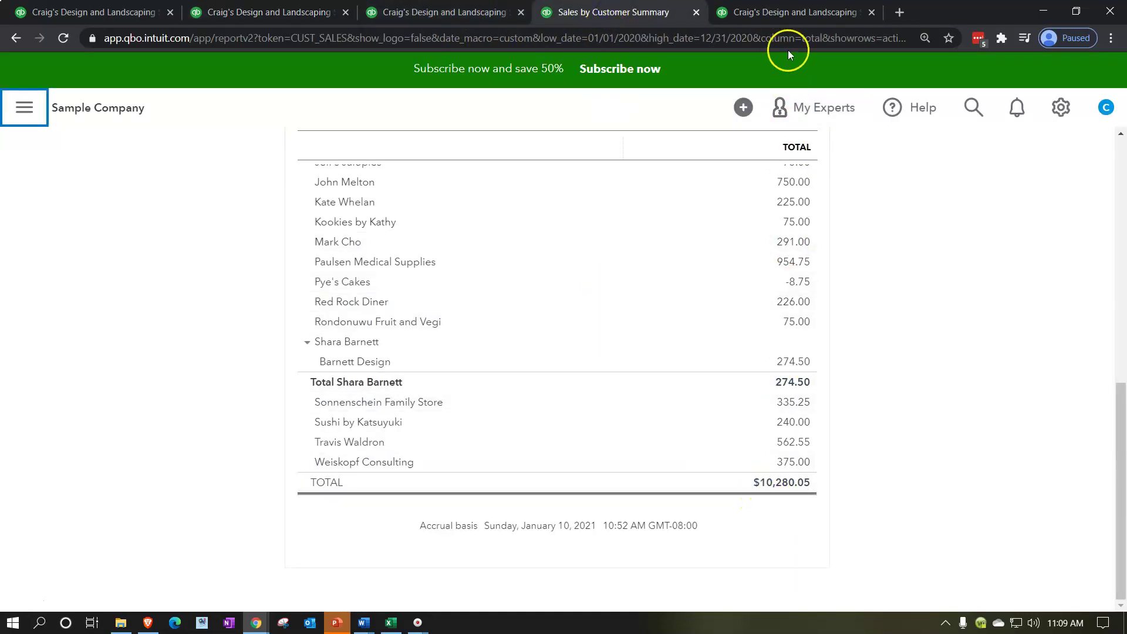
click(786, 13)
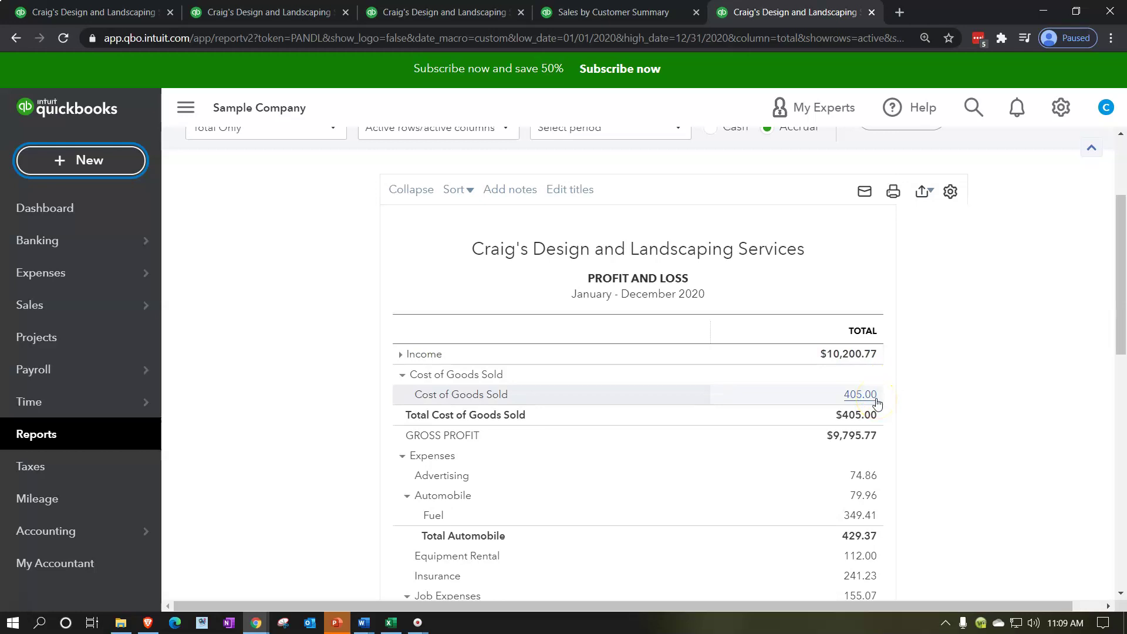
click(627, 240)
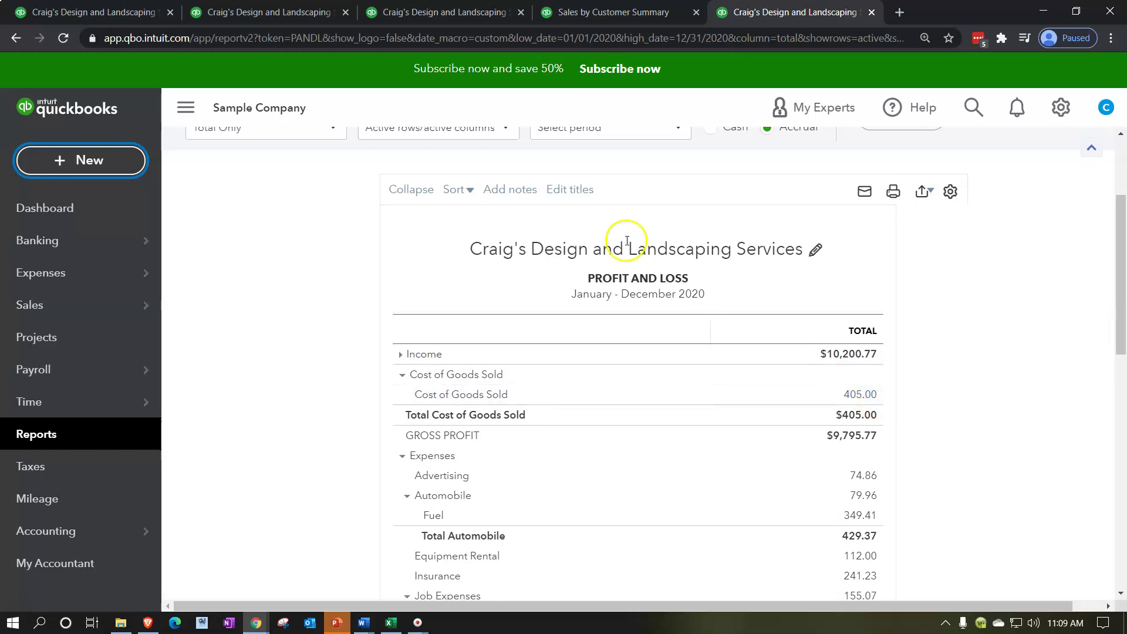
- Check the expense and net income columns of Income by Customer Summary against the Profit and Loss, and review the new-transaction forms for customers
click(235, 8)
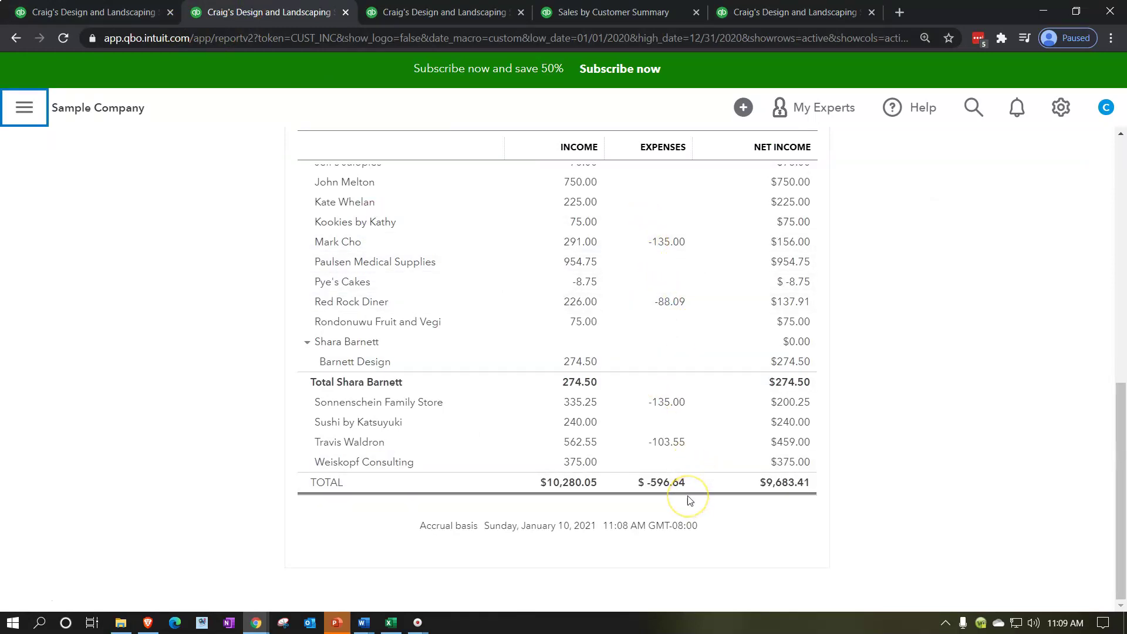
scroll(690, 500, up, 4)
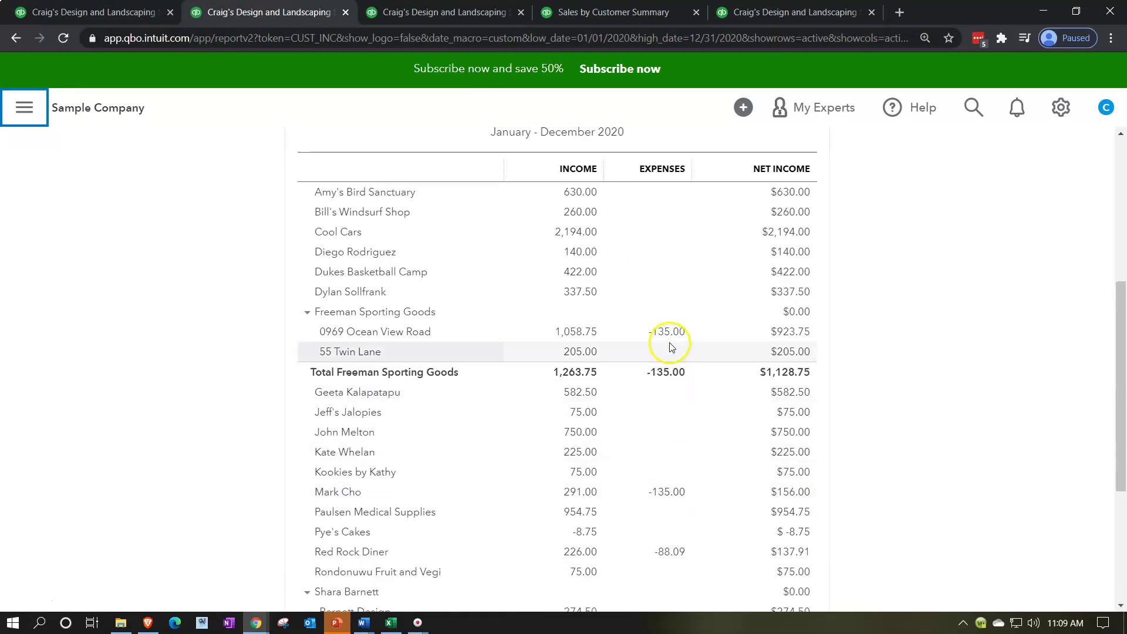
scroll(673, 347, down, 4)
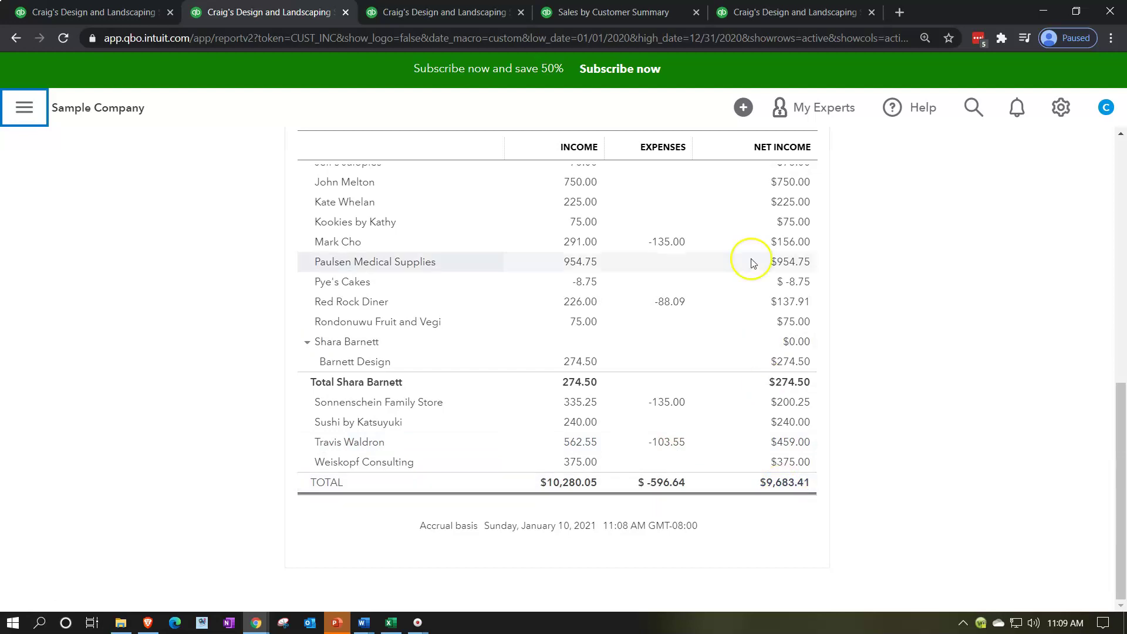
click(757, 13)
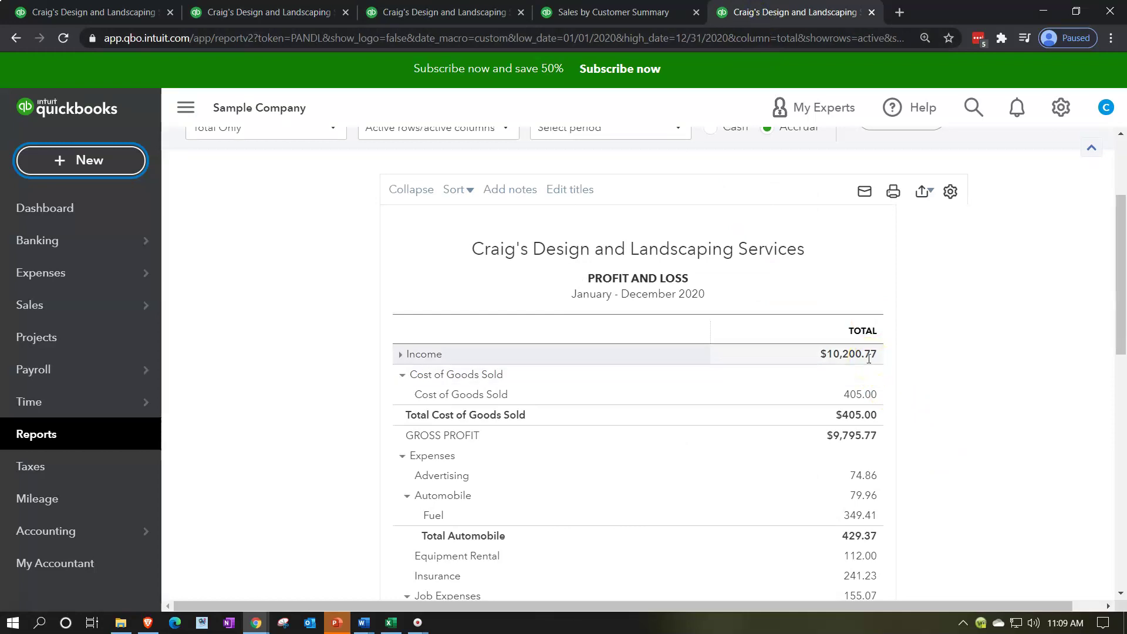
click(118, 159)
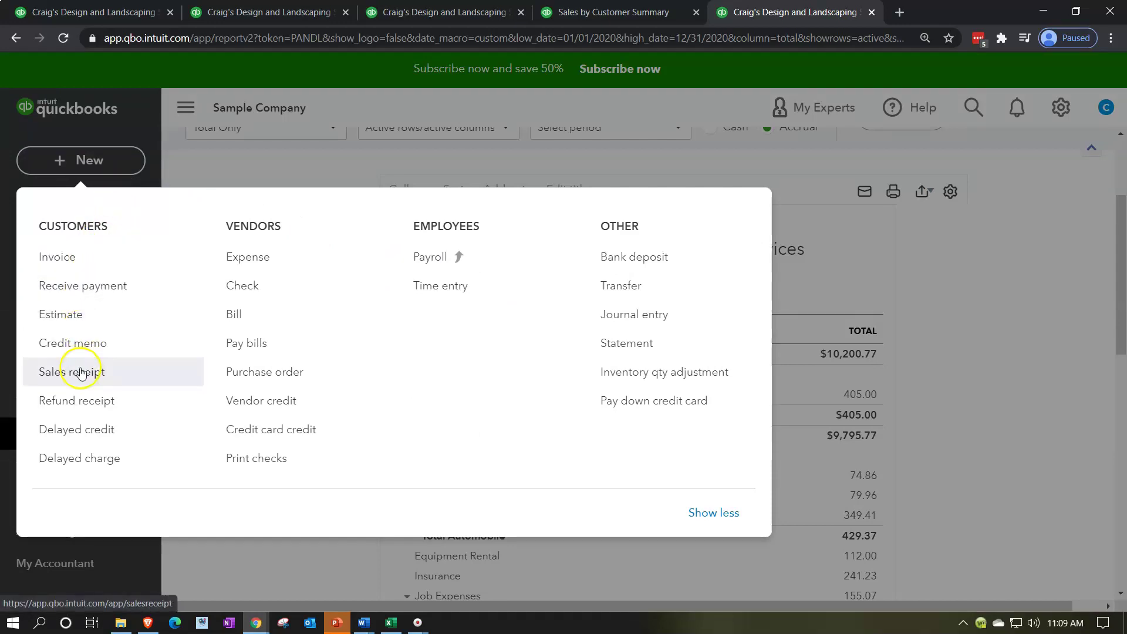
click(994, 256)
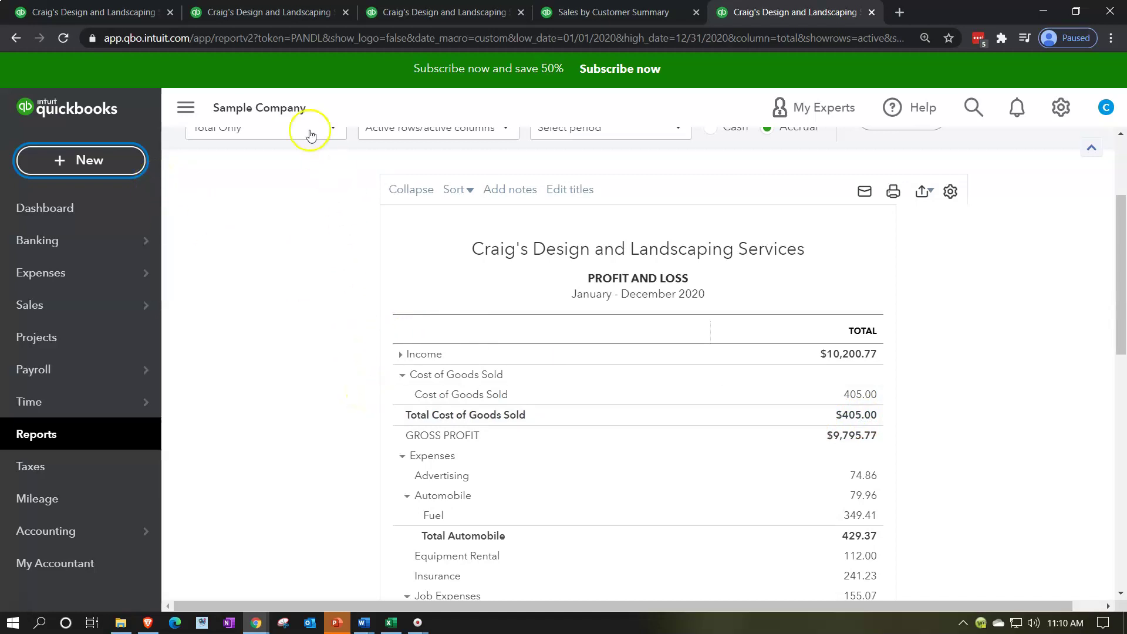
- Compare the totals of the Income by Customer Summary and Sales by Customer Summary reports across their browser tabs
click(227, 13)
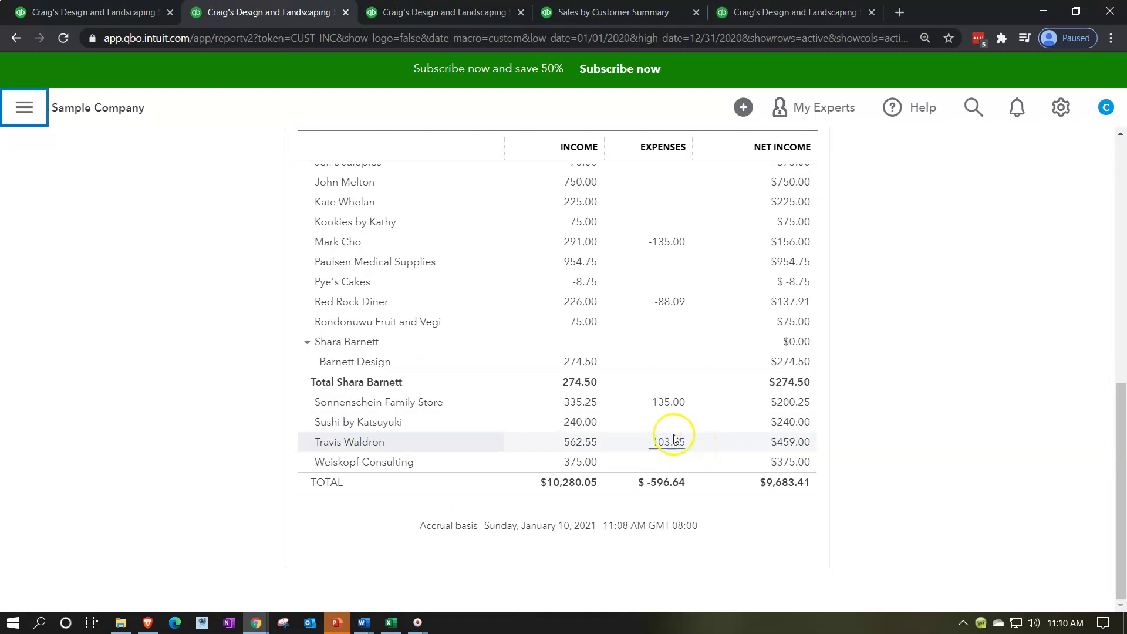
click(592, 18)
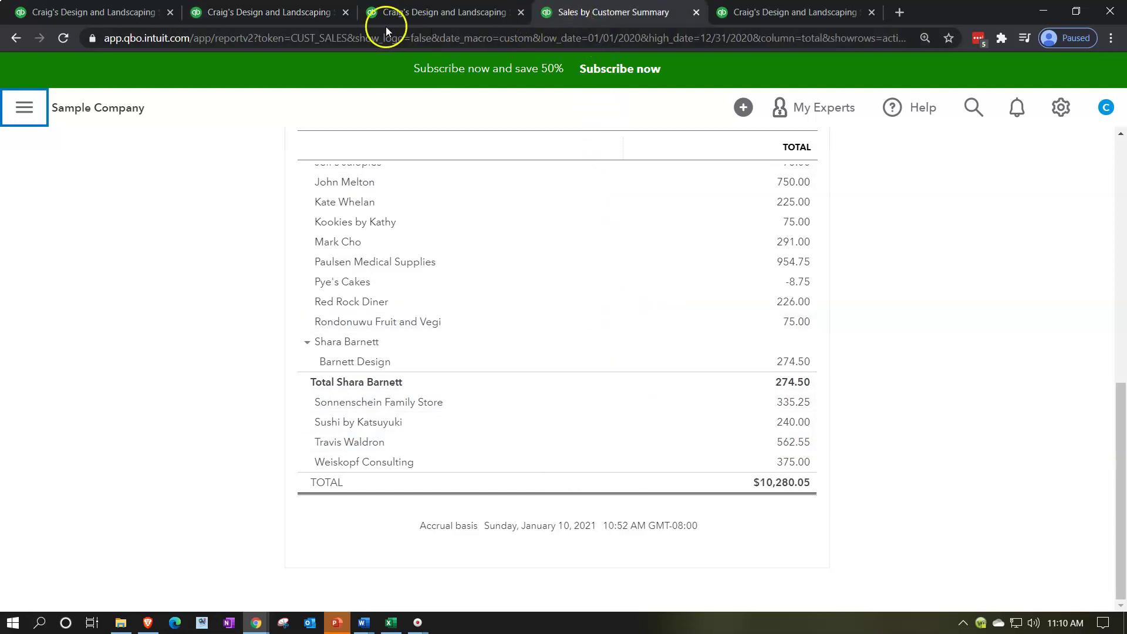
click(242, 12)
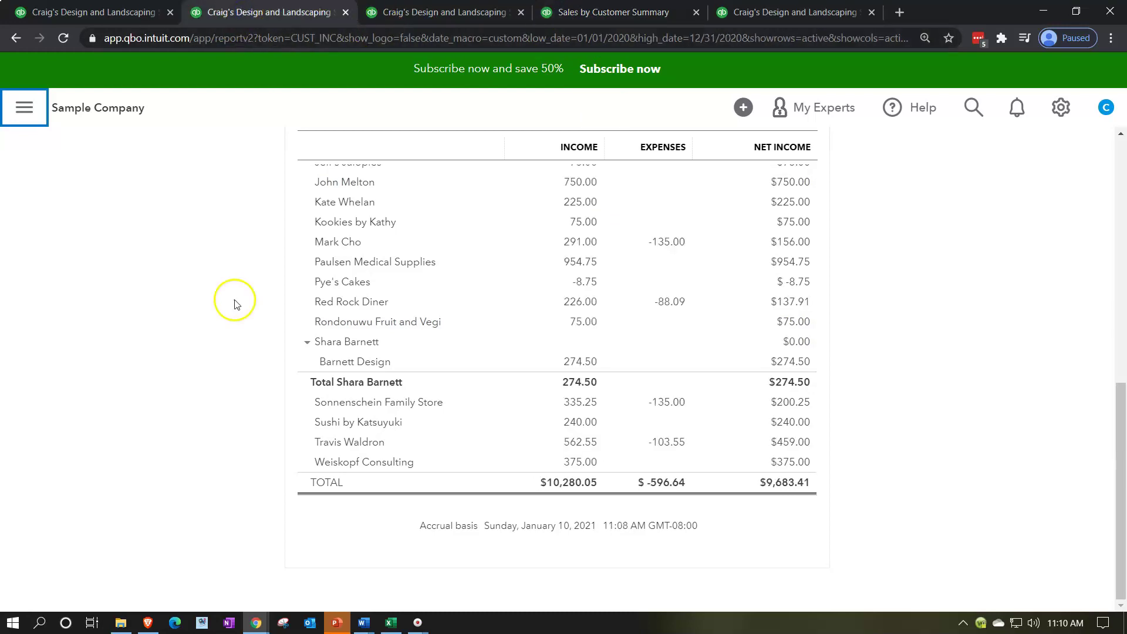
scroll(235, 303, up, 15)
scroll(231, 302, down, 2)
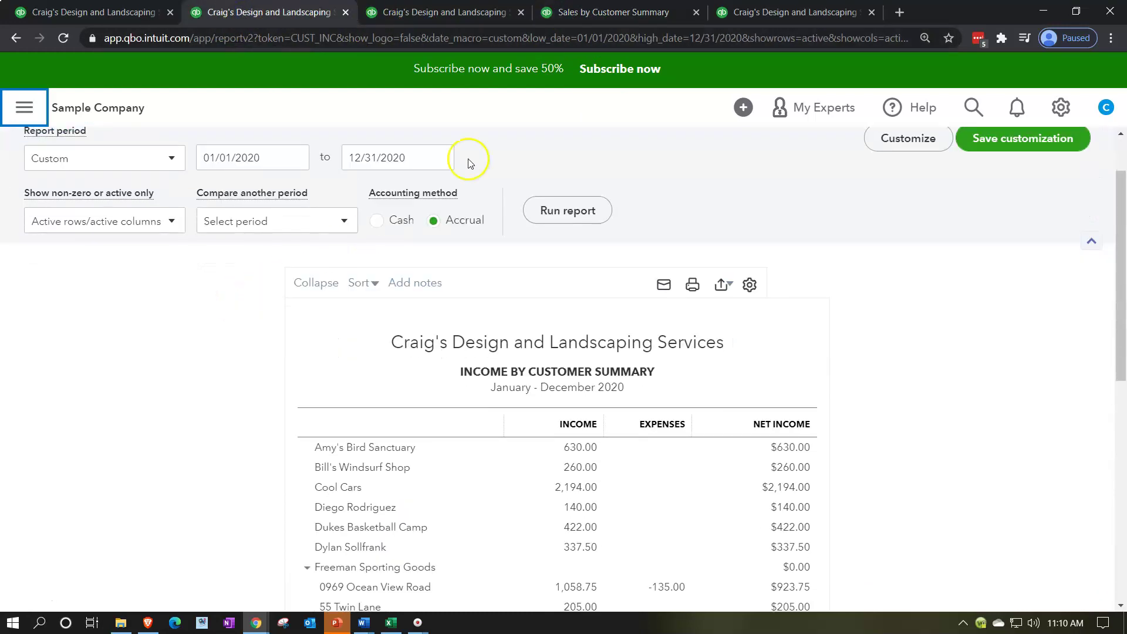
- Export the January - December 2020 Sales by Customer Summary report to PDF in portrait orientation and save the file
click(588, 12)
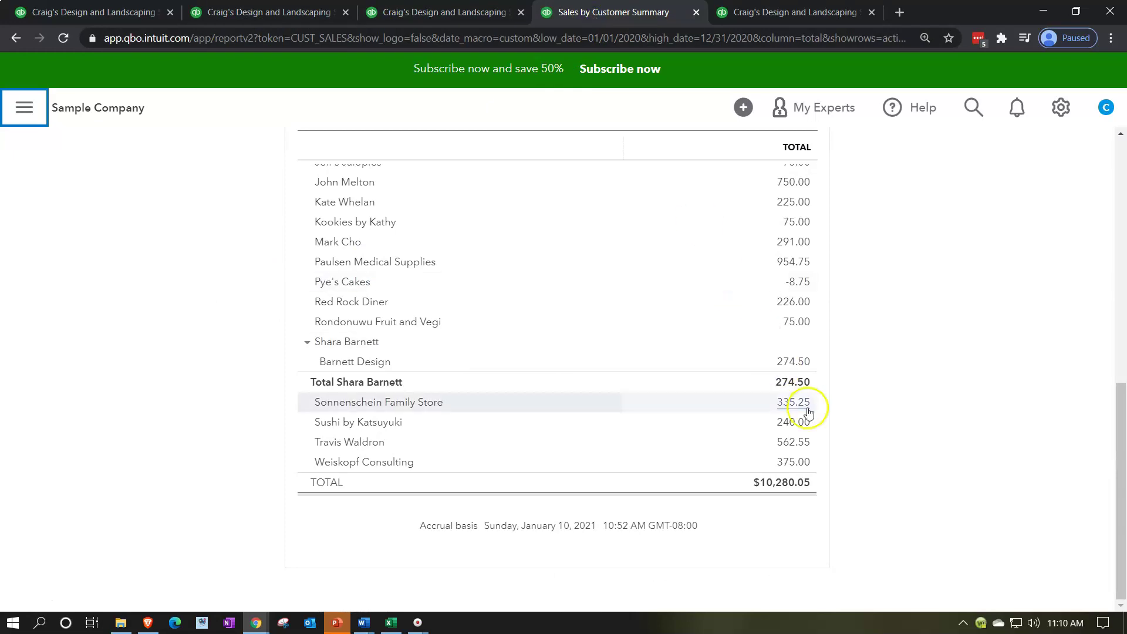
scroll(838, 411, up, 8)
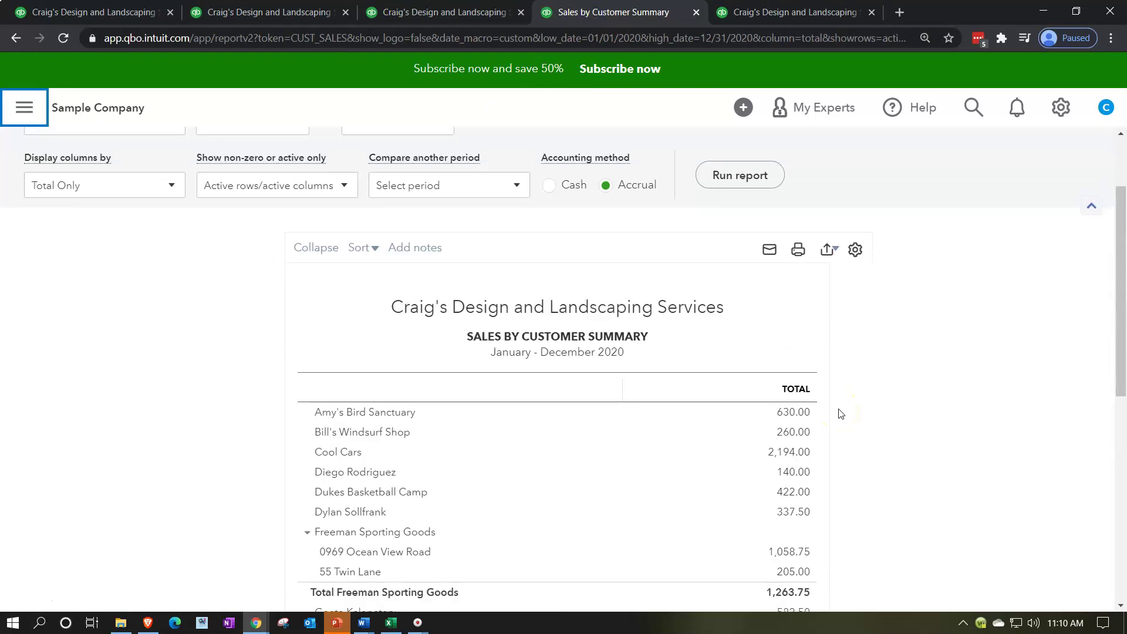
click(835, 256)
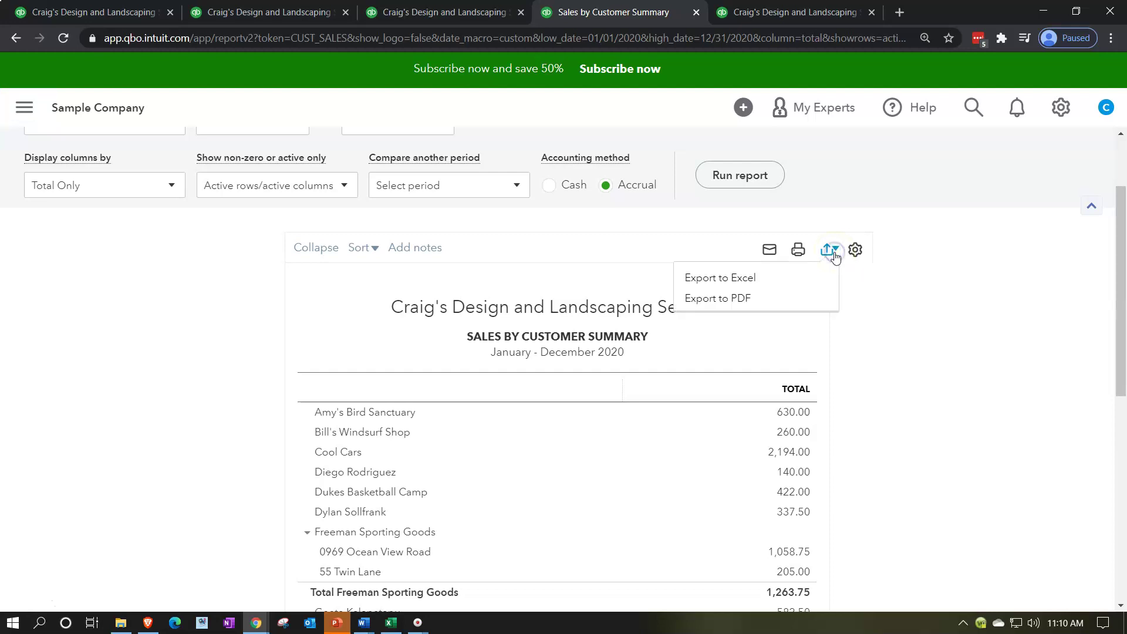
click(734, 297)
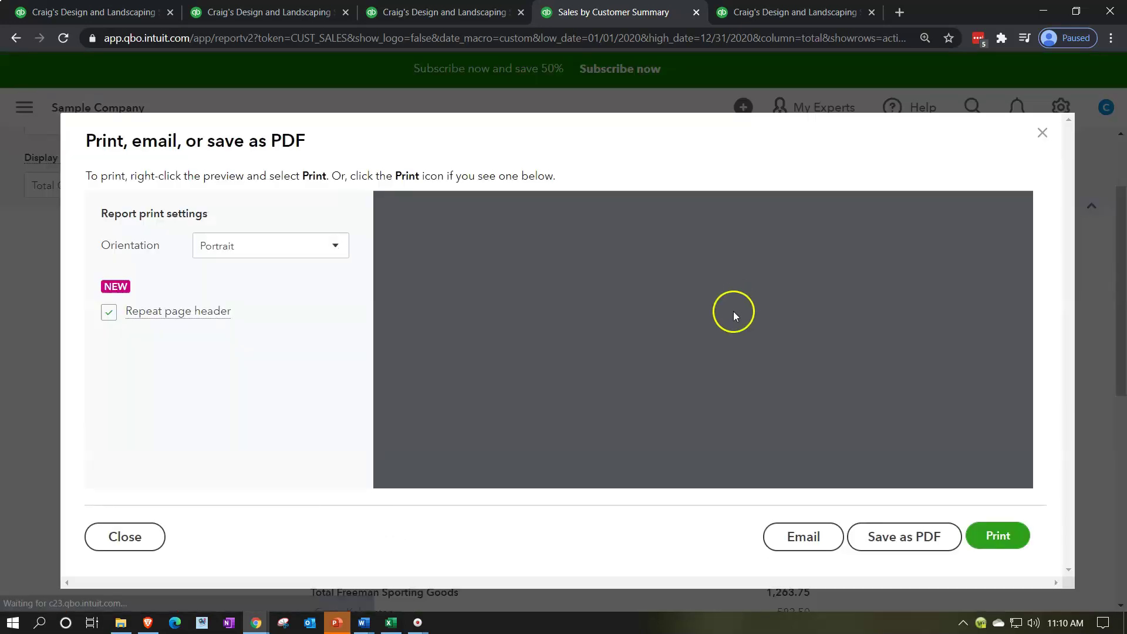
click(920, 548)
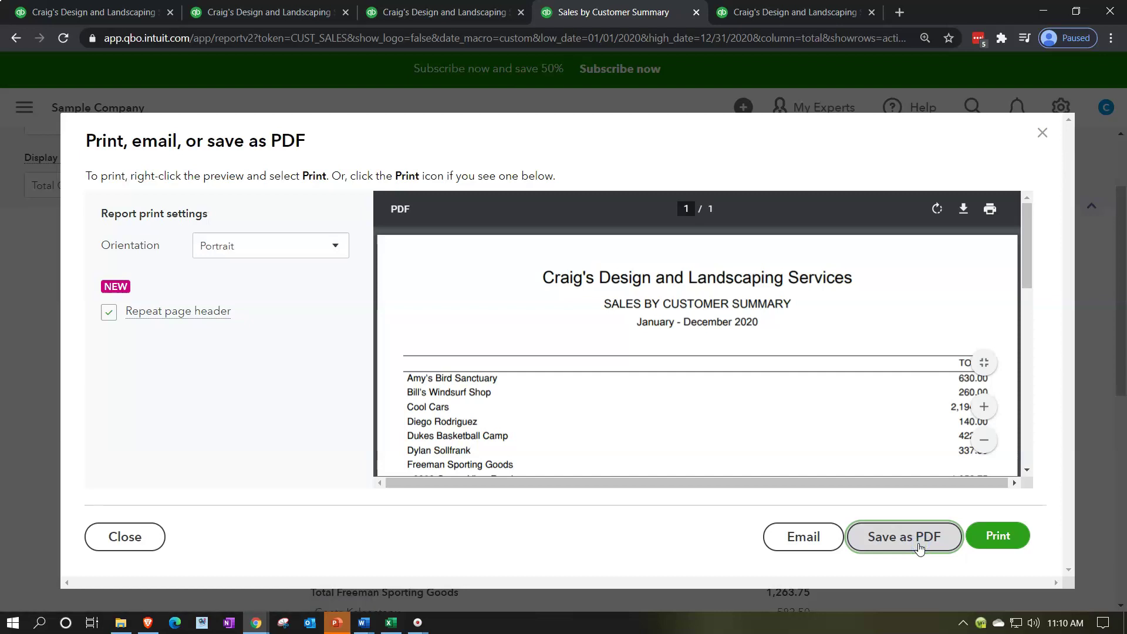
click(108, 581)
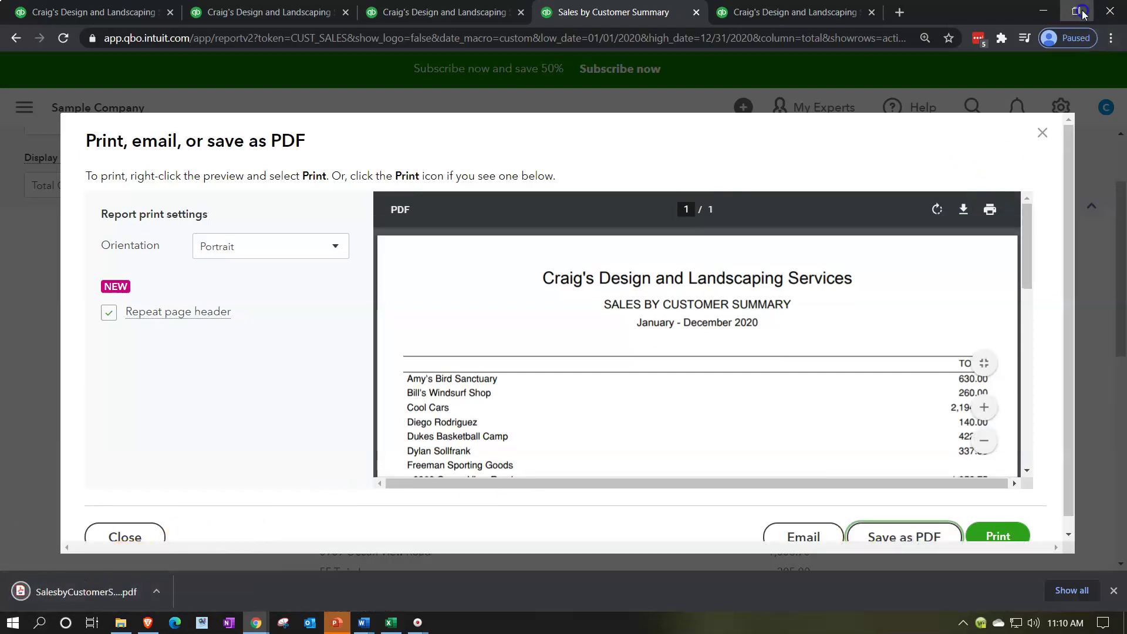
- Shrink the browser window beside the Financial Stmts folder and copy the downloaded SalesbyCustomerSummary.pdf into that folder
click(1077, 11)
click(1040, 8)
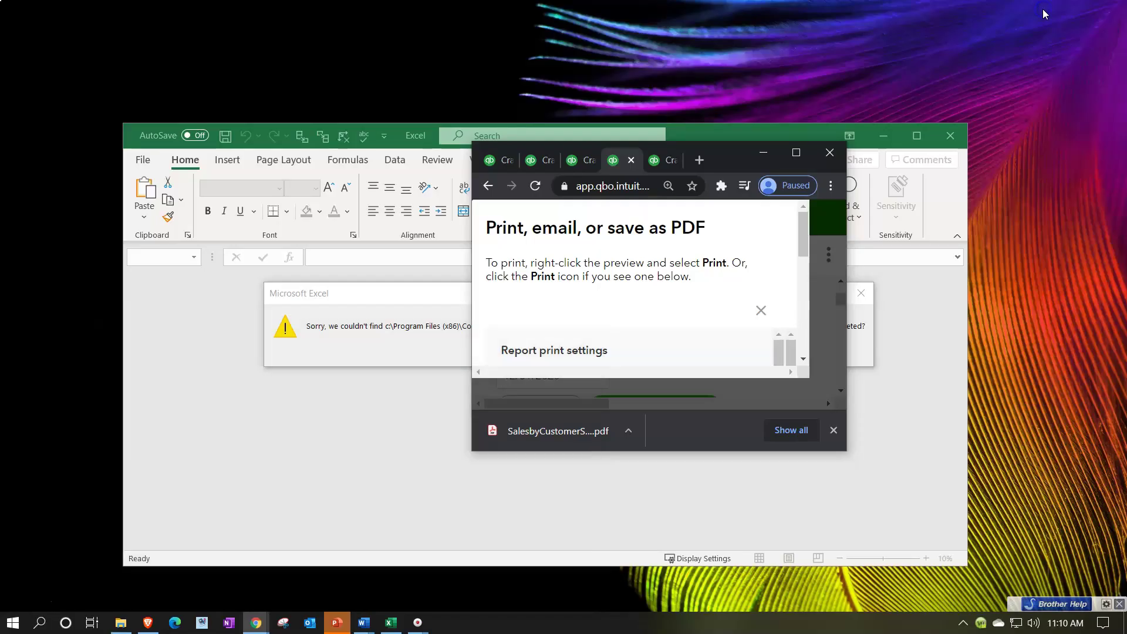
drag(727, 157, 457, 160)
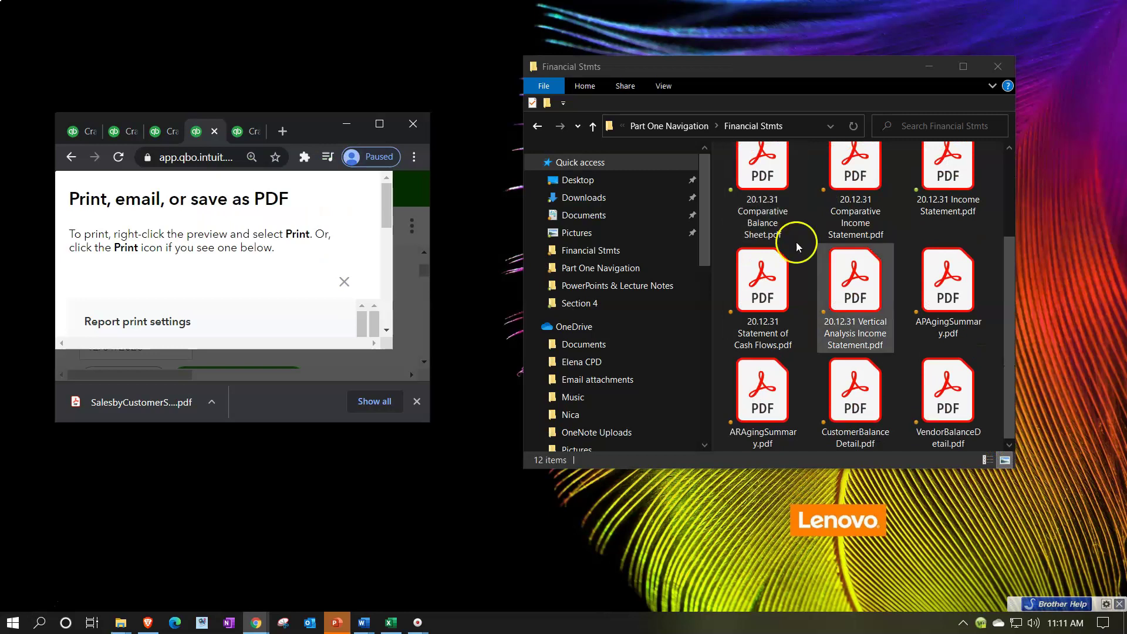
drag(1007, 464, 1024, 517)
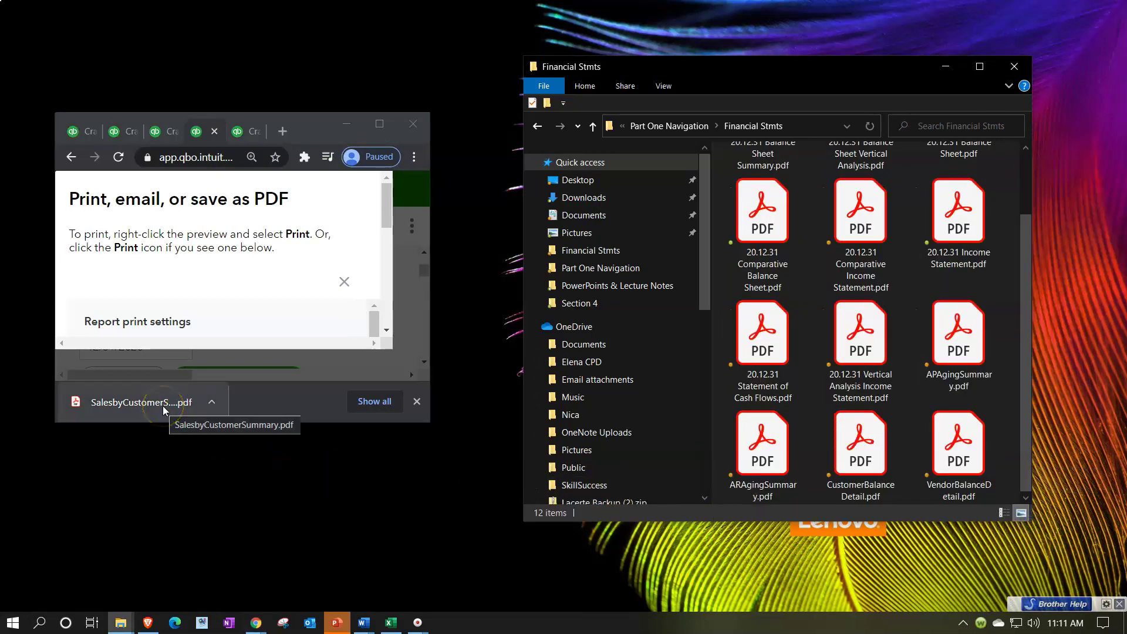
drag(141, 403, 809, 374)
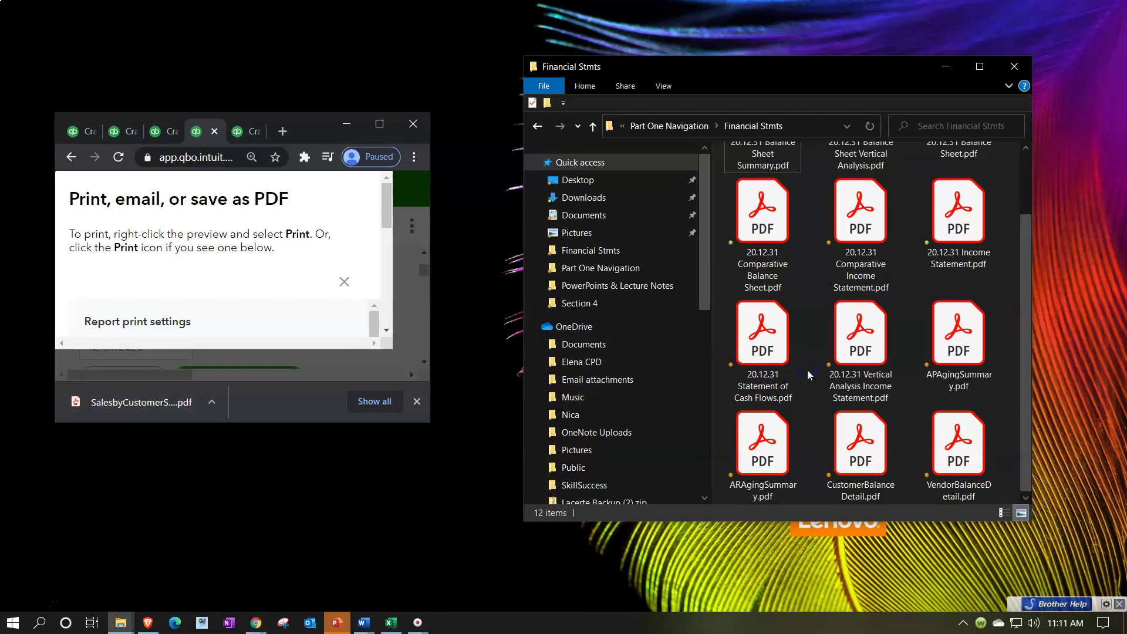
scroll(808, 374, down, 1)
click(759, 496)
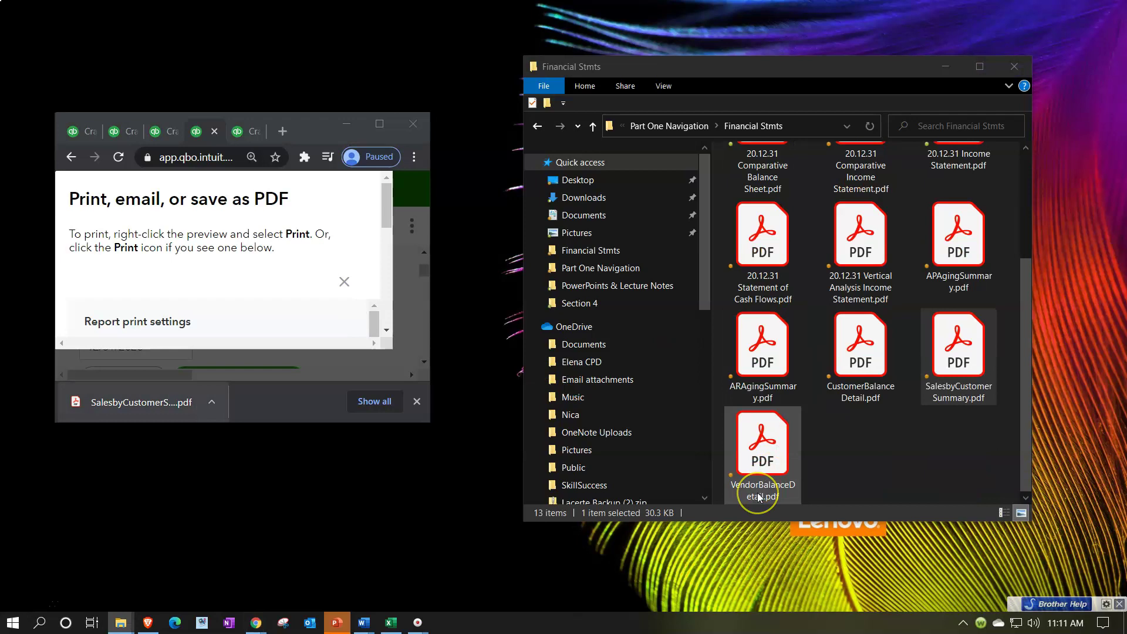
- Maximize the browser, close the PDF preview and export the Sales by Customer Summary report to Excel
click(375, 252)
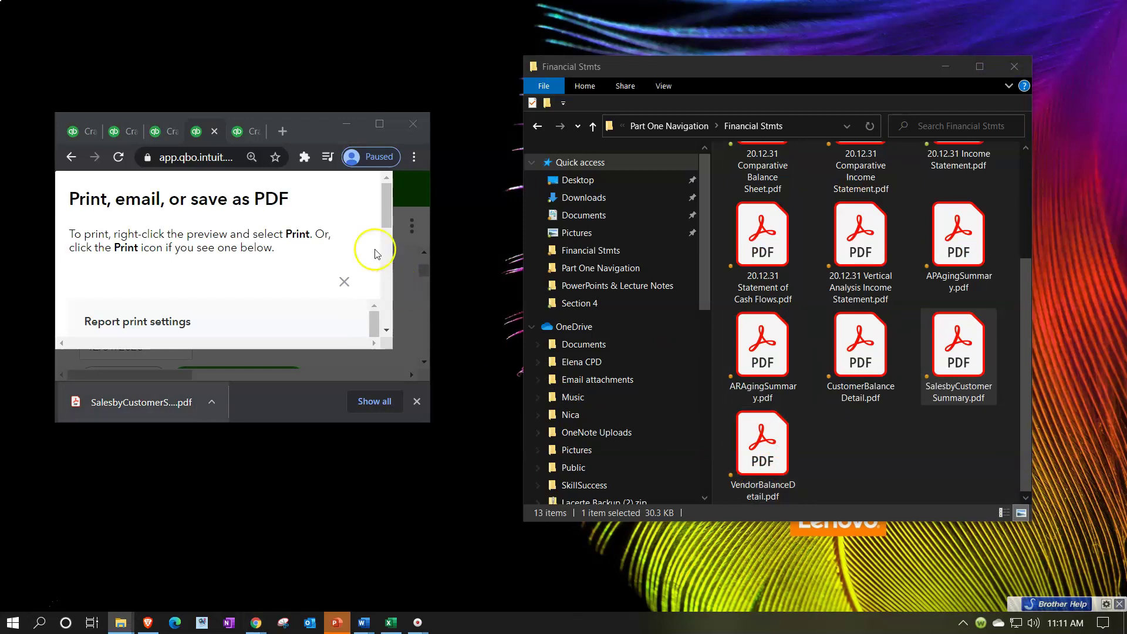
click(383, 129)
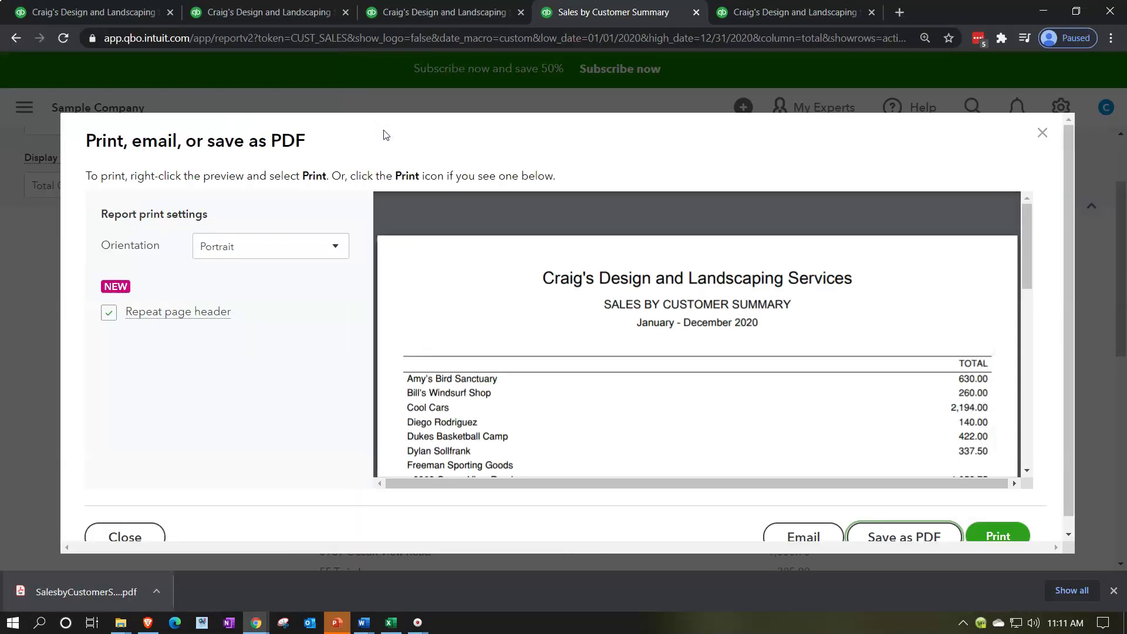
click(1043, 134)
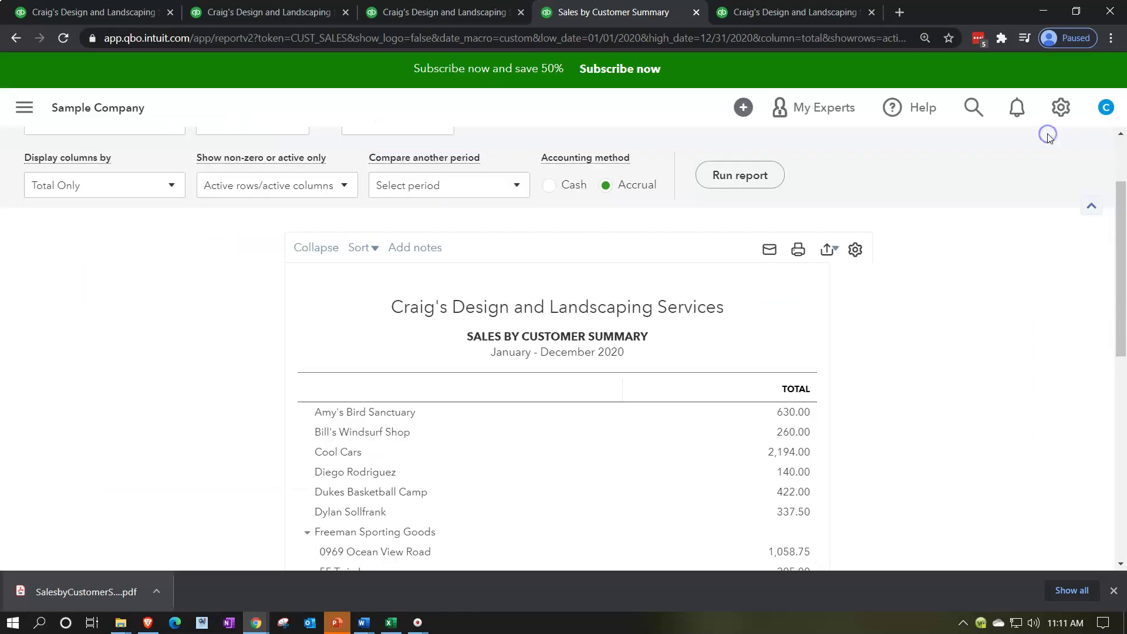
click(829, 249)
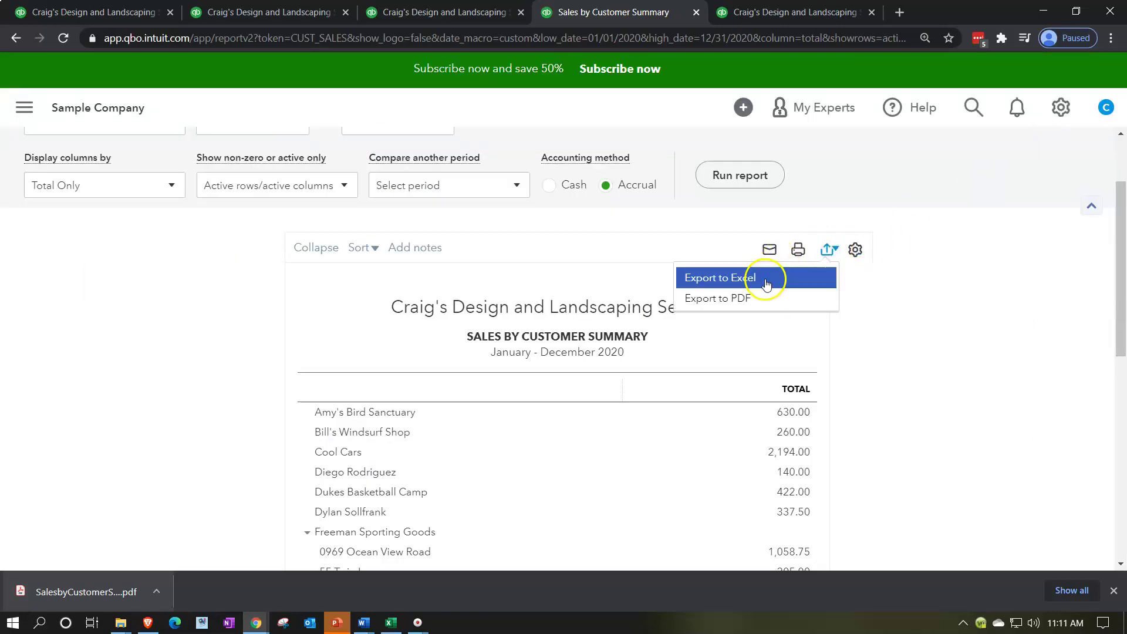
click(767, 279)
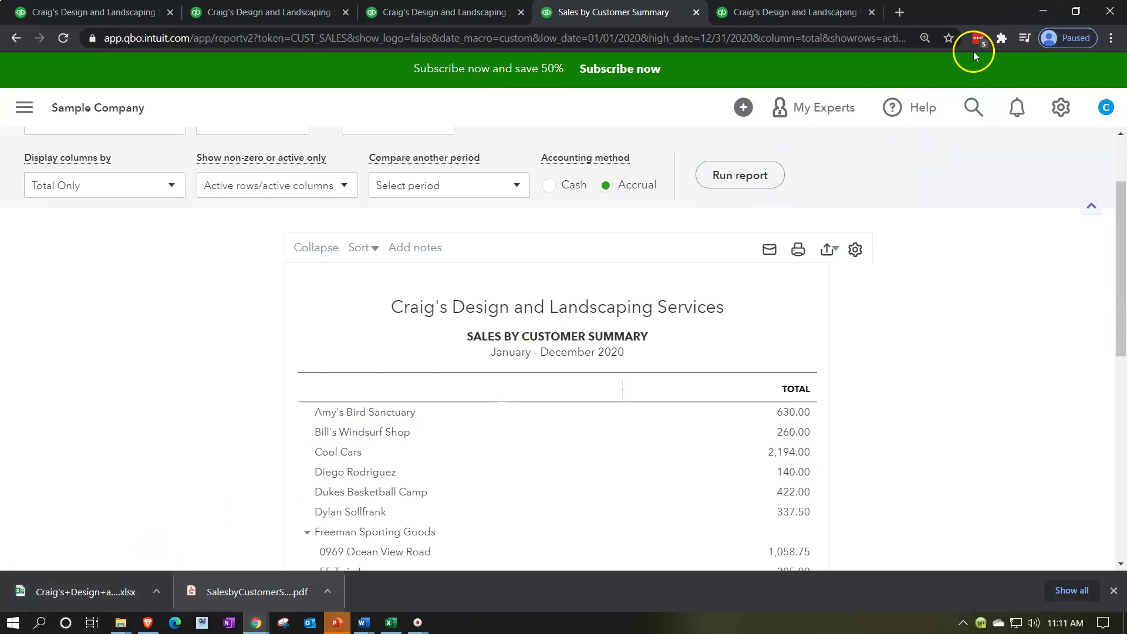
- Open Financial Stmt 1.xlsx from the Part One Navigation folder and add a new worksheet after Vendor Bal Detail
click(1043, 11)
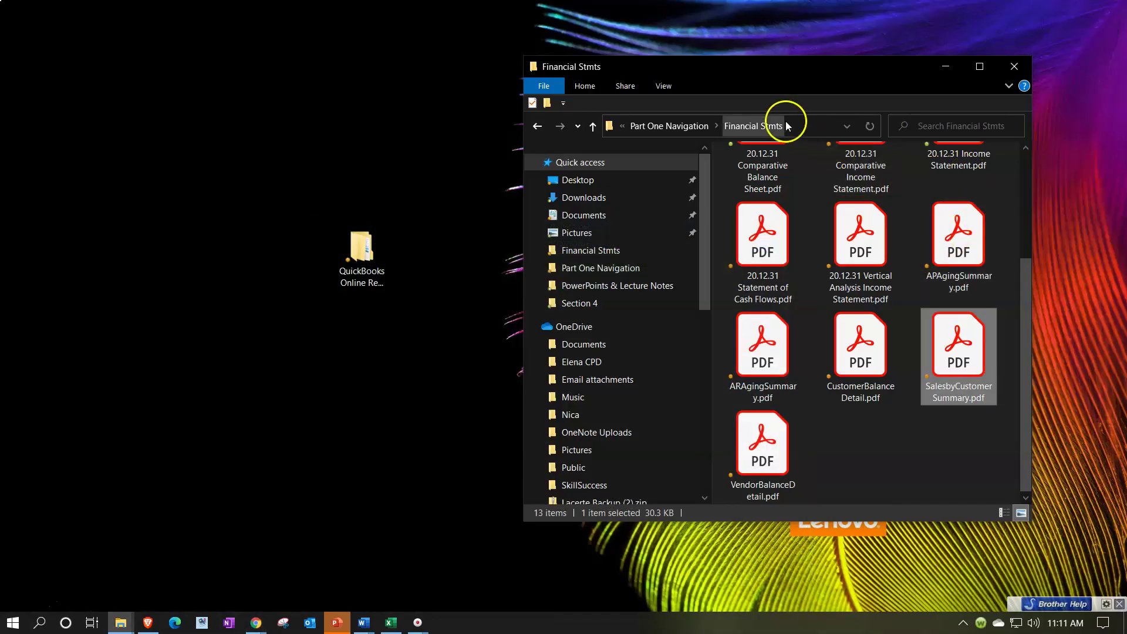
click(664, 128)
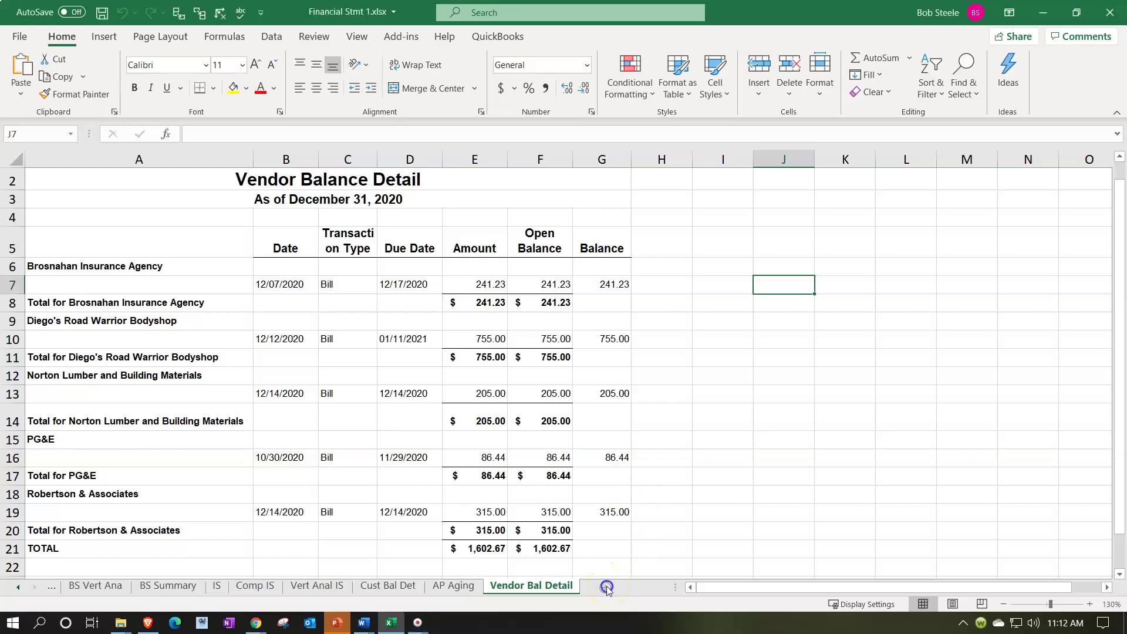
click(607, 587)
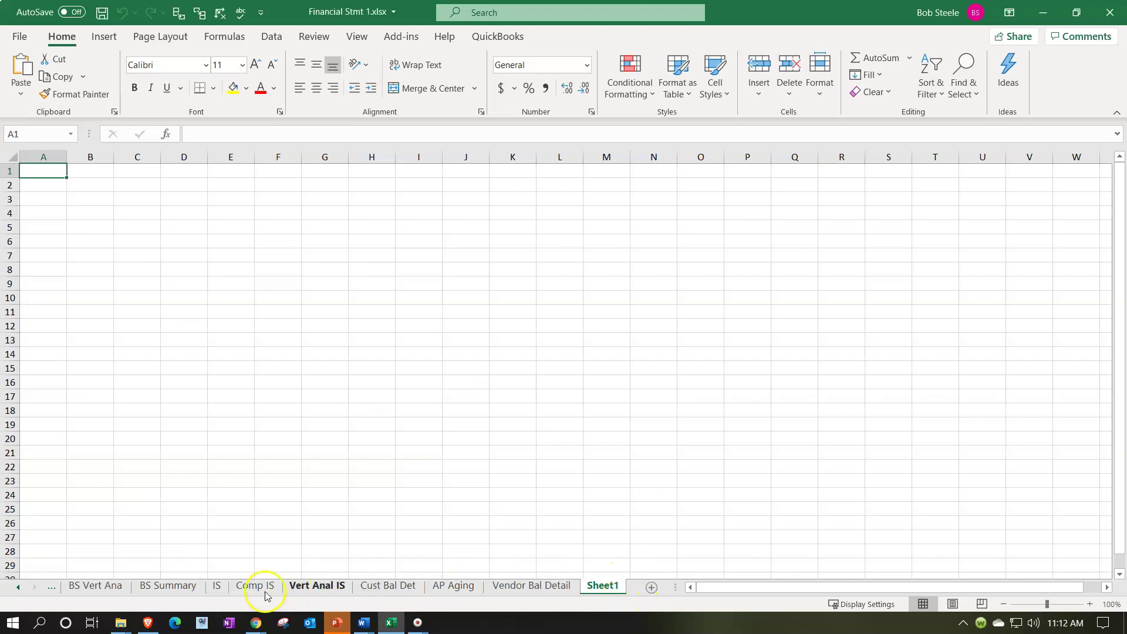
click(340, 622)
click(339, 623)
- Return to the browser, open the downloaded Sales by Customer Summary workbook in Excel and enable editing
mouse_move(259, 627)
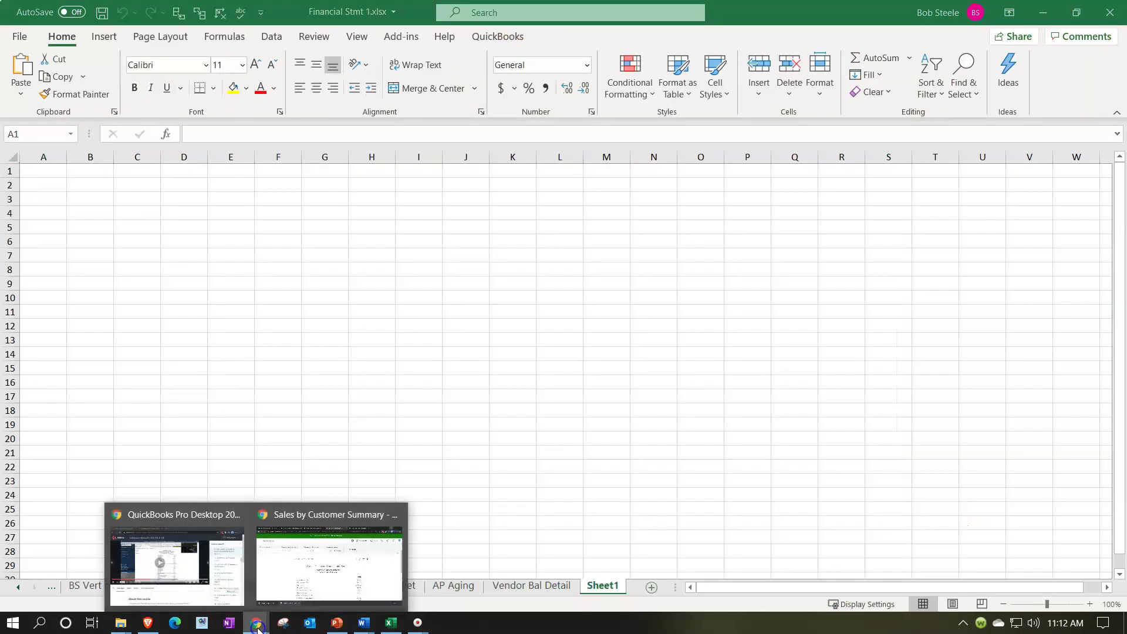
click(283, 580)
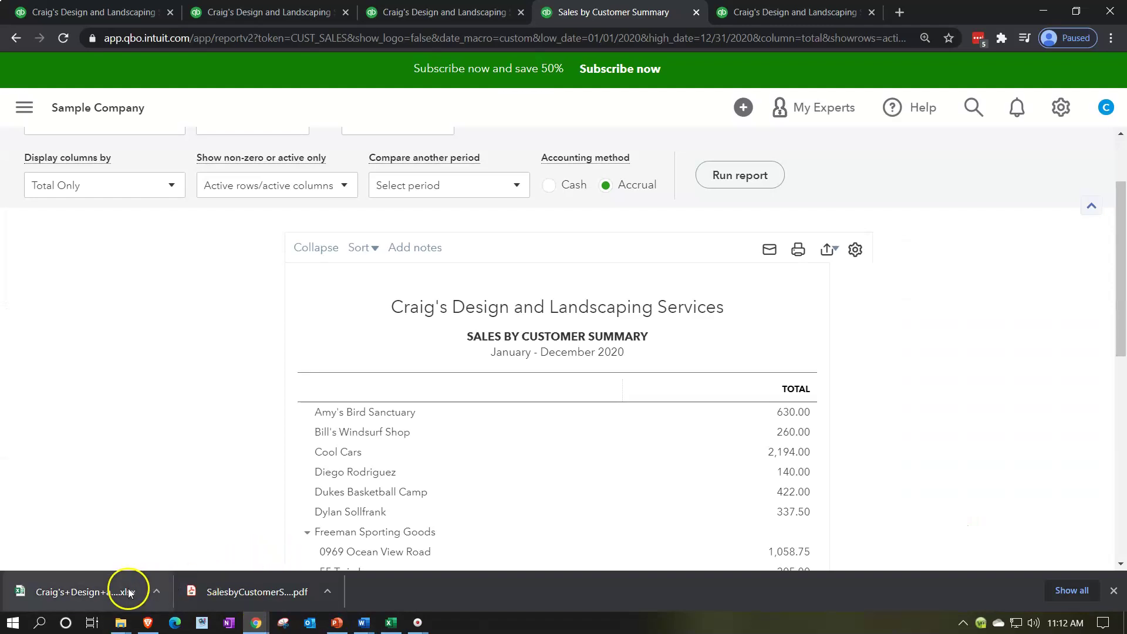
click(122, 591)
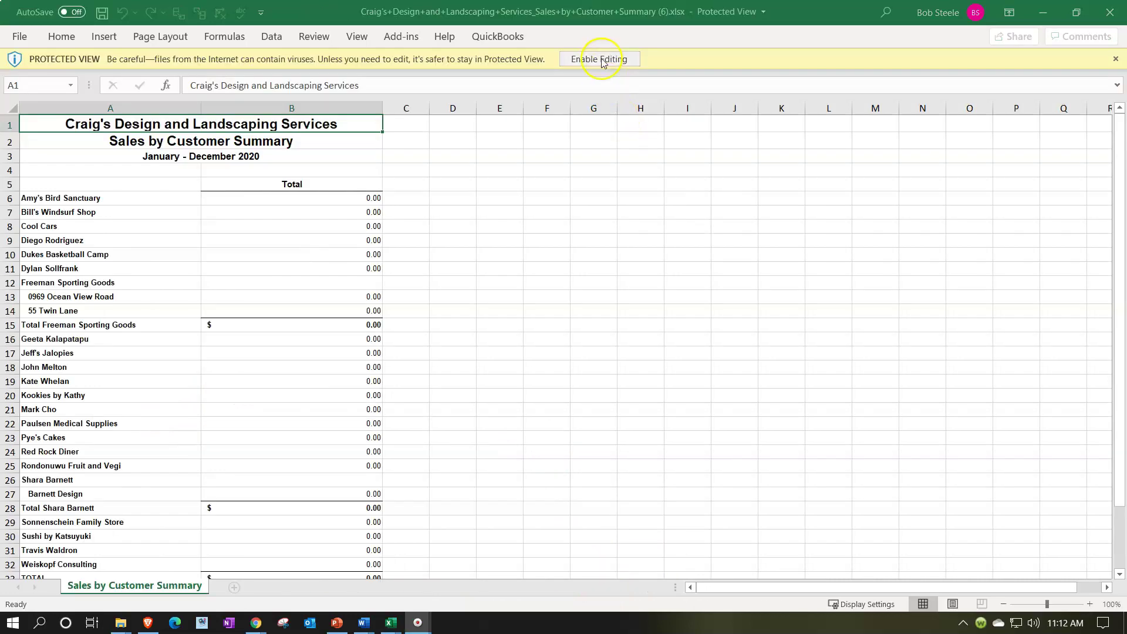
click(600, 59)
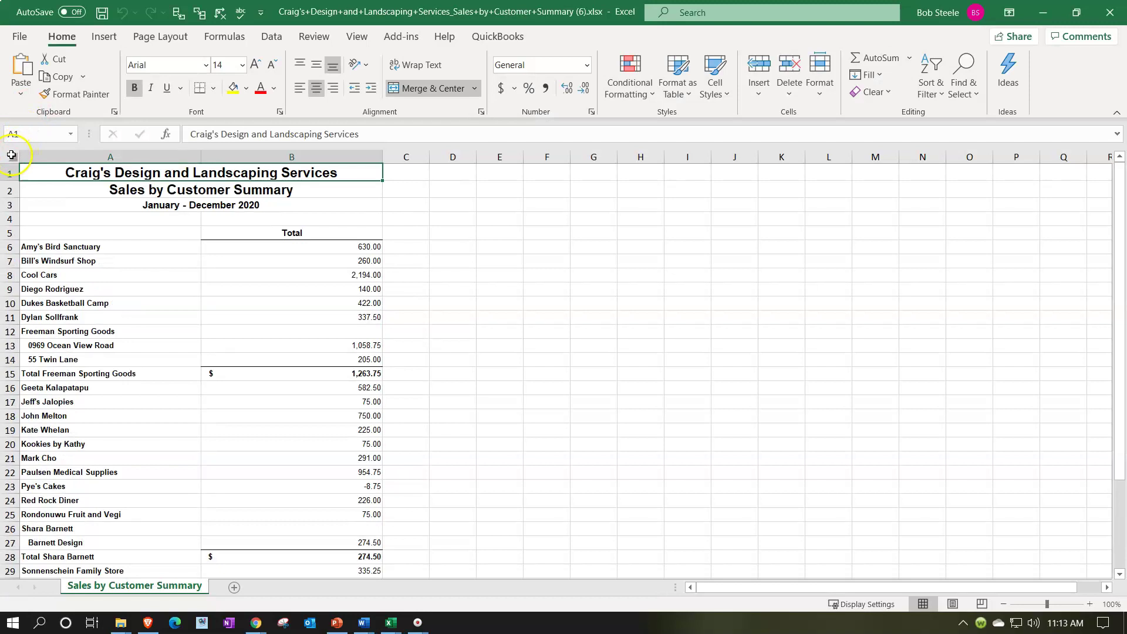
- Copy the entire Sales by Customer Summary sheet and paste it at cell A1 of the new sheet in Financial Stmt 1.xlsx
click(12, 155)
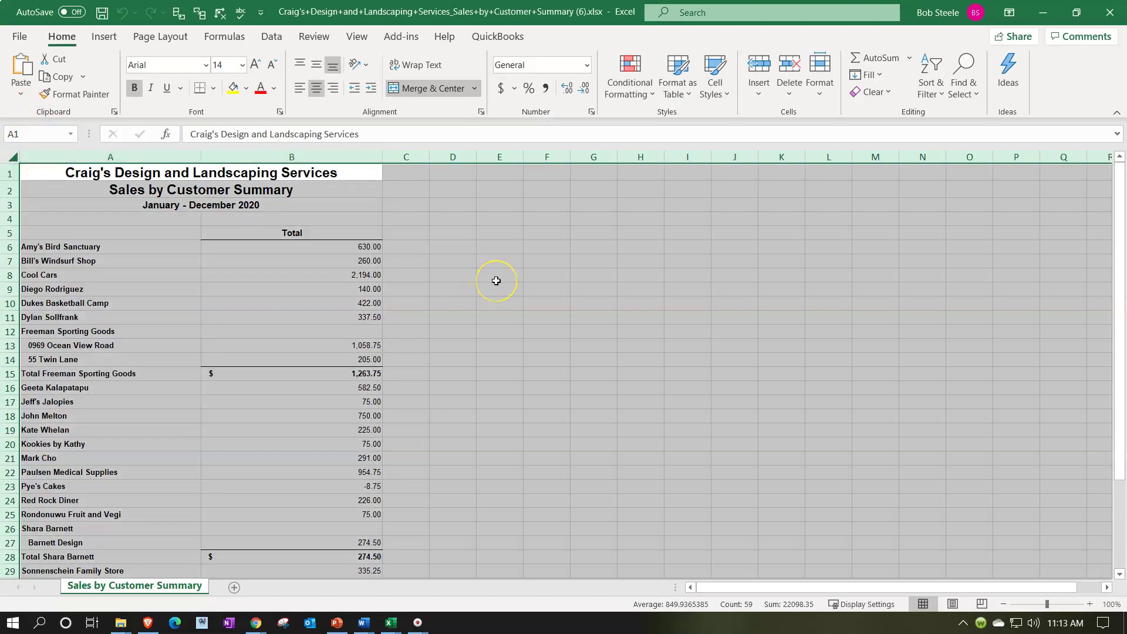
key(ctrl+c)
click(1044, 12)
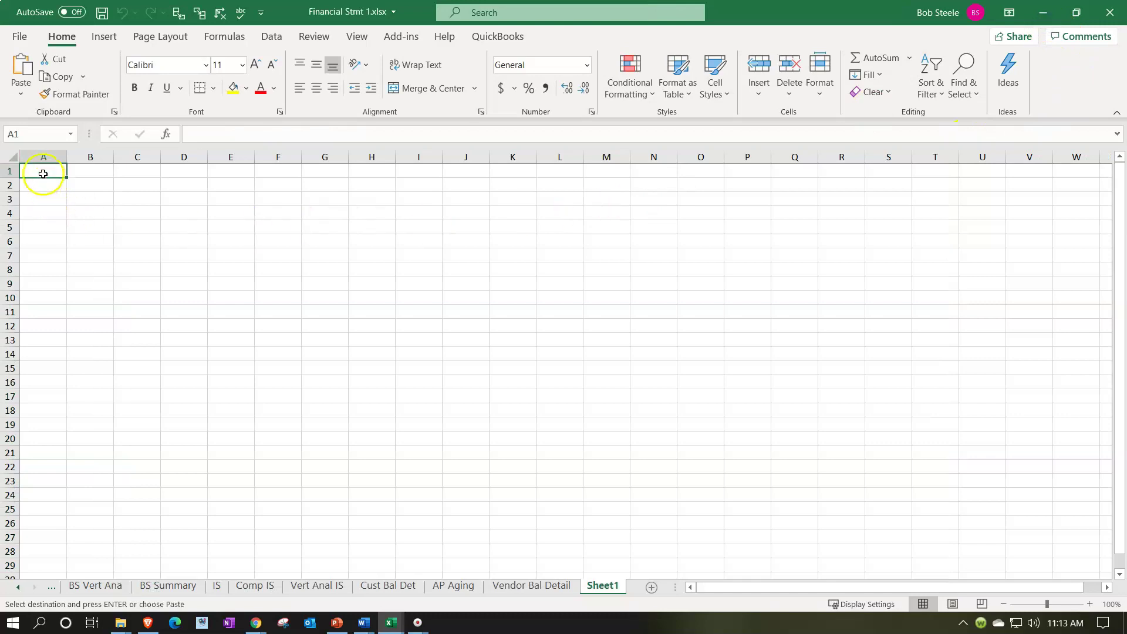
key(ctrl+v)
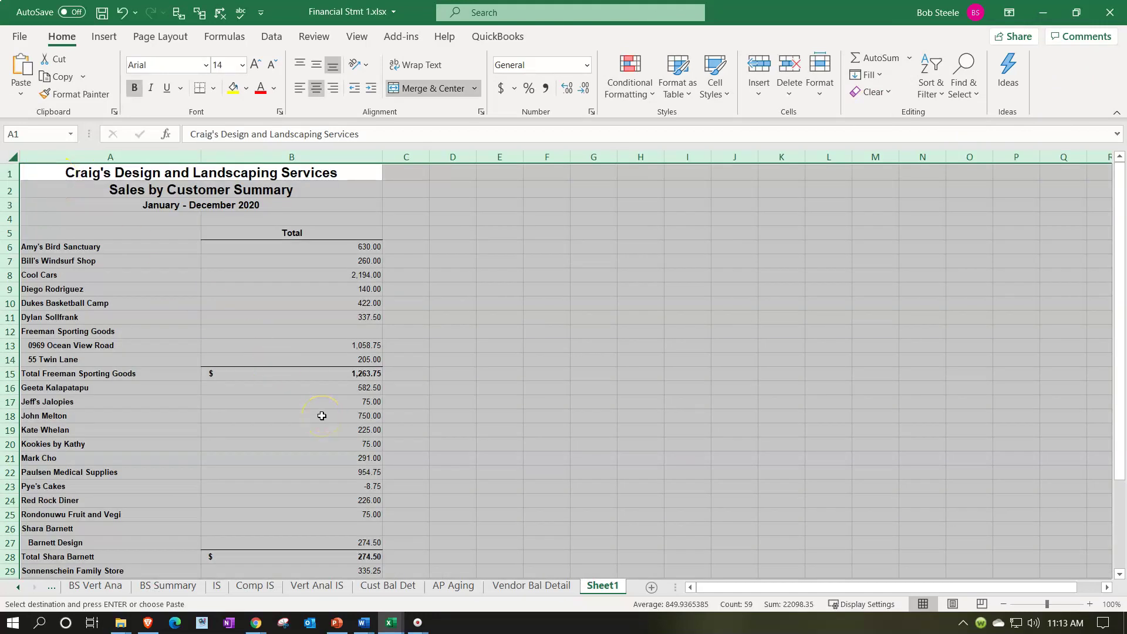
scroll(322, 416, down, 5)
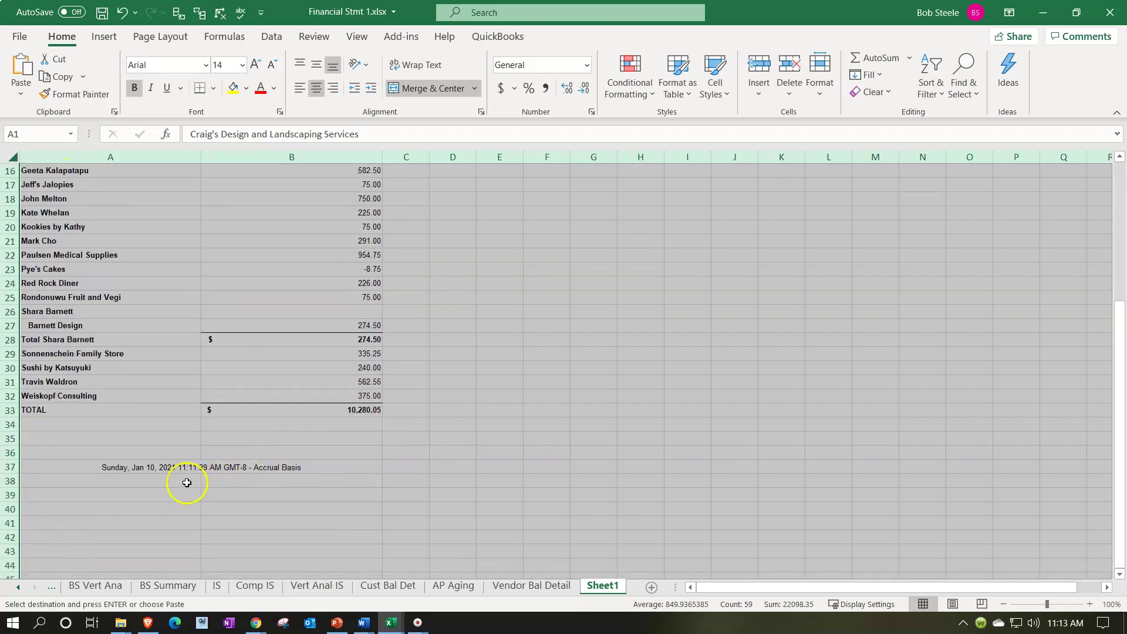
scroll(187, 483, up, 5)
click(189, 399)
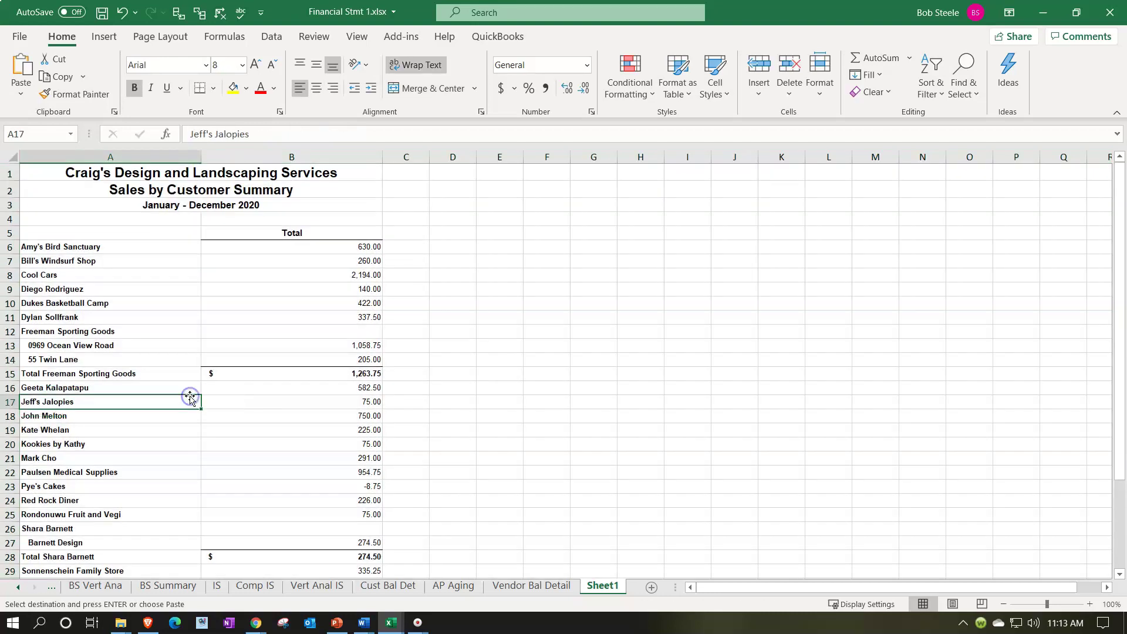
- Rename the new worksheet as Sales By Cust Sum
double_click(599, 588)
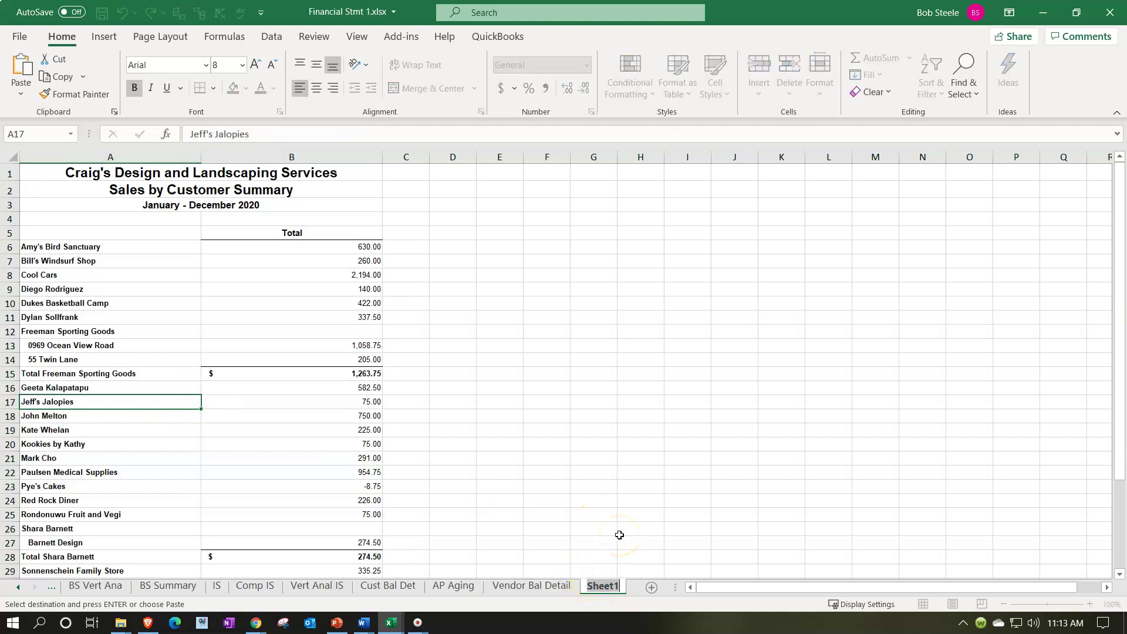
text(Sales By Cus)
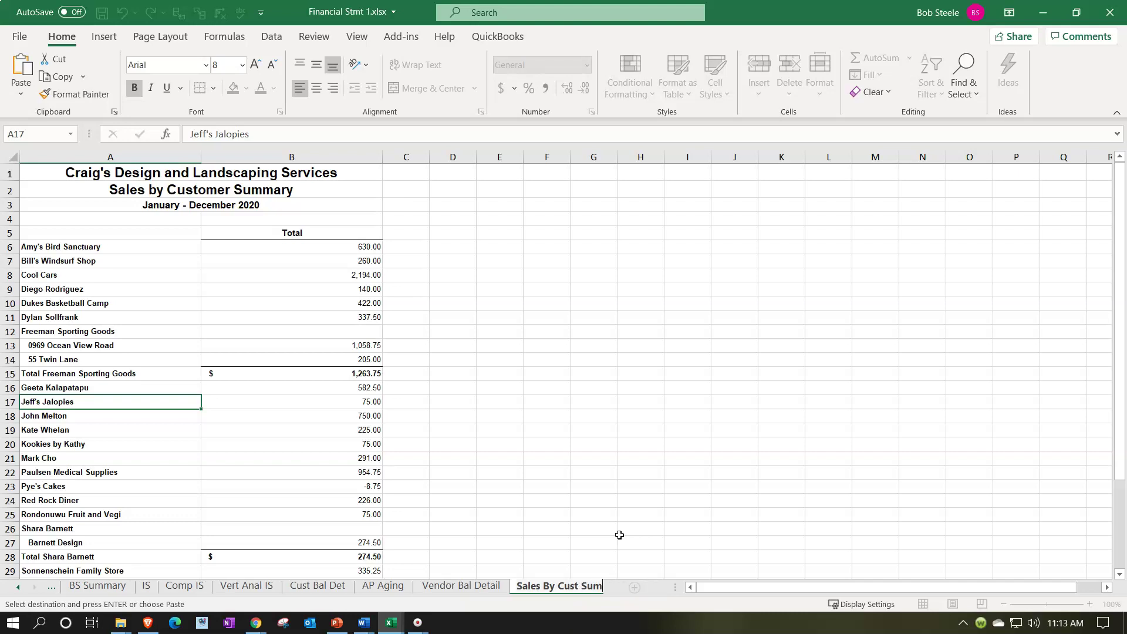
text(t Sum)
click(619, 535)
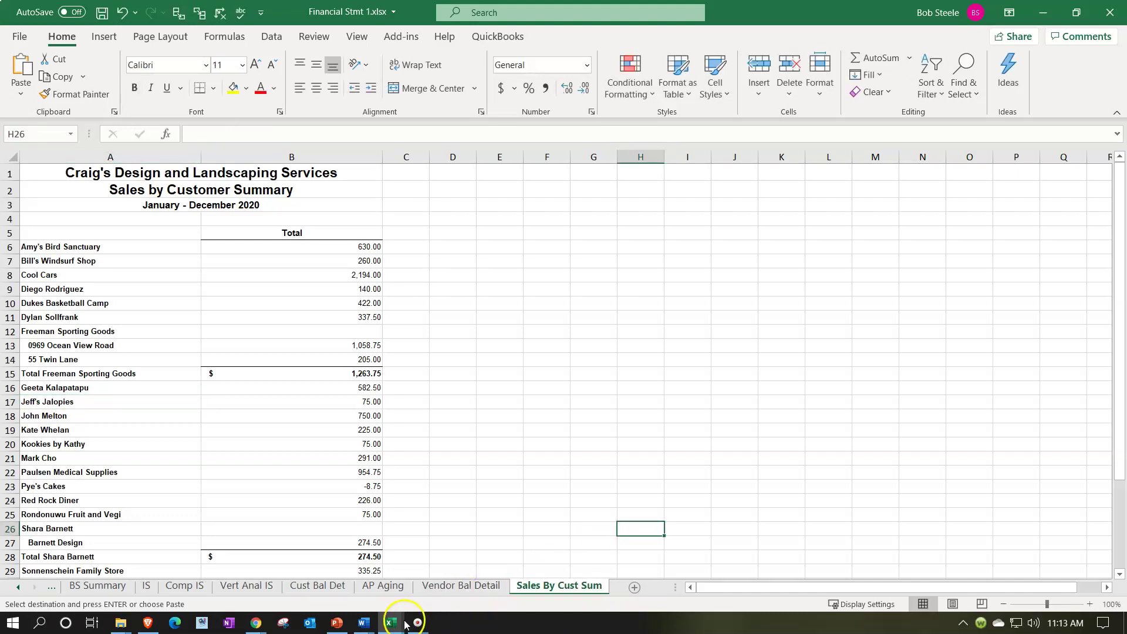
- Switch to the downloaded Sales by Customer Summary workbook and close it, leaving Financial Stmt 1.xlsx open
mouse_move(396, 624)
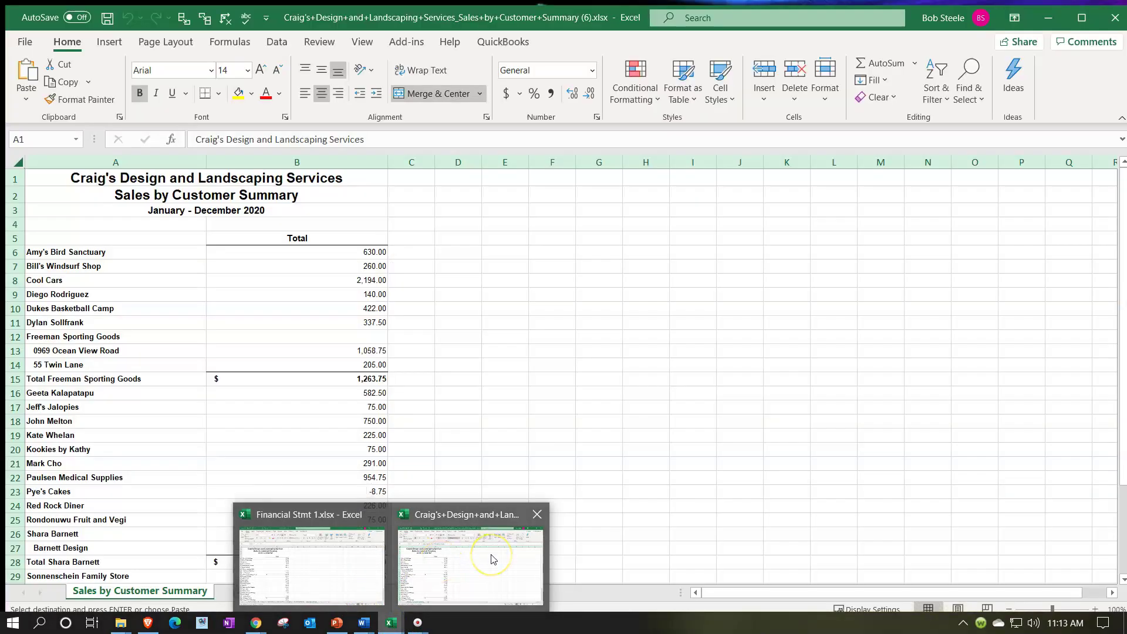
click(492, 558)
click(676, 371)
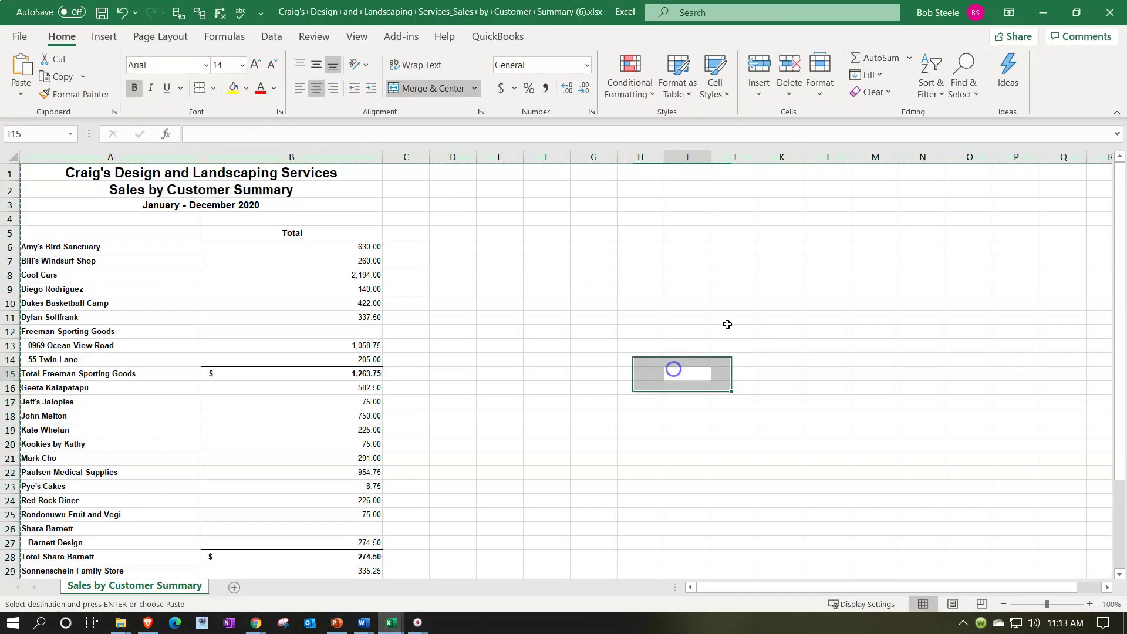
click(1110, 11)
click(567, 363)
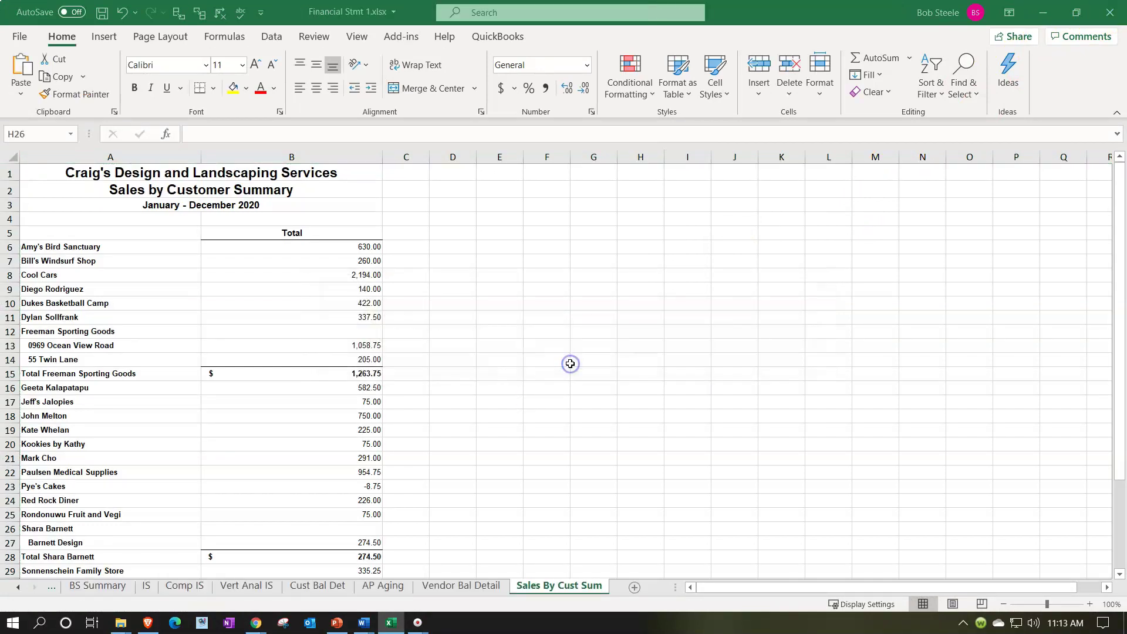
- Return to the browser and review the Income by Customer Summary report for January to December 2020
mouse_move(256, 622)
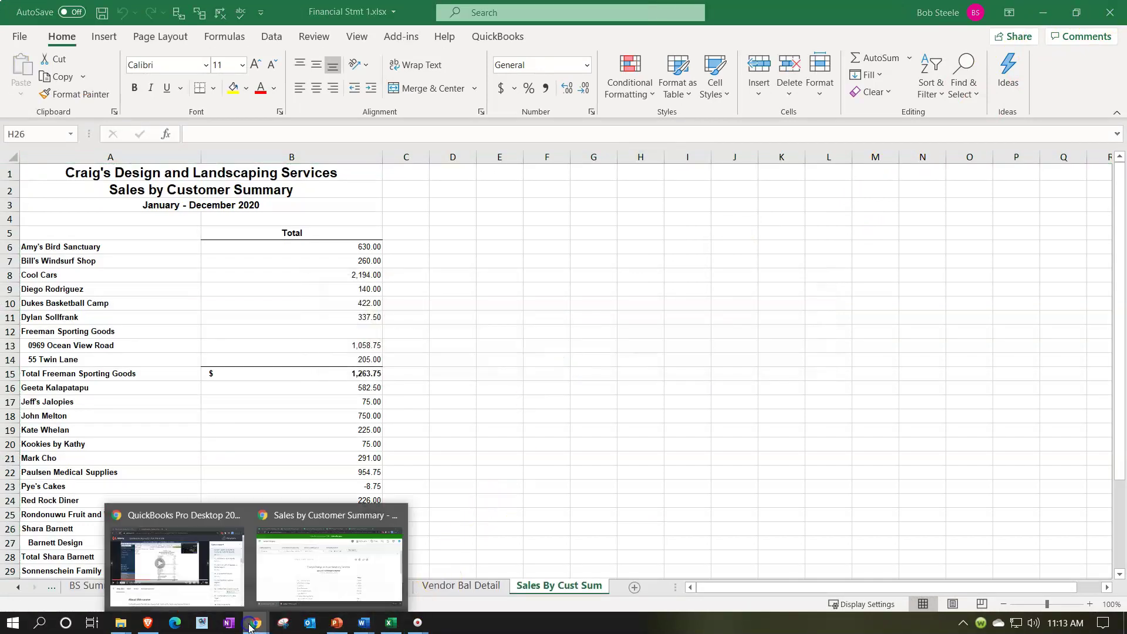
click(330, 563)
scroll(320, 440, up, 2)
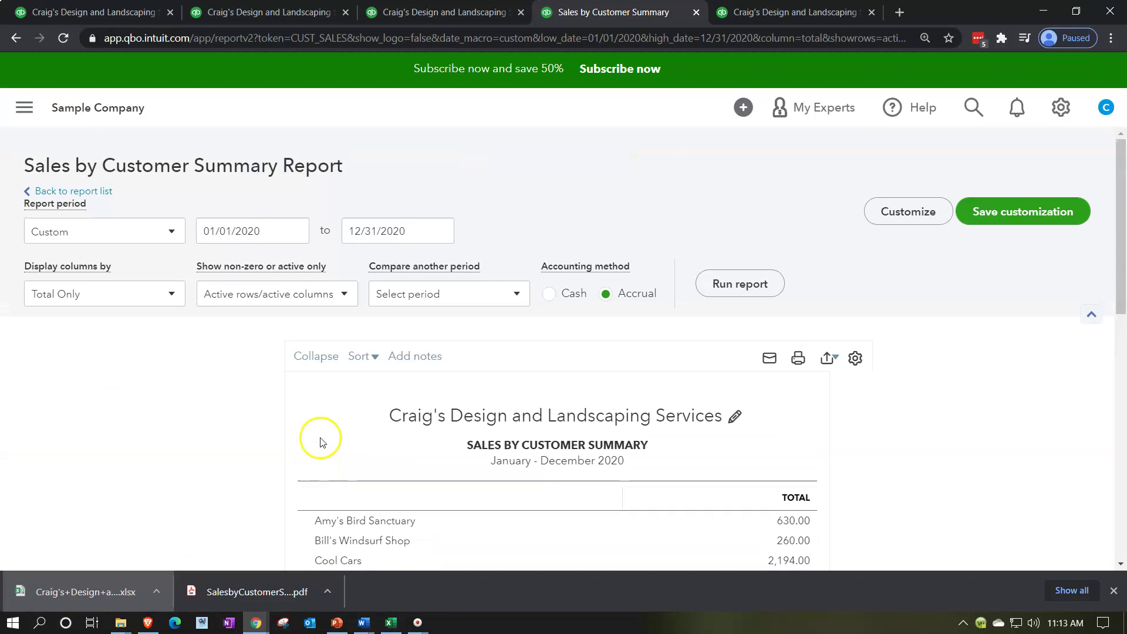
click(237, 9)
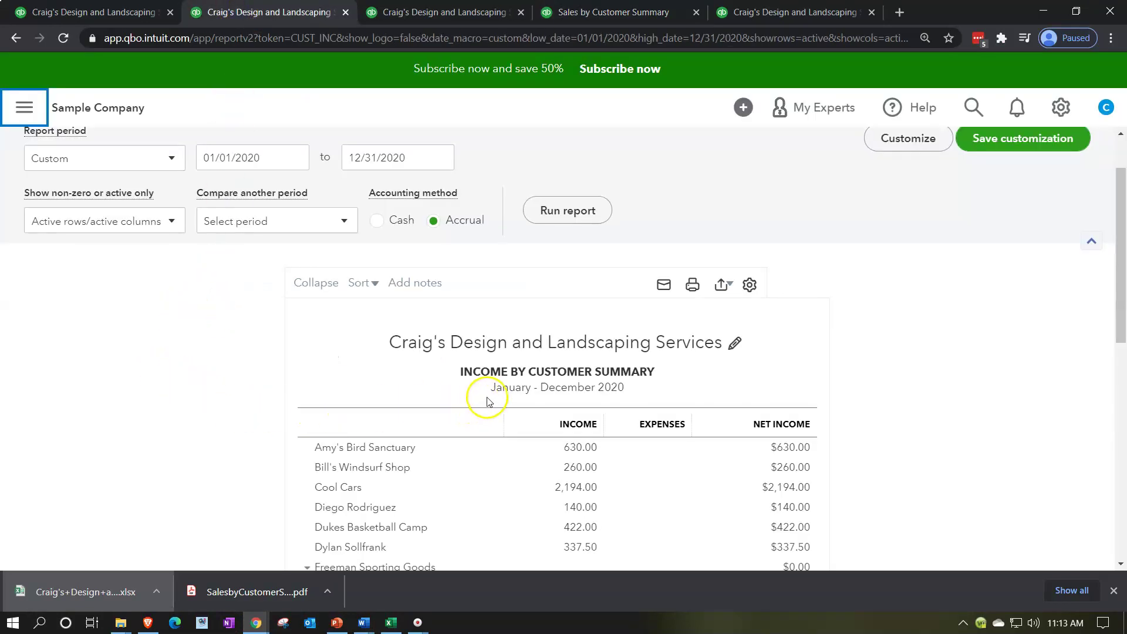
scroll(486, 400, down, 5)
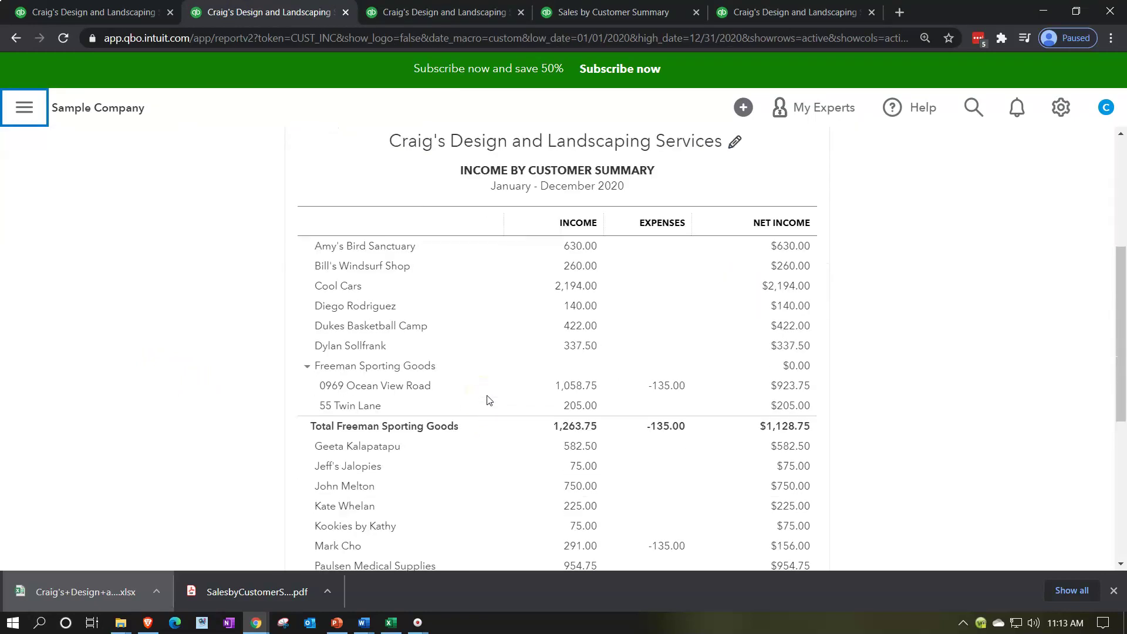
scroll(487, 400, up, 5)
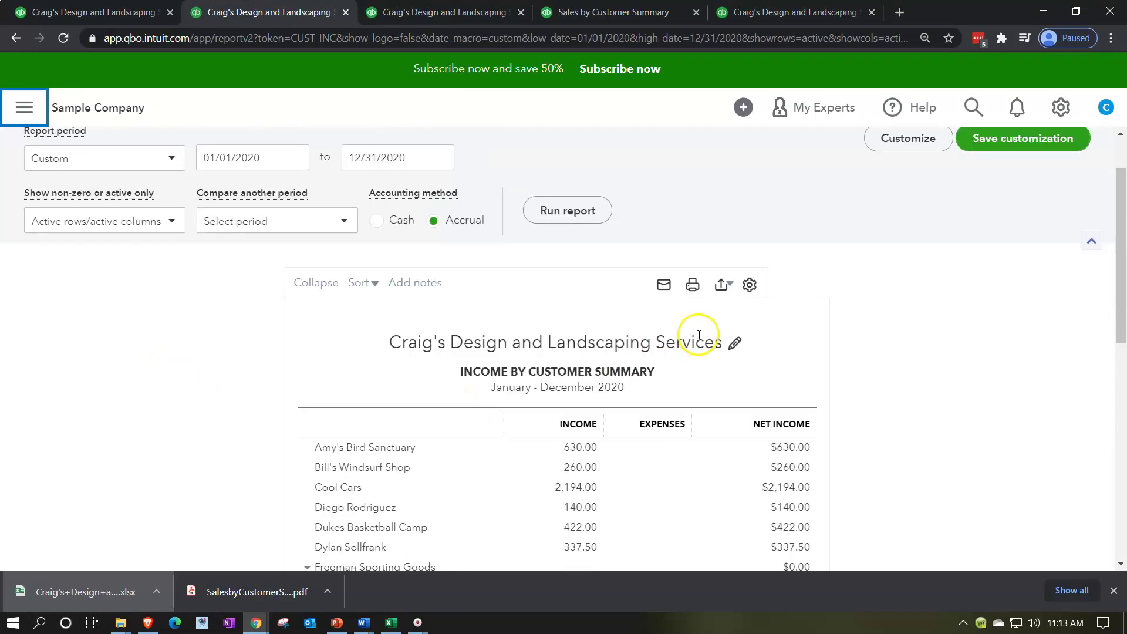
scroll(699, 334, up, 2)
- Customize the Income by Customer Summary report to omit cents and show negative numbers as (100) in red
click(923, 212)
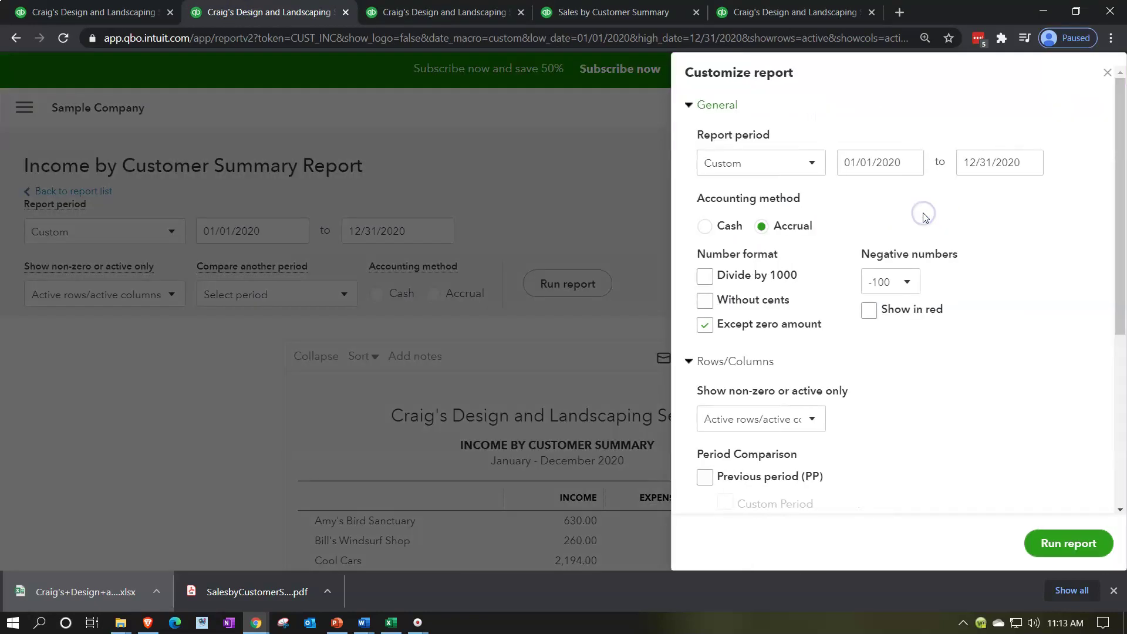
click(722, 307)
click(908, 283)
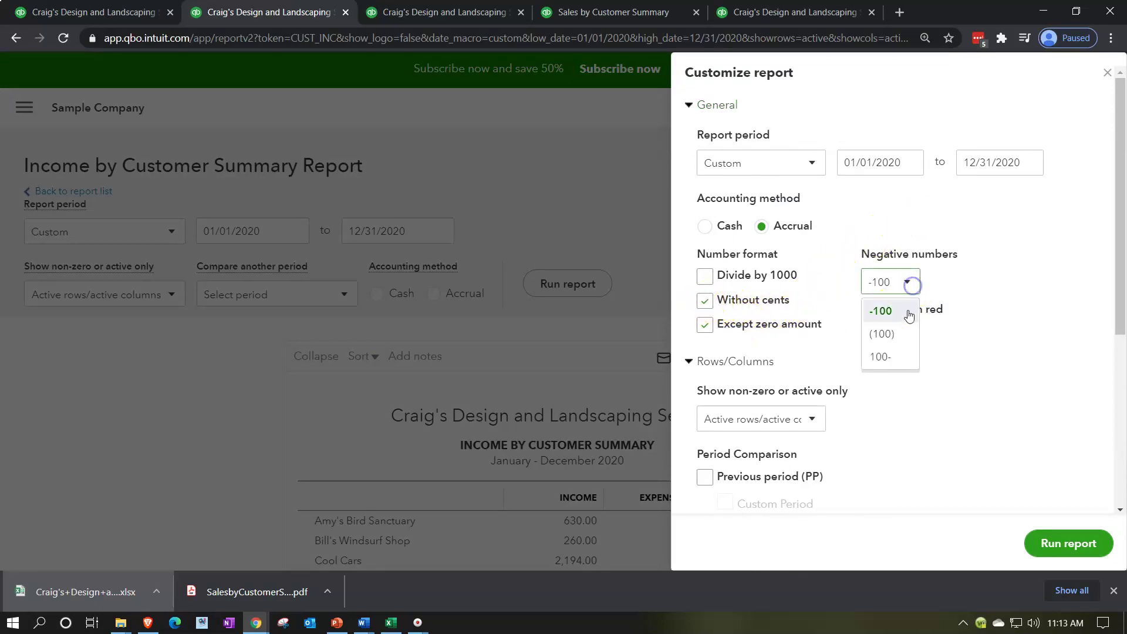
click(896, 334)
click(872, 314)
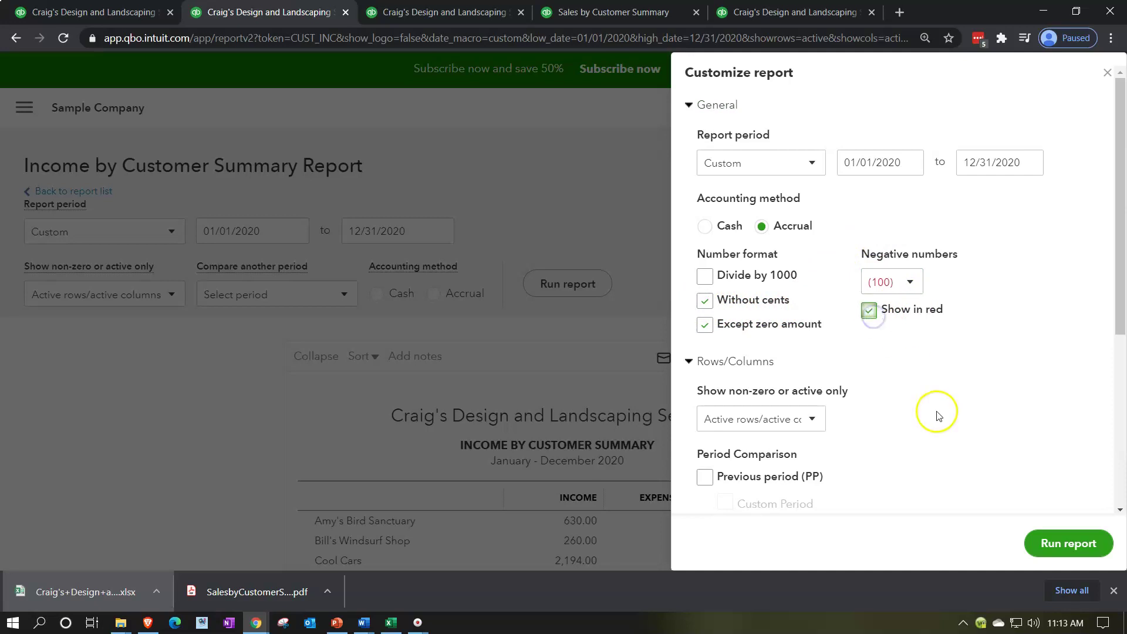
- Remove the date prepared, time prepared and report basis from the report footer and run the customized report
scroll(938, 416, down, 5)
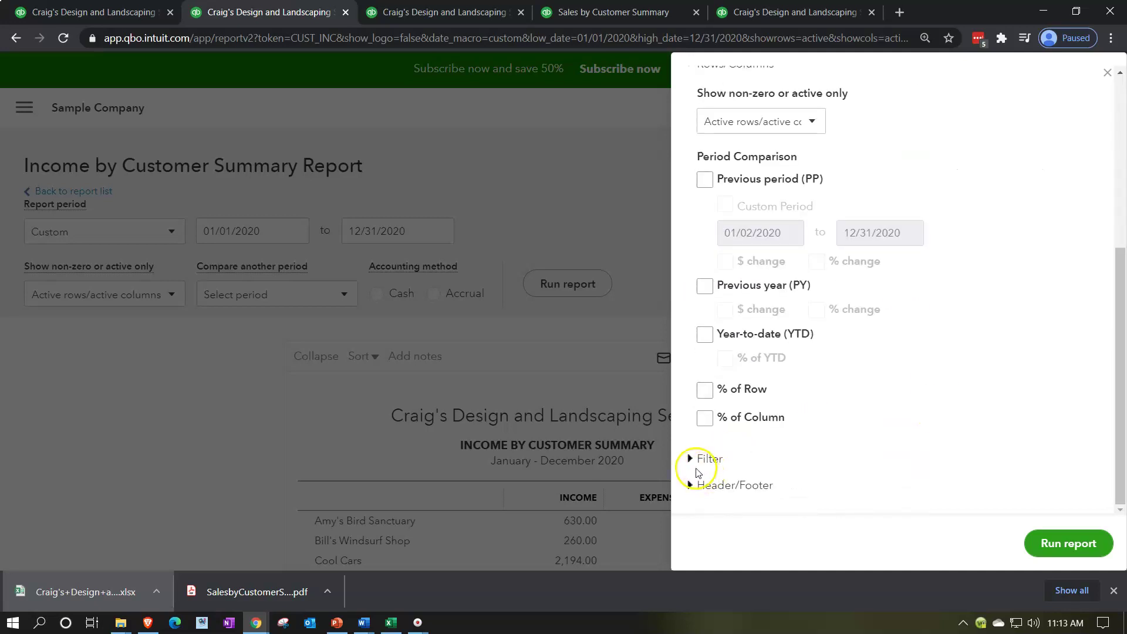
click(693, 486)
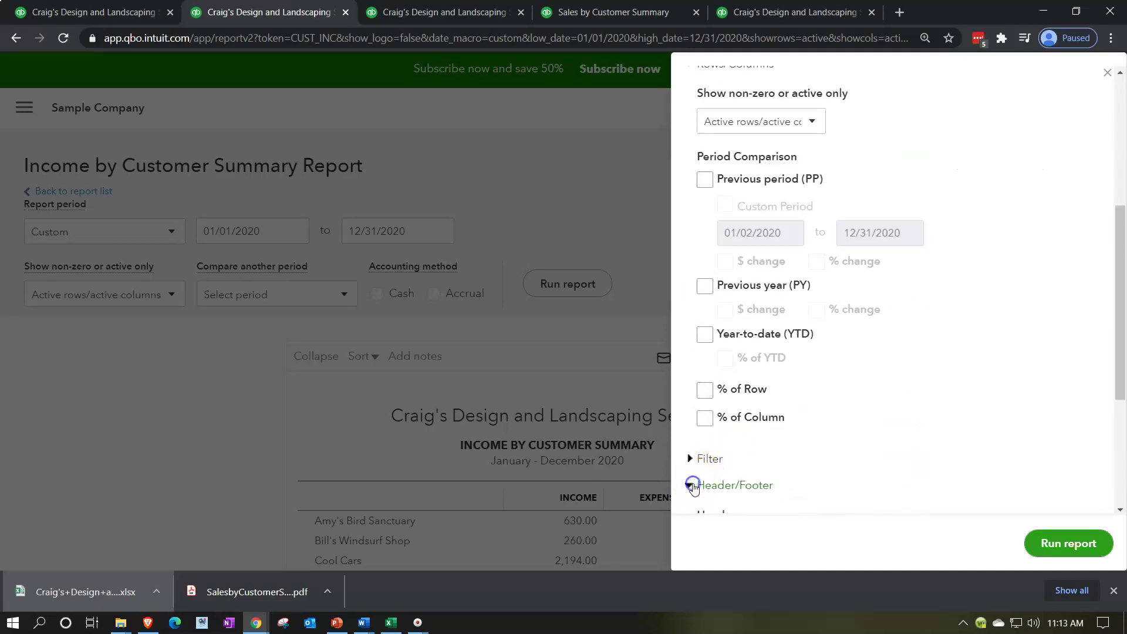
scroll(775, 420, down, 4)
scroll(778, 422, down, 1)
click(705, 388)
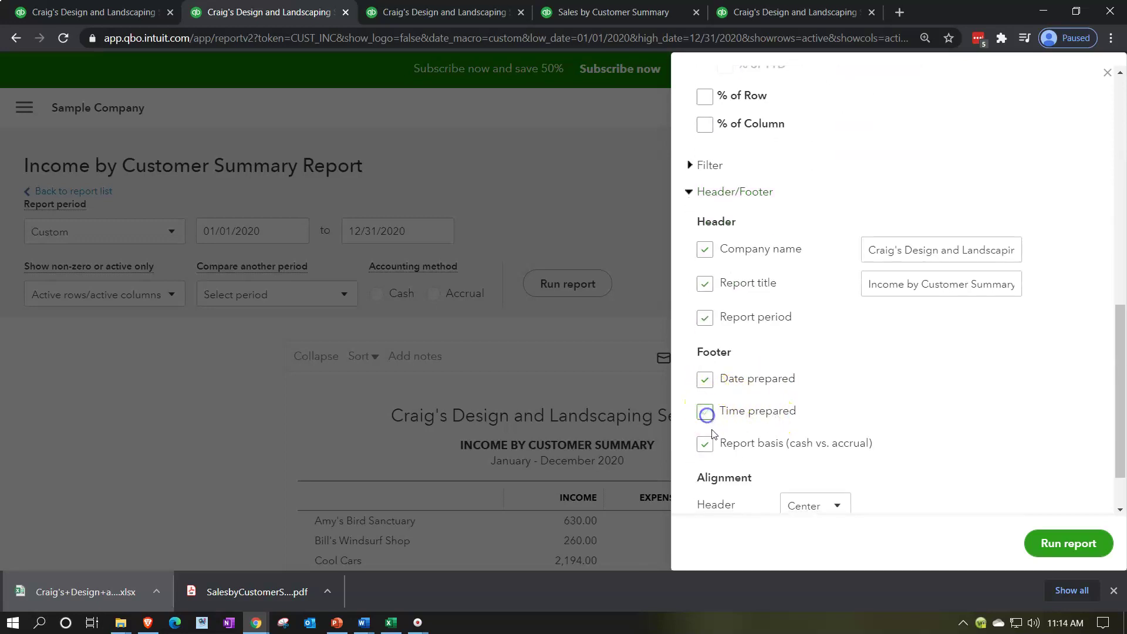
click(705, 444)
click(705, 379)
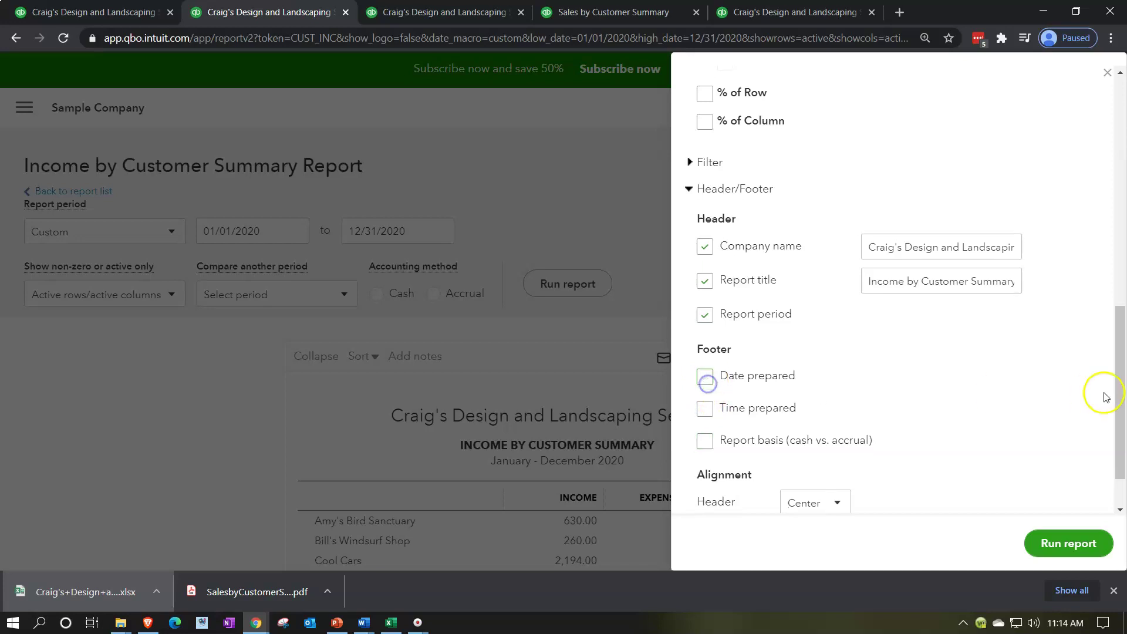
scroll(1099, 395, down, 1)
click(1069, 544)
scroll(1067, 536, down, 4)
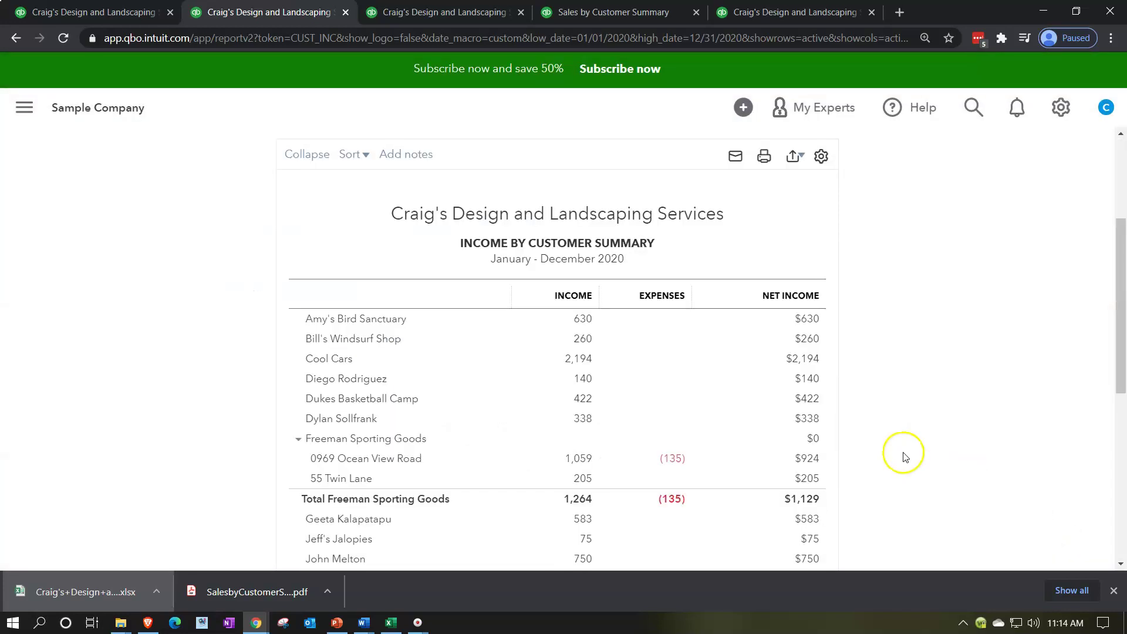
scroll(857, 484, up, 4)
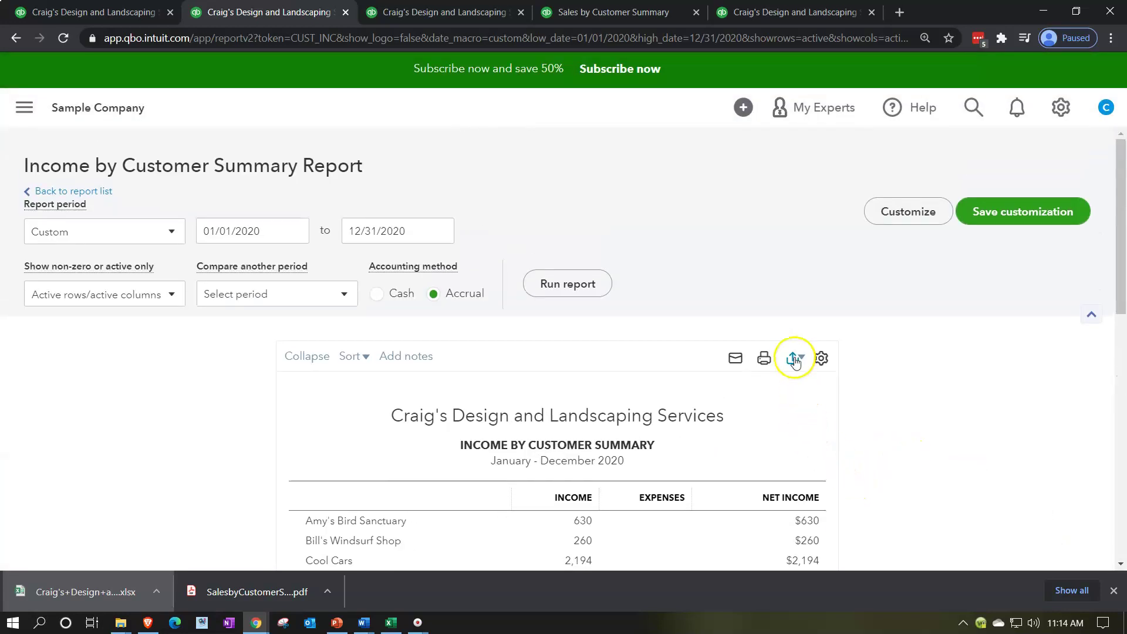
- Export the Income by Customer Summary report to PDF and save the file in portrait orientation
click(795, 359)
click(746, 410)
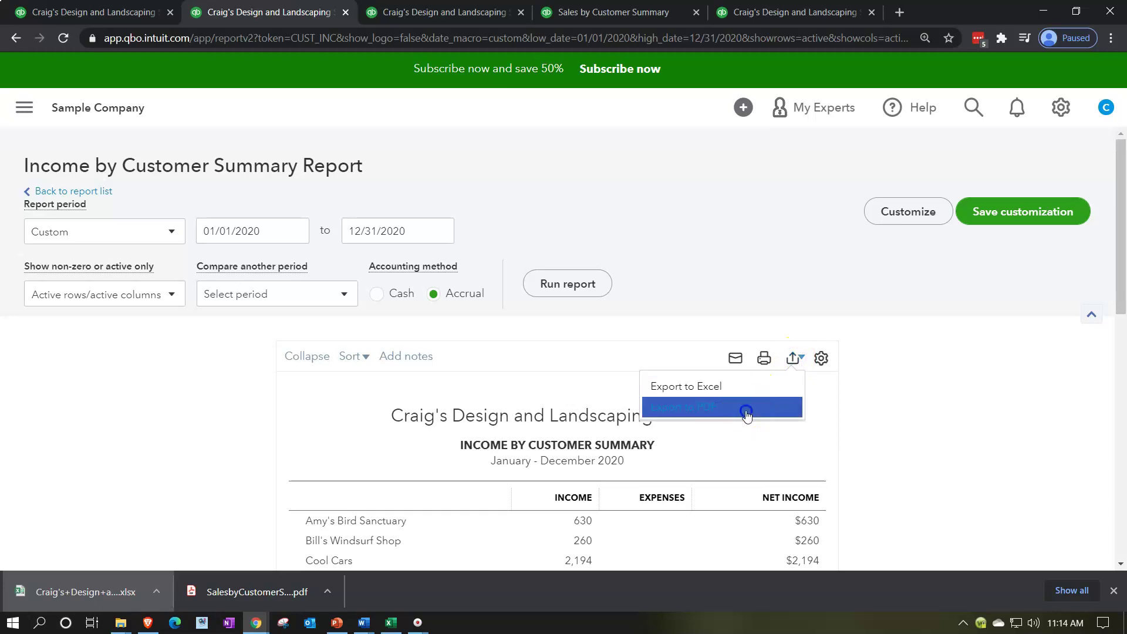
click(905, 495)
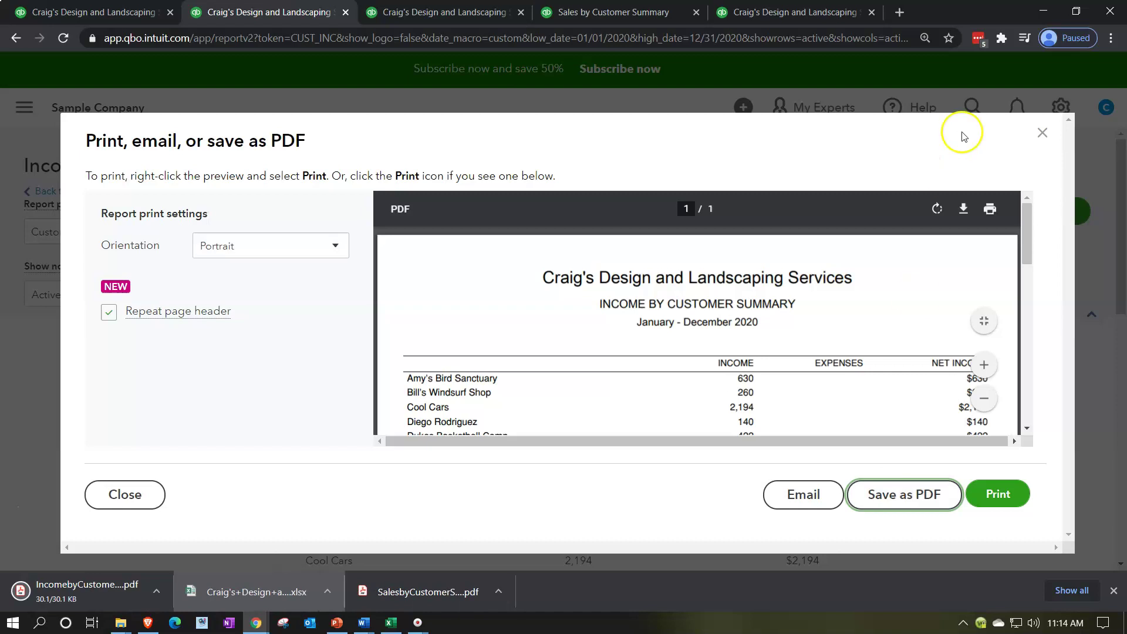
- Place the downloaded Income by Customer Summary PDF in the Financial Stmts folder inside Part One Navigation
click(1076, 13)
click(1044, 13)
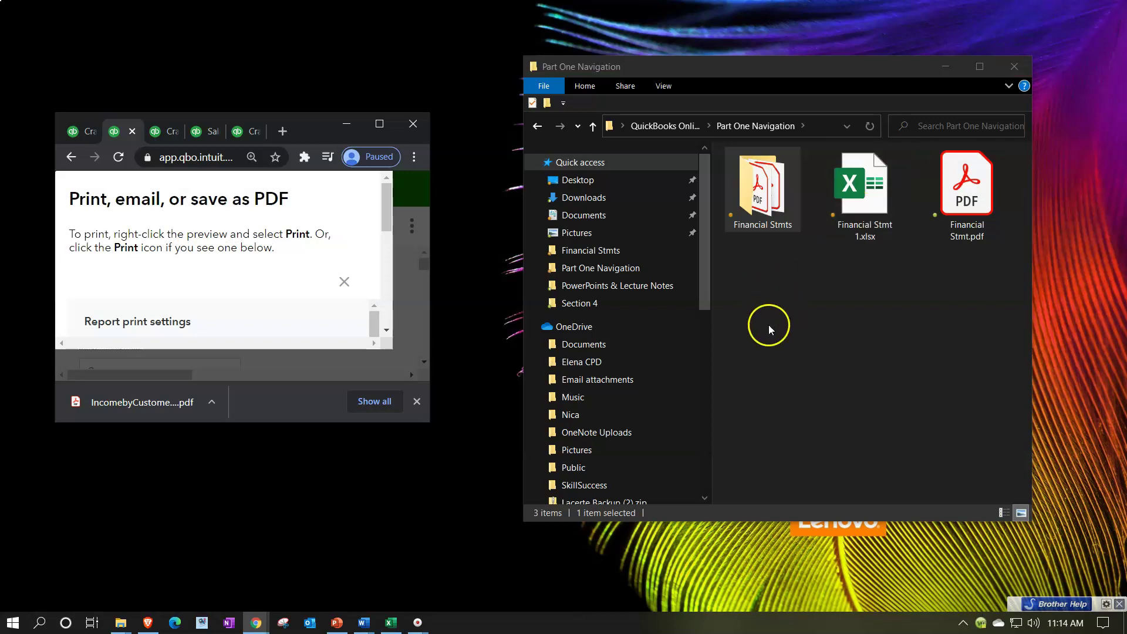
double_click(763, 205)
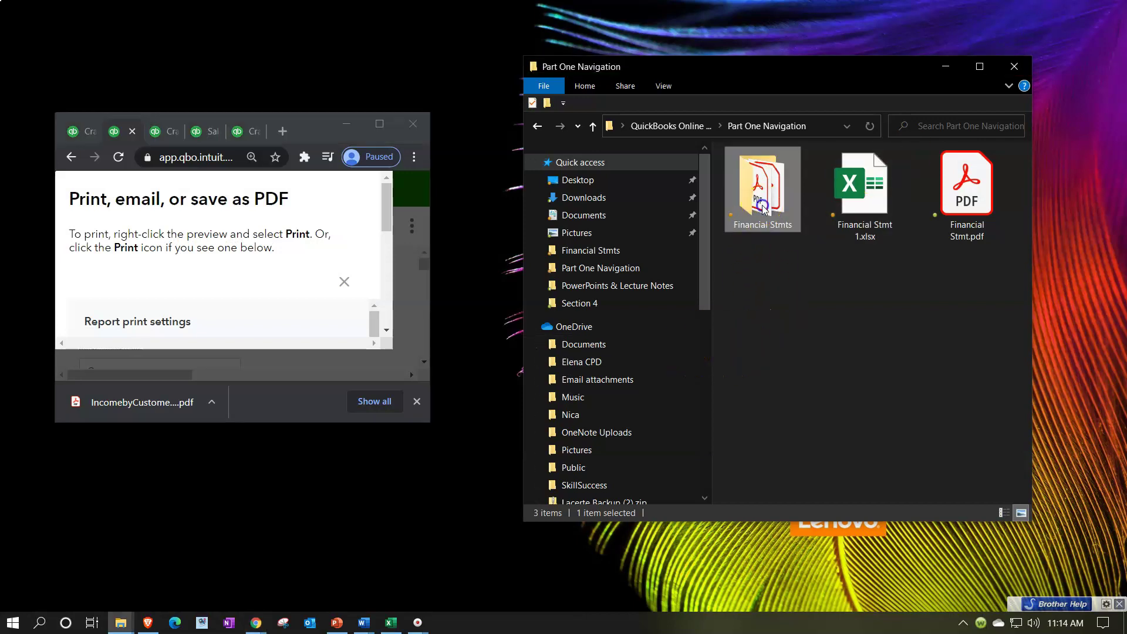
scroll(819, 351, down, 3)
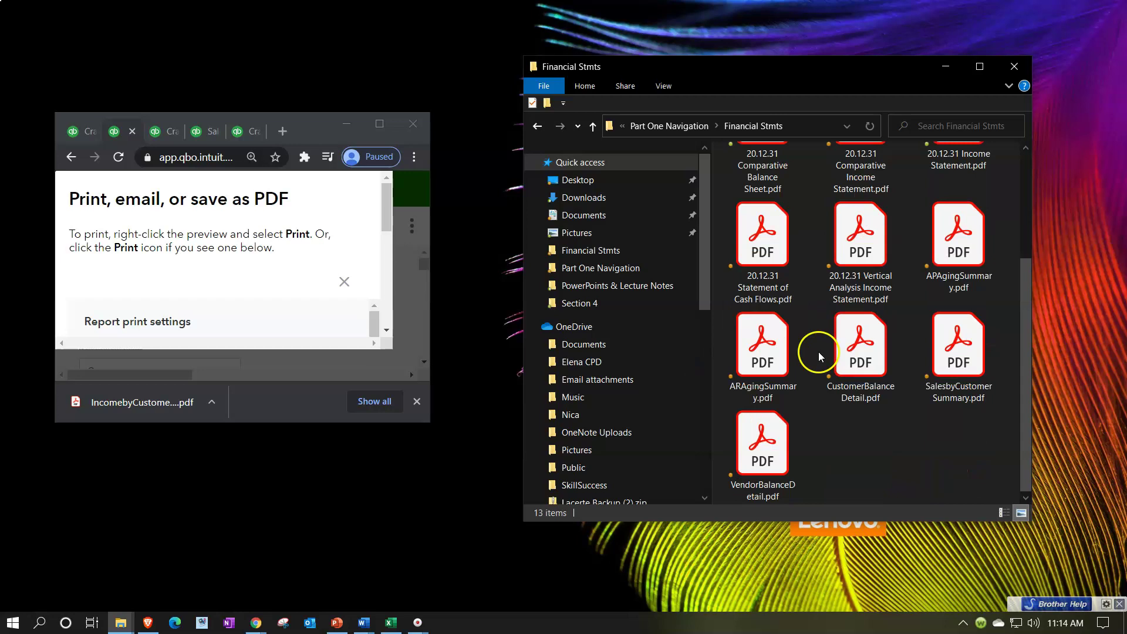
drag(151, 407, 889, 443)
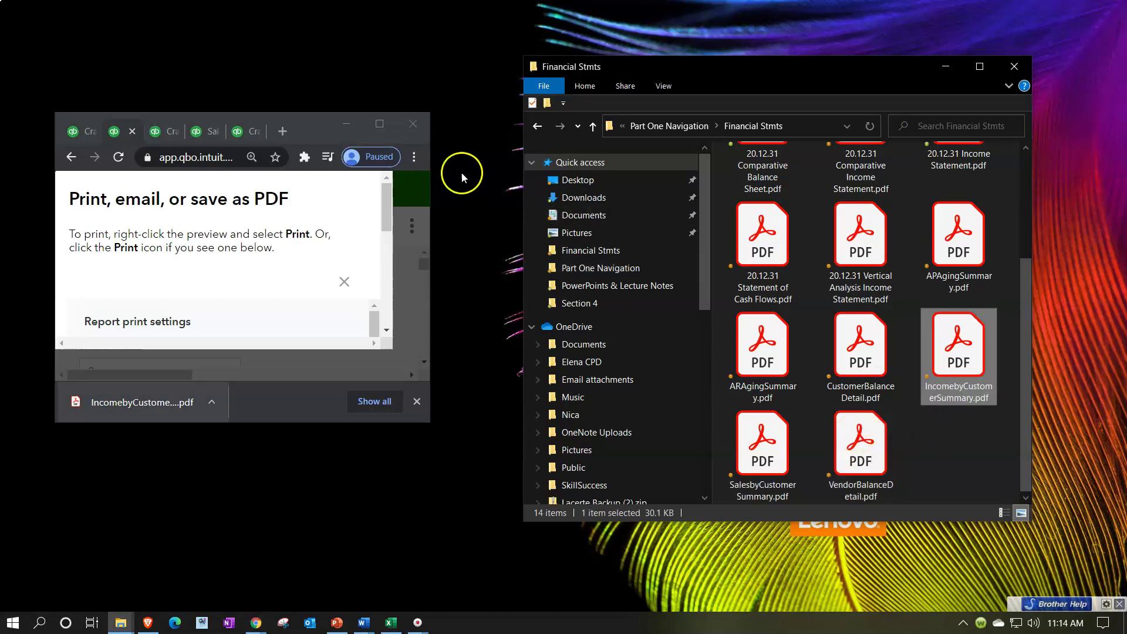
- Return to the browser, export the Income by Customer Summary report to Excel and open the downloaded workbook with editing enabled
click(380, 124)
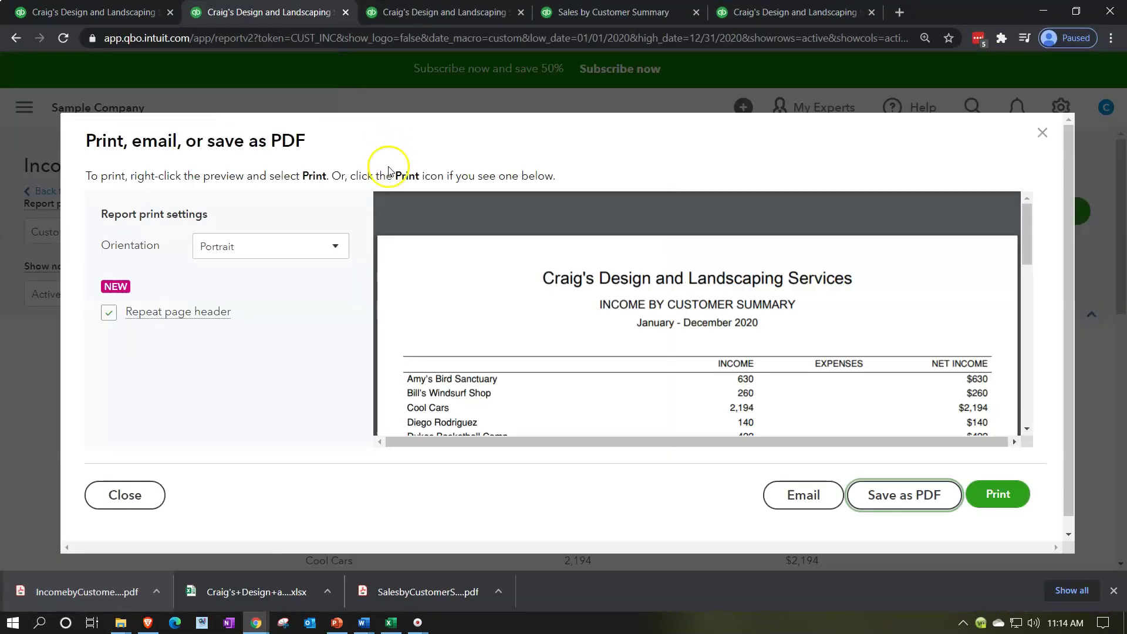
click(1043, 134)
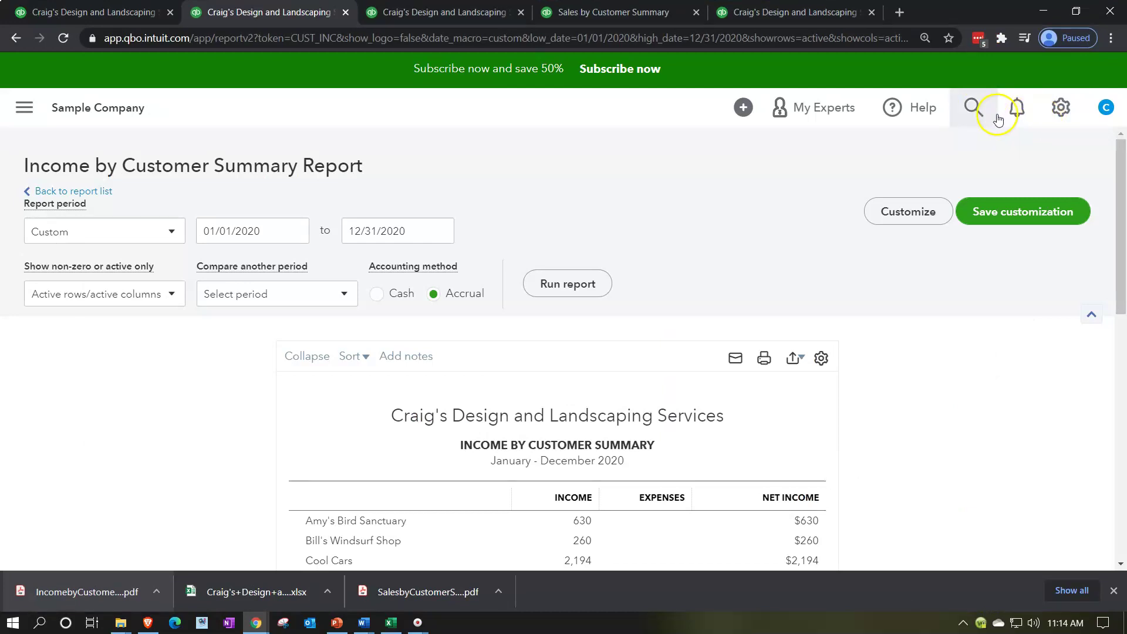
click(794, 358)
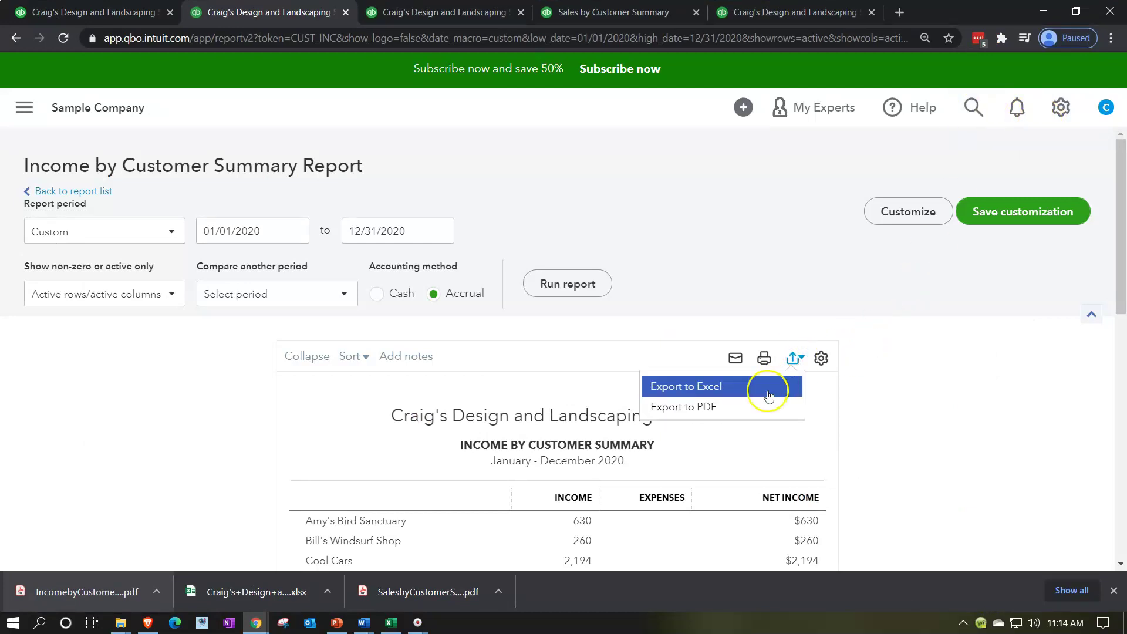
click(703, 391)
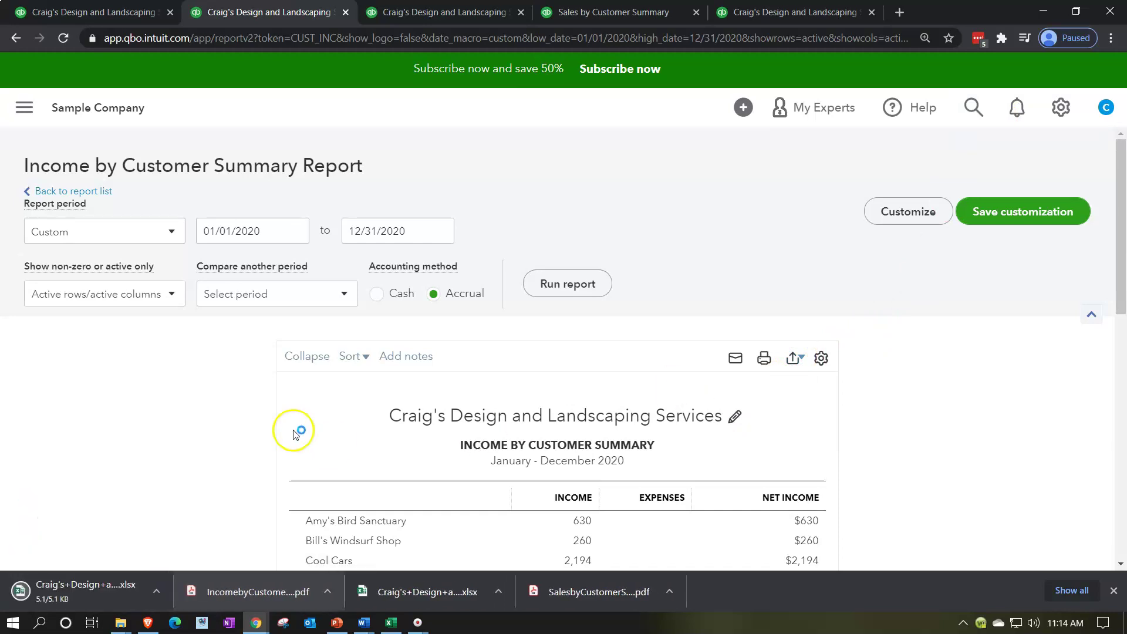
click(107, 595)
click(622, 65)
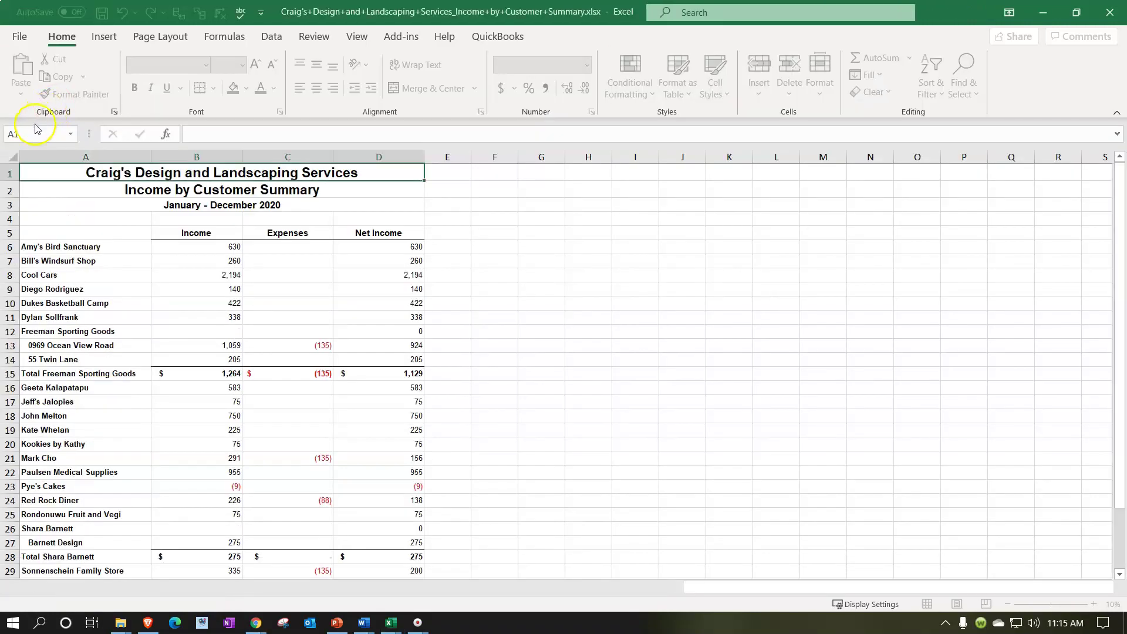
- Copy the entire Income by Customer Summary sheet and paste it at cell A1 of a new last worksheet in Financial Stmt 1.xlsx
click(13, 155)
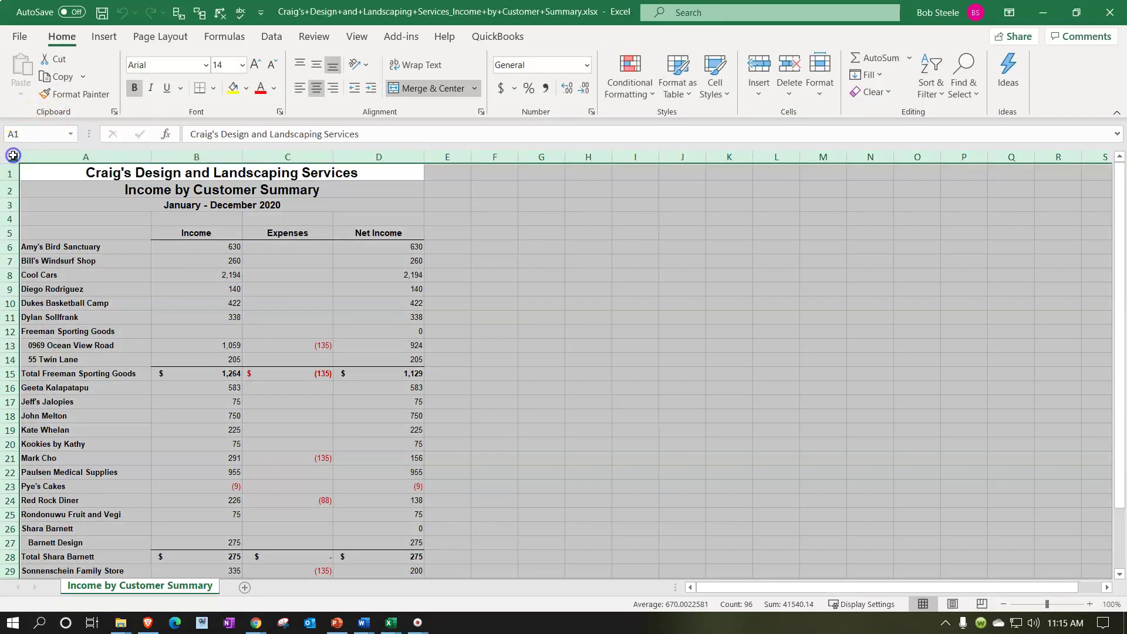
right_click(619, 318)
click(639, 349)
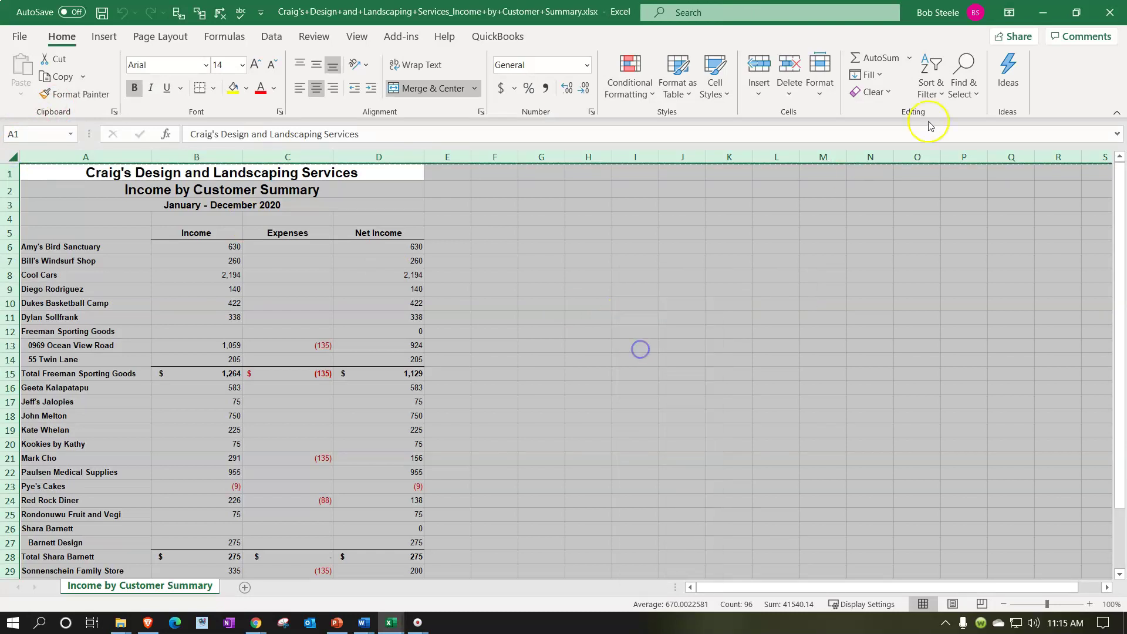
click(1030, 18)
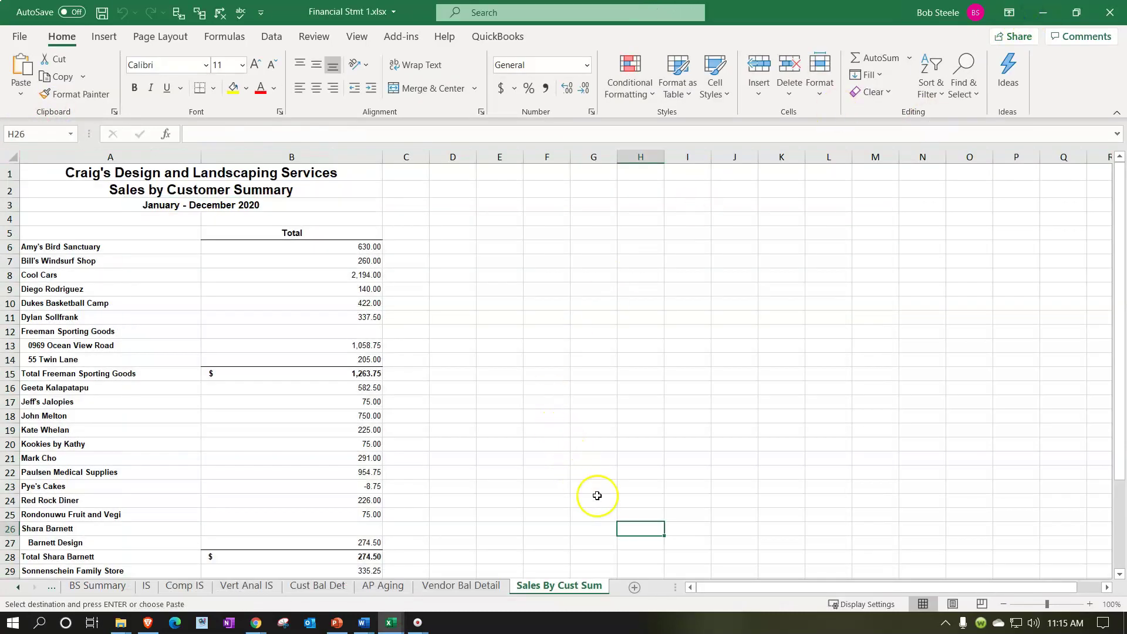
click(635, 588)
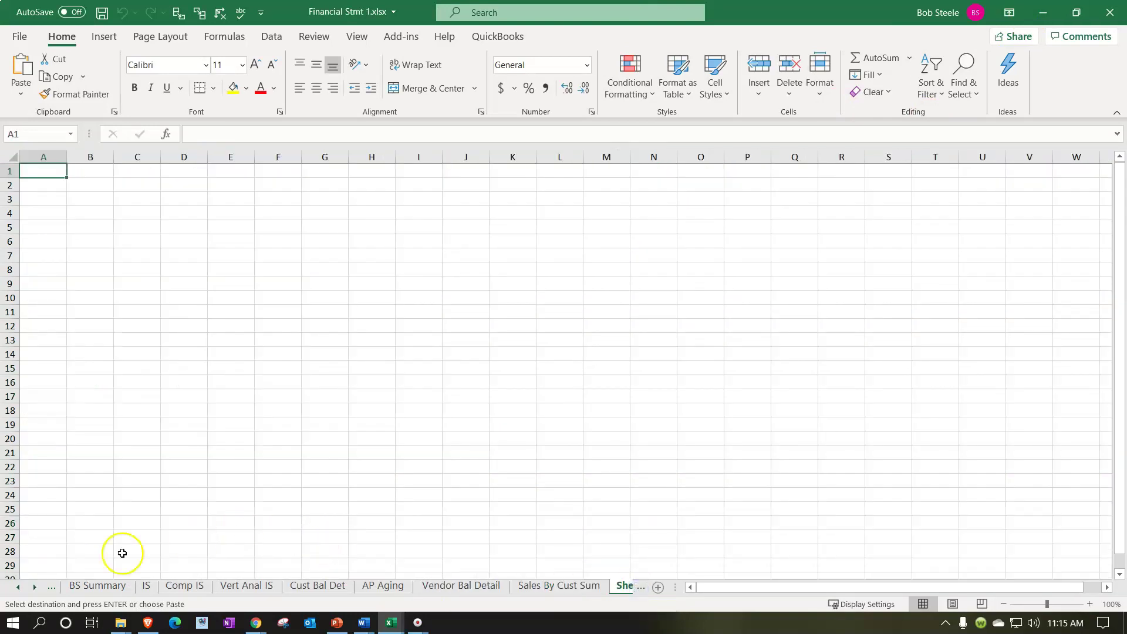
click(35, 589)
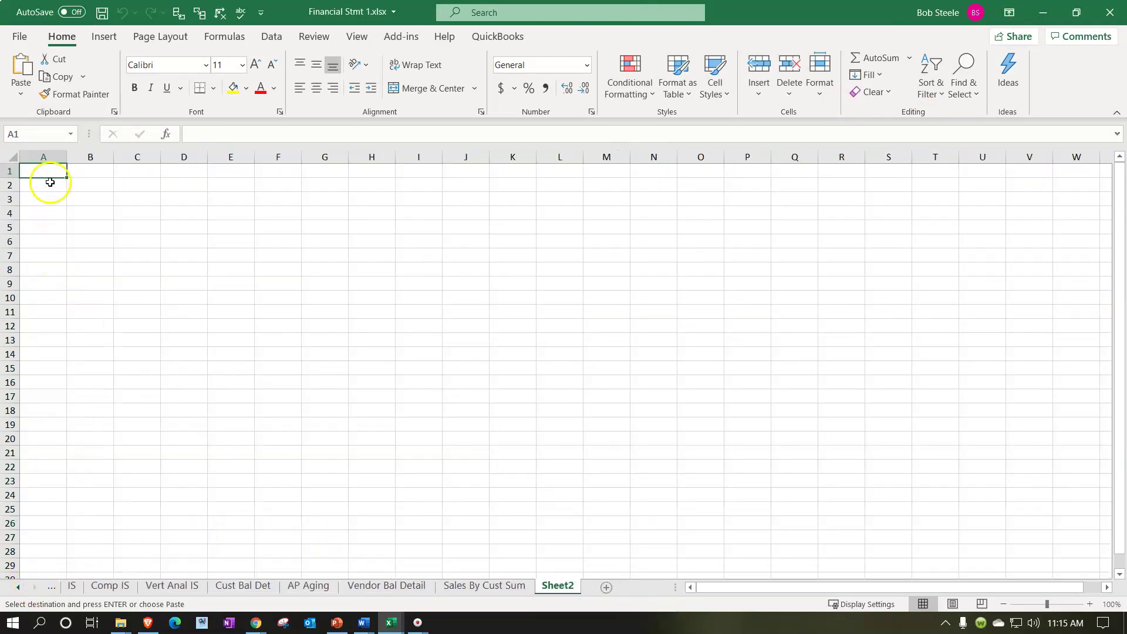
key(ctrl+v)
click(299, 346)
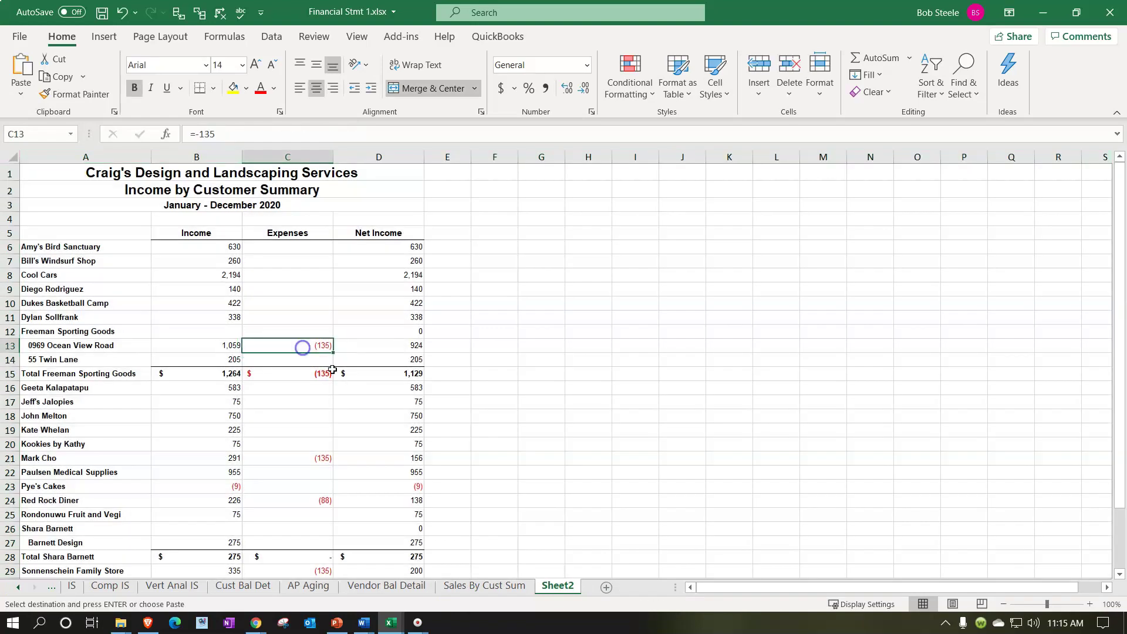
- Rename the new worksheet IS Cust Summary and save the workbook
double_click(568, 587)
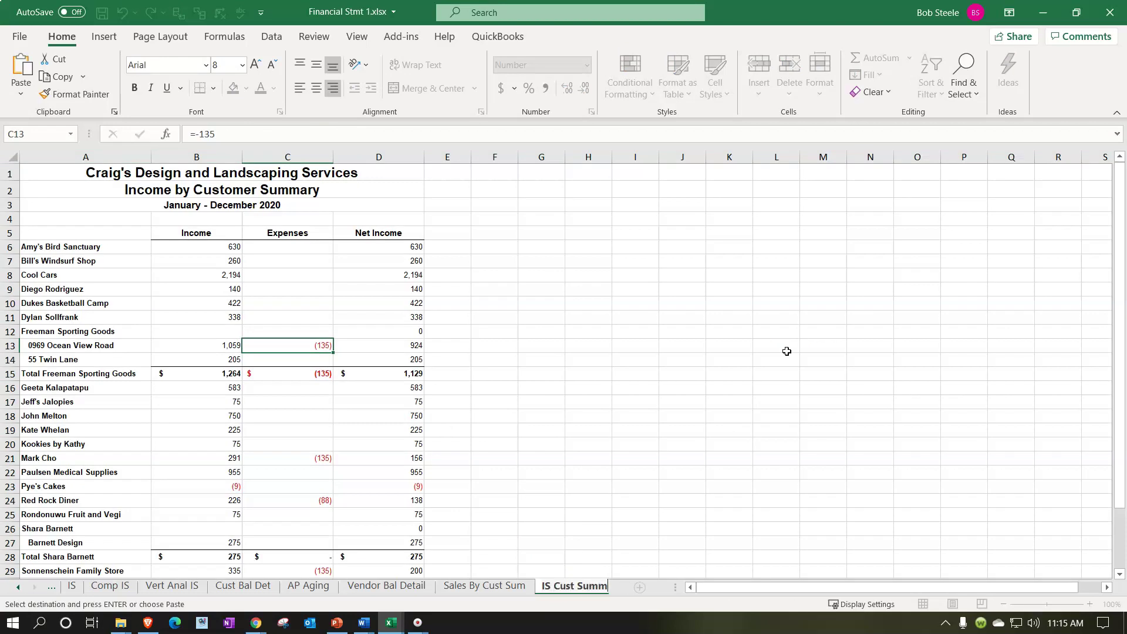
text(IS Cust Summary)
click(668, 387)
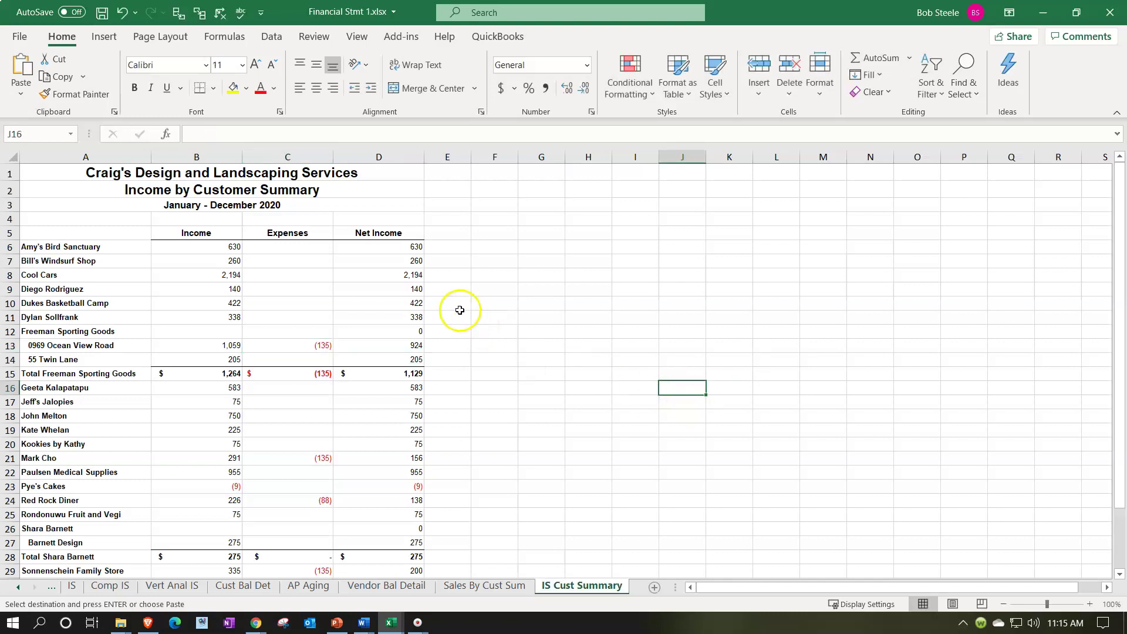
click(101, 13)
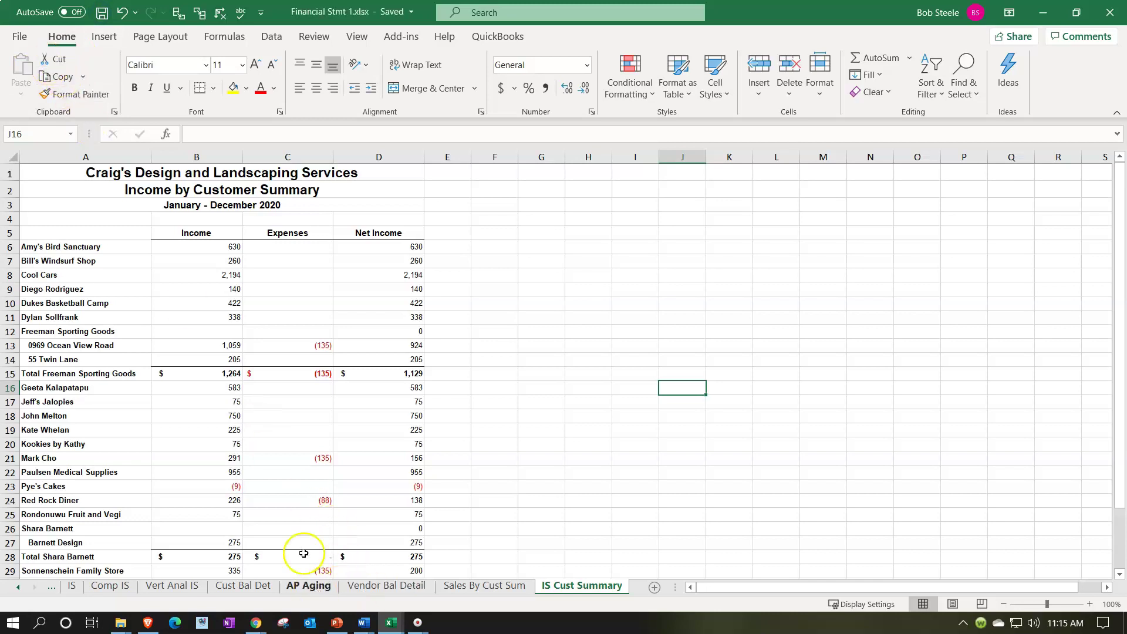
- Open the print settings and set the print range to the entire workbook
click(19, 37)
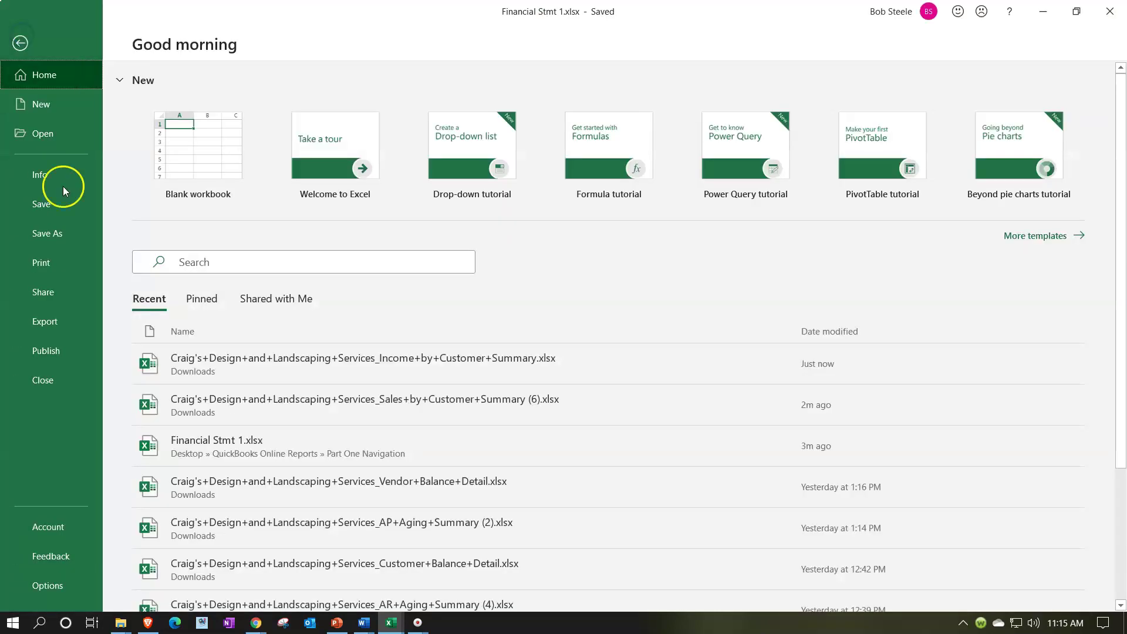
click(68, 263)
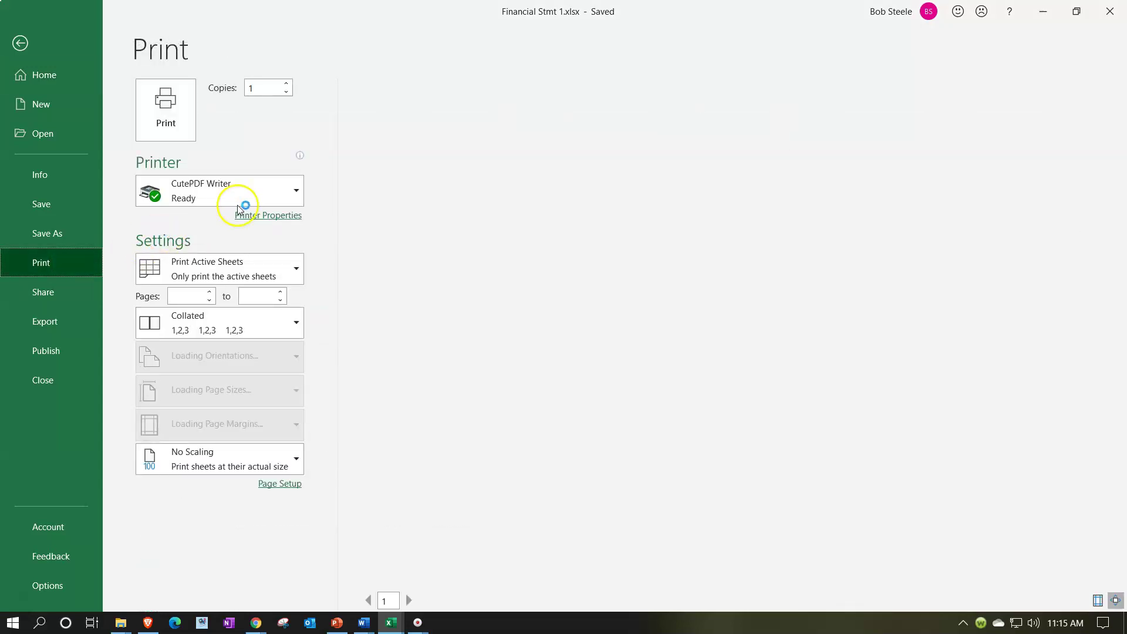
click(295, 267)
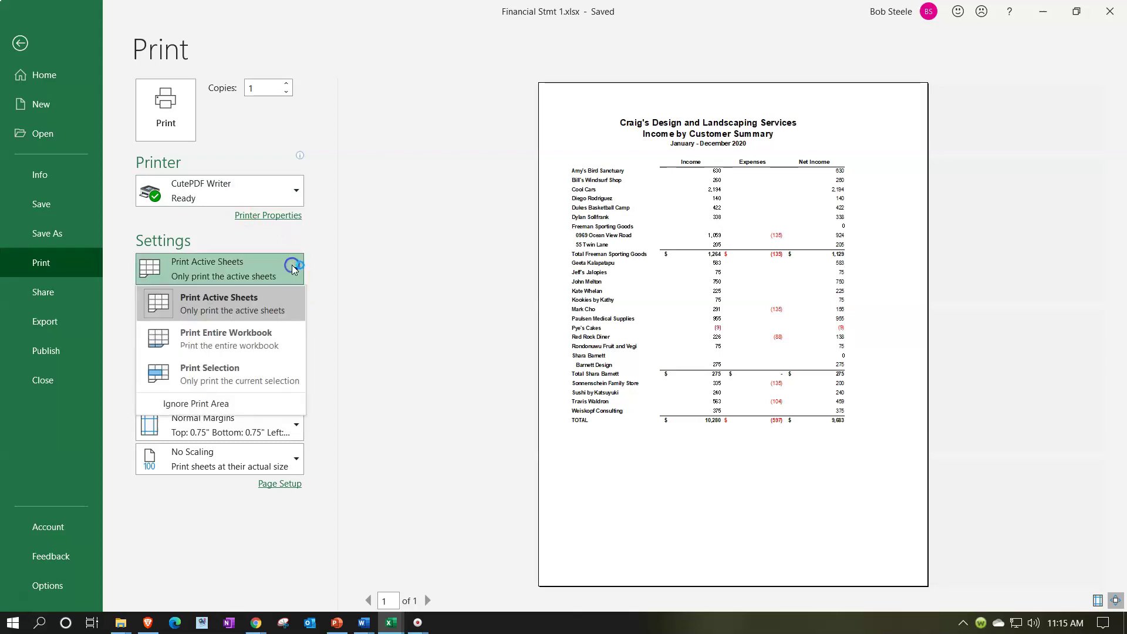
click(253, 330)
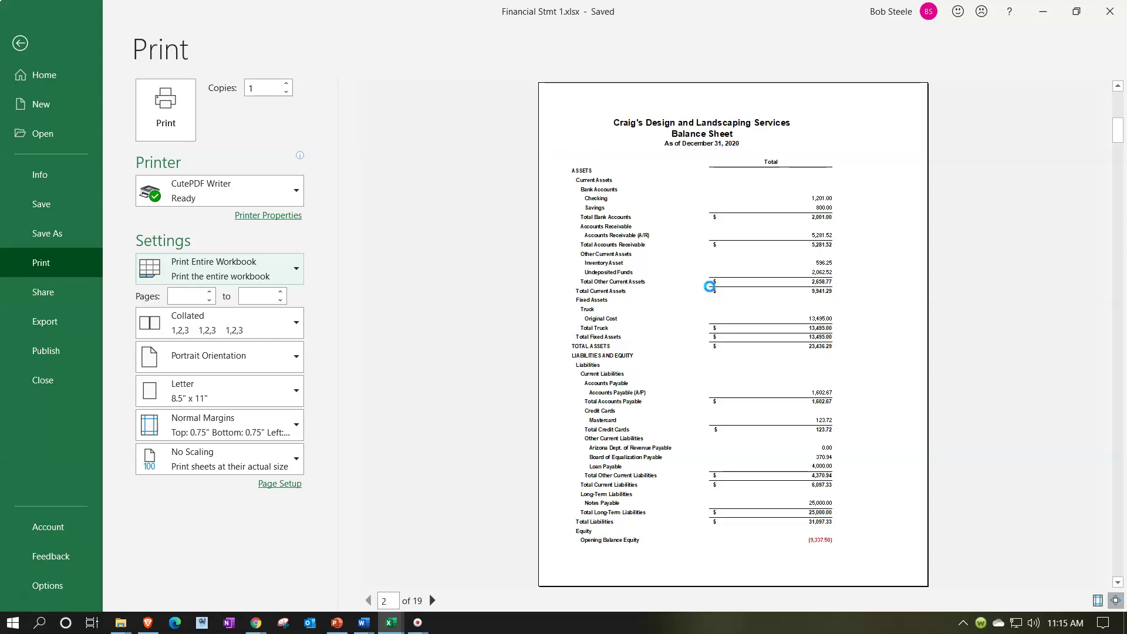
- Page through the print preview of the whole workbook to check the layout of every report
scroll(710, 286, down, 1)
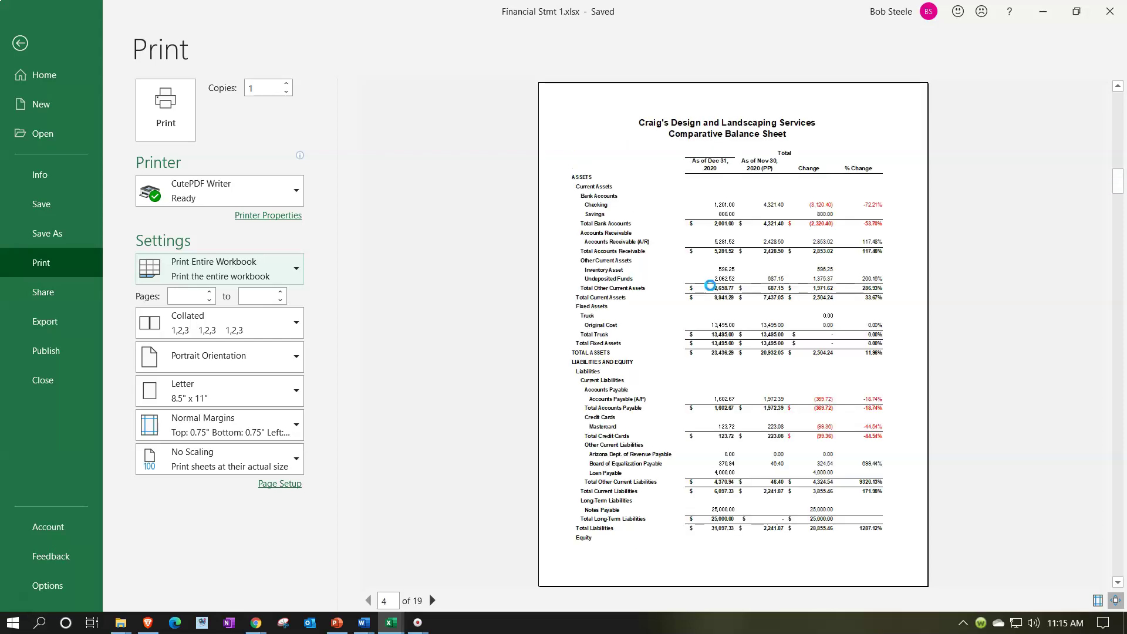
scroll(710, 290, down, 1)
scroll(712, 290, down, 1)
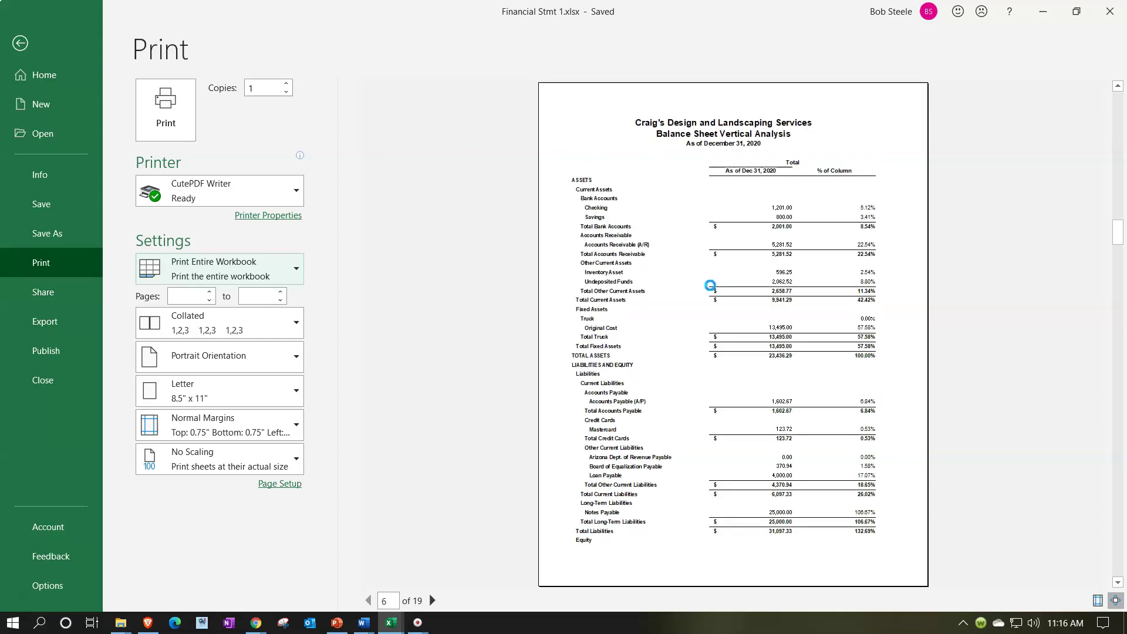
scroll(712, 290, down, 1)
scroll(710, 285, down, 1)
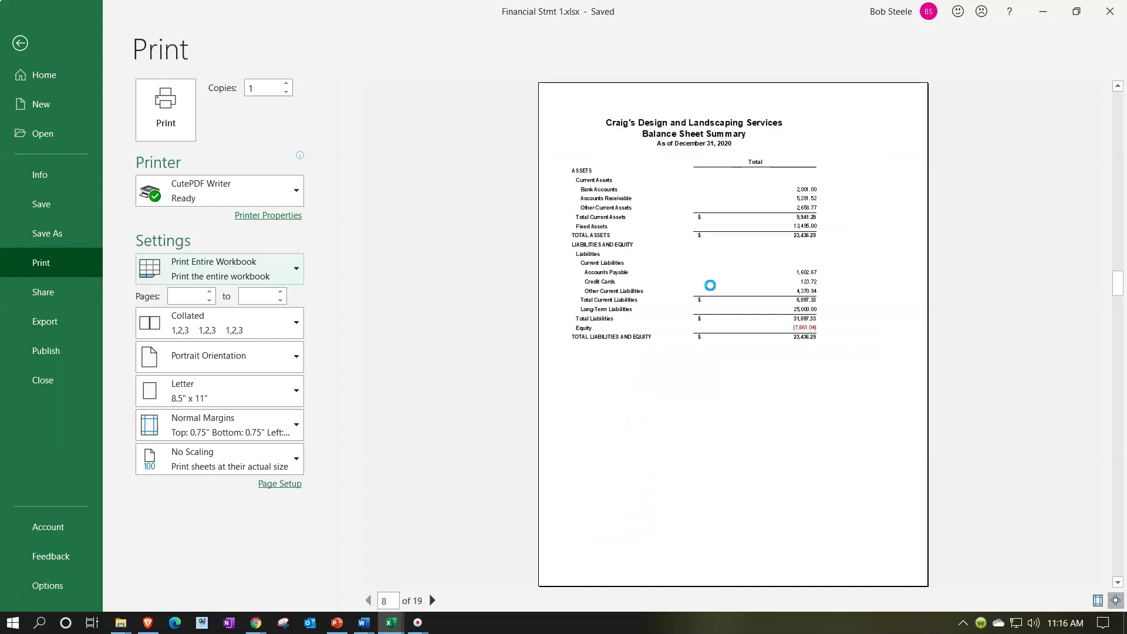
scroll(710, 285, down, 1)
scroll(710, 286, down, 1)
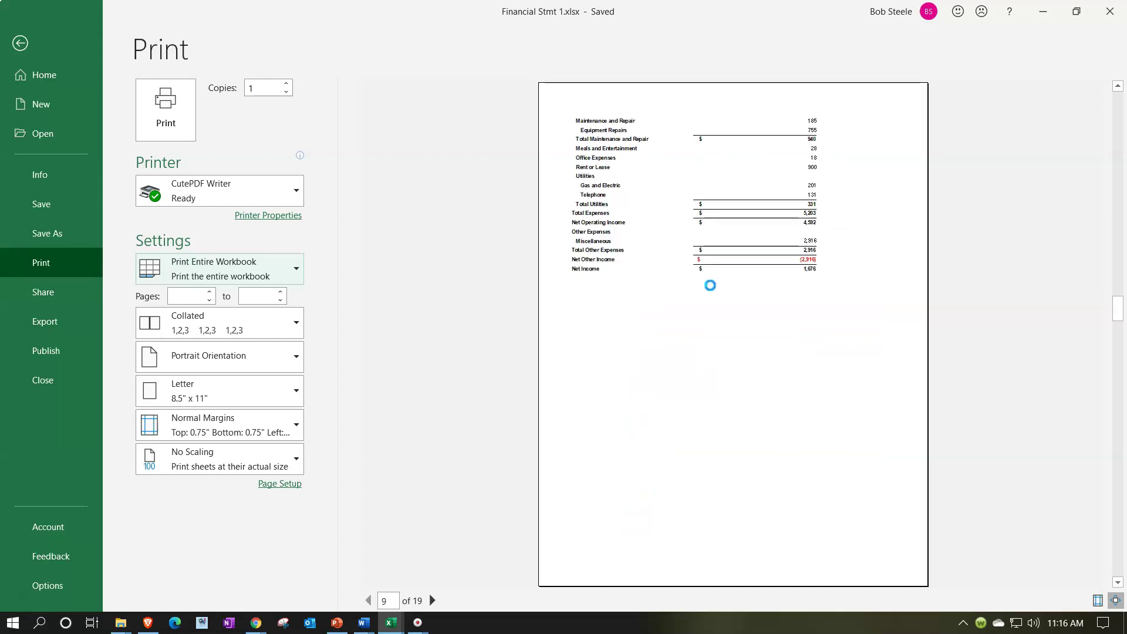
scroll(710, 285, down, 1)
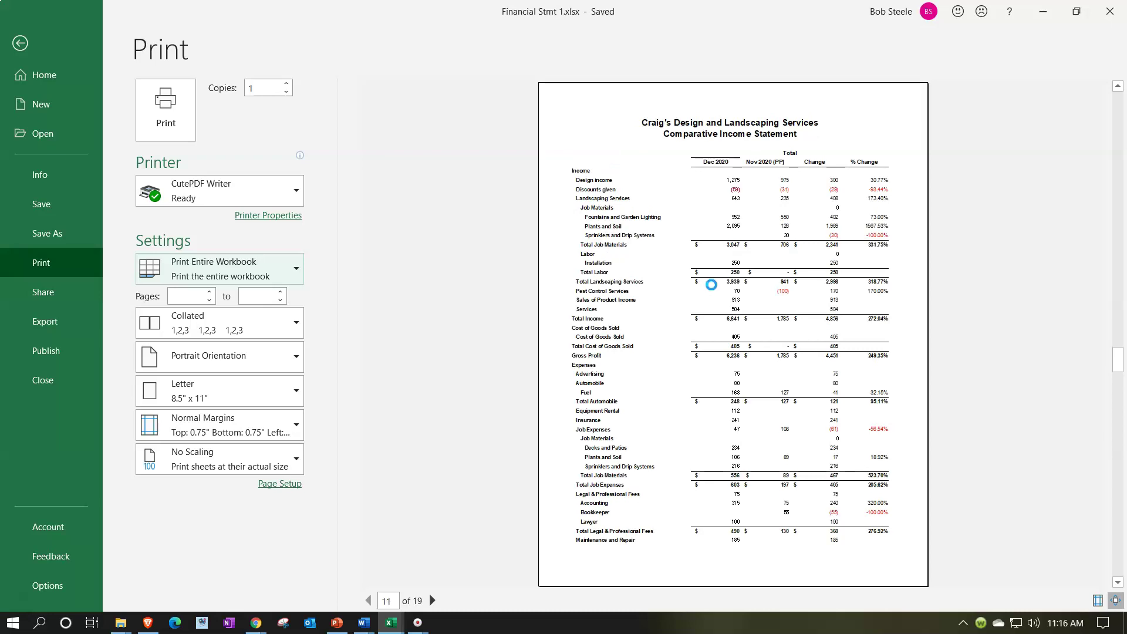
scroll(711, 285, down, 1)
scroll(712, 288, down, 1)
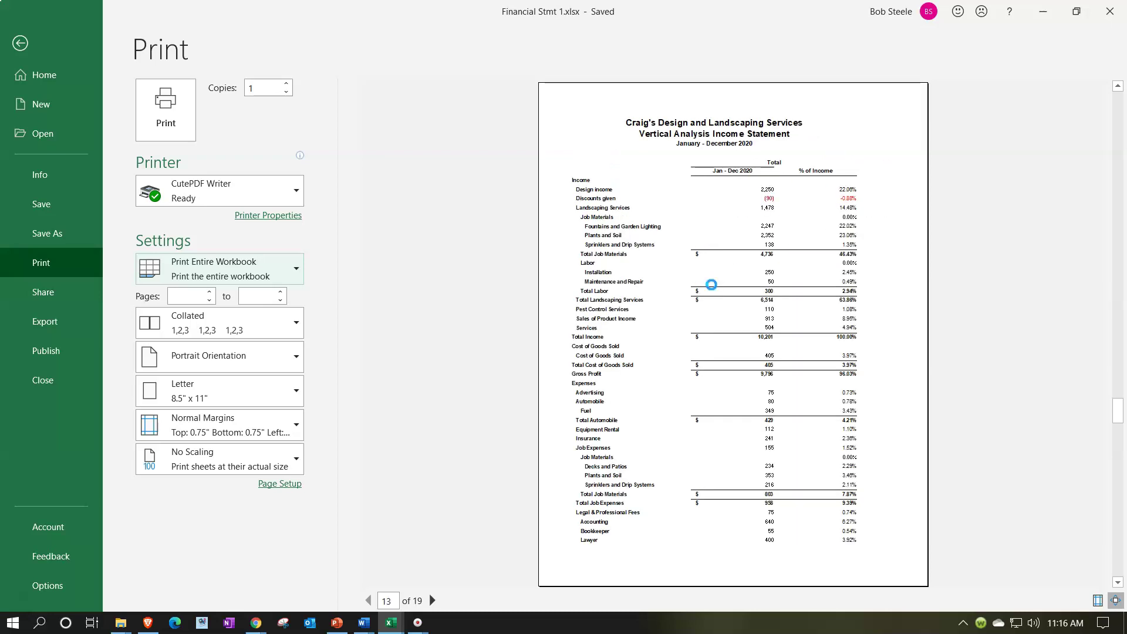
scroll(711, 285, down, 1)
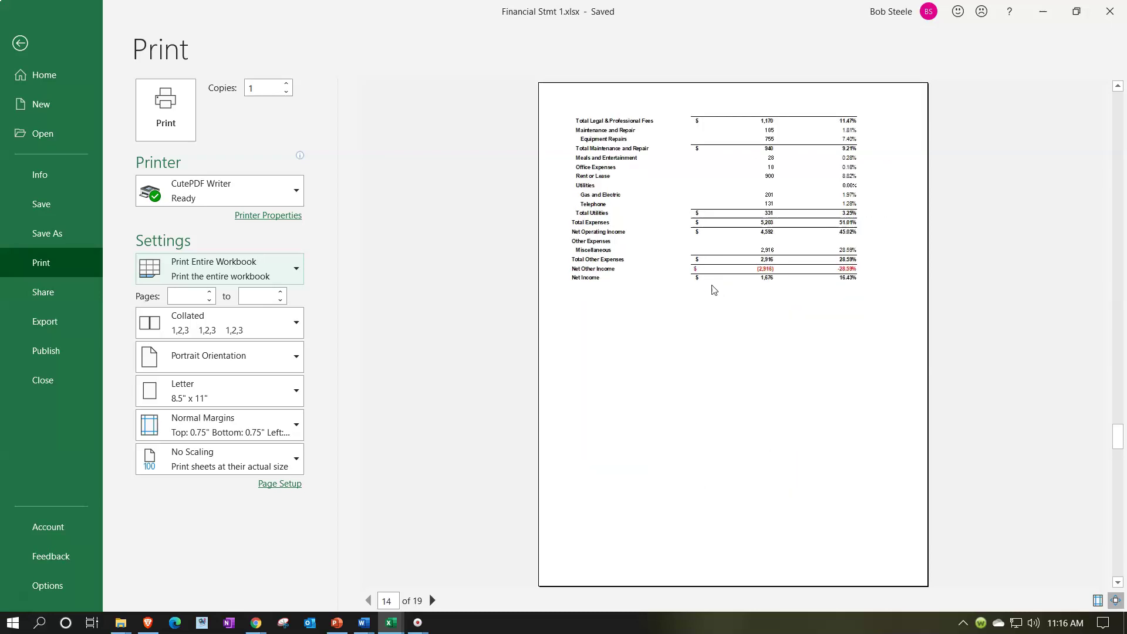
scroll(712, 288, down, 1)
scroll(711, 285, down, 1)
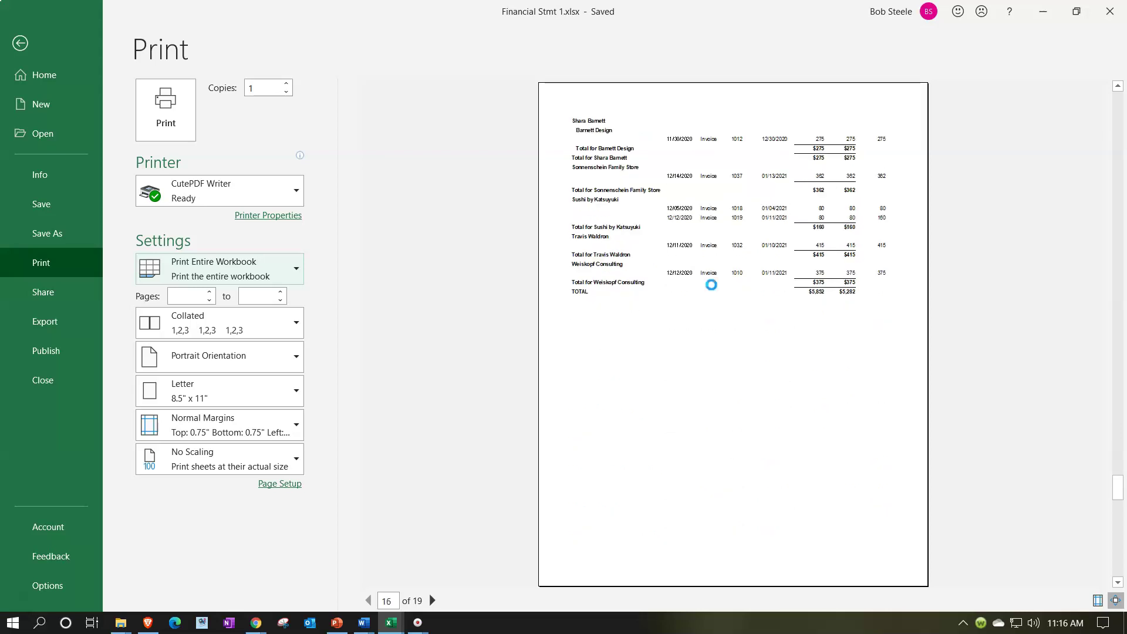
scroll(711, 284, down, 1)
scroll(712, 288, down, 1)
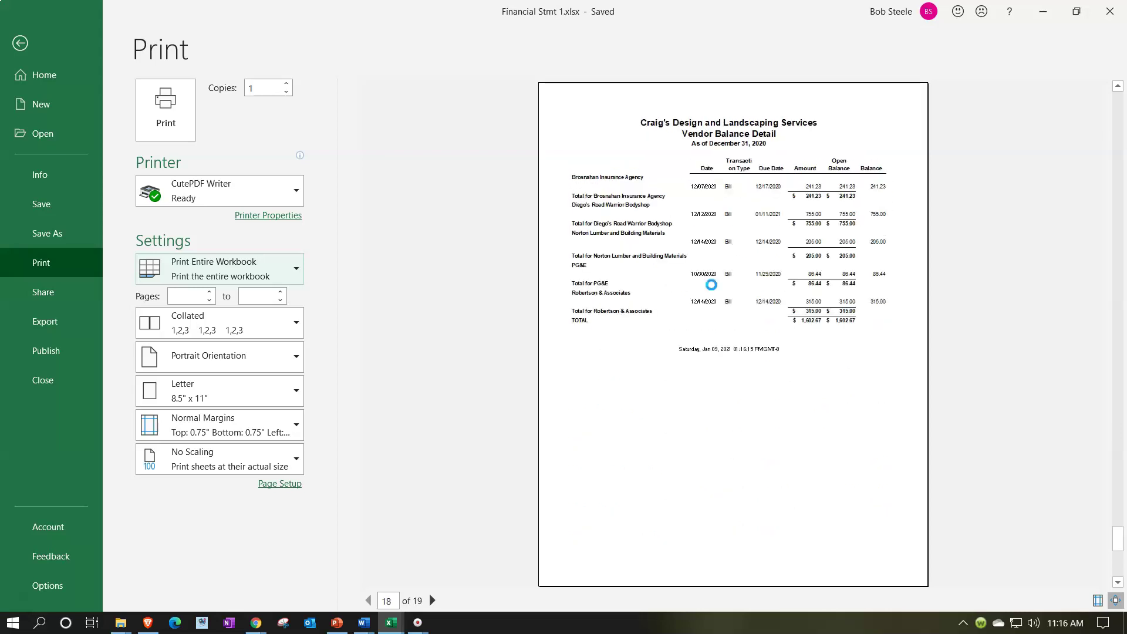
scroll(711, 285, down, 1)
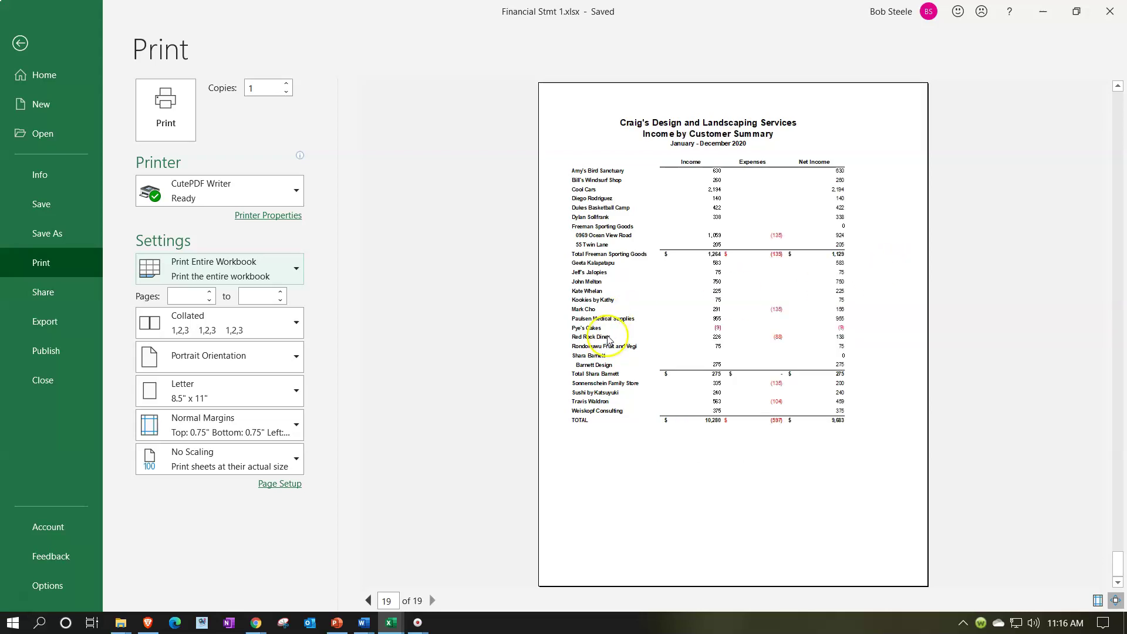
- Print the workbook to PDF, replacing the existing Financial Stmt.pdf in the Part One Navigation folder
click(164, 111)
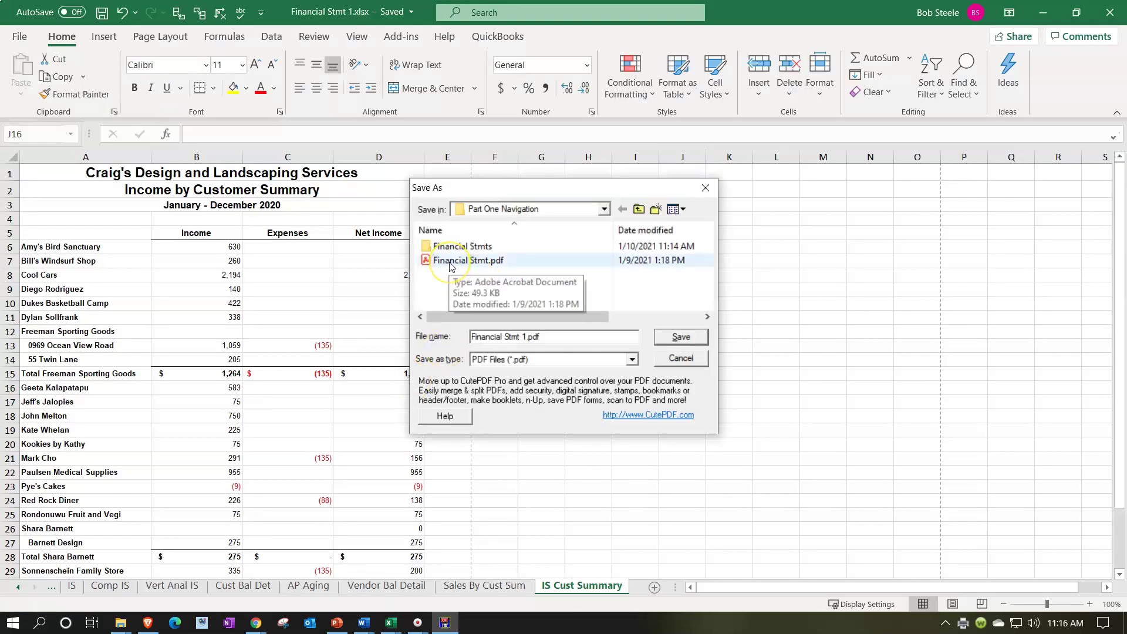
double_click(493, 261)
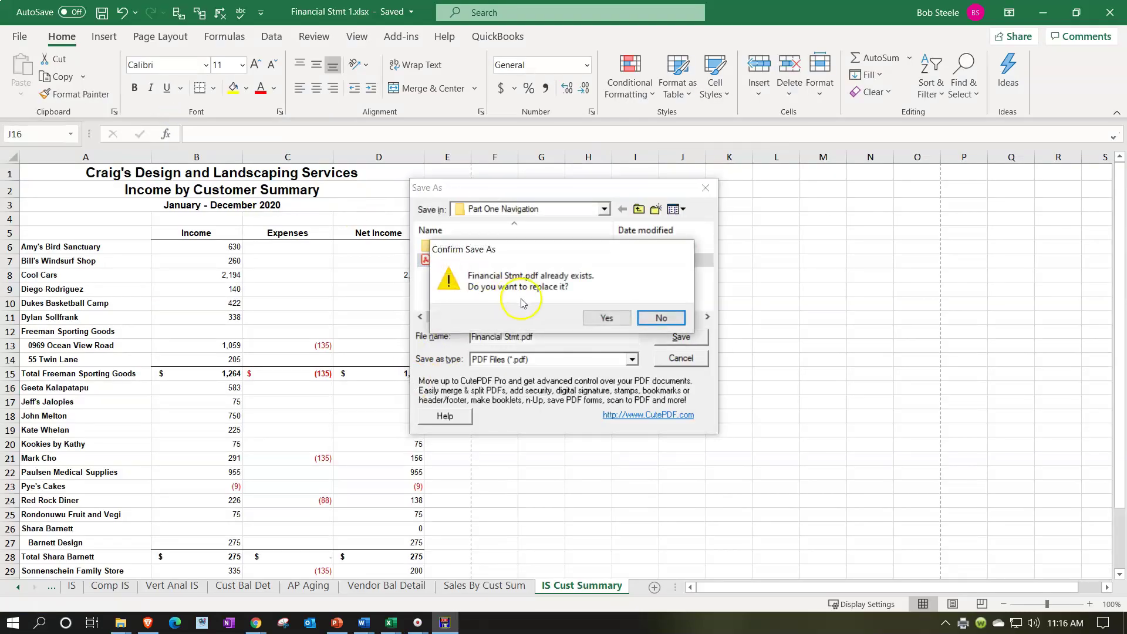
click(594, 325)
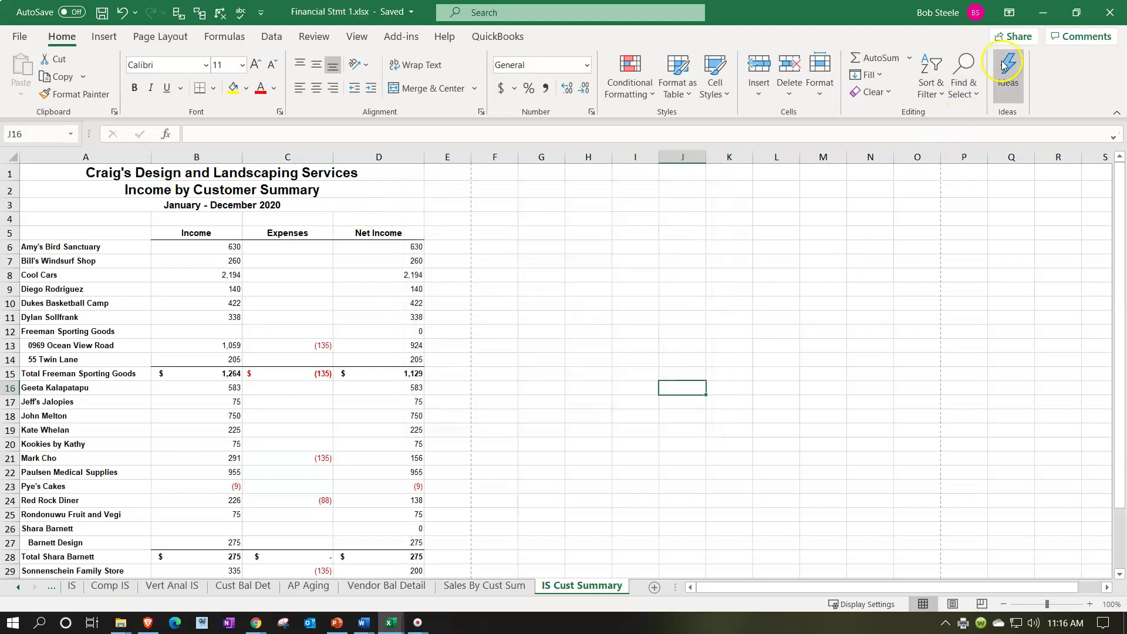
- Minimize the open windows, go to the Part One Navigation folder in File Explorer and open Financial Stmt.pdf
click(1043, 12)
click(1037, 15)
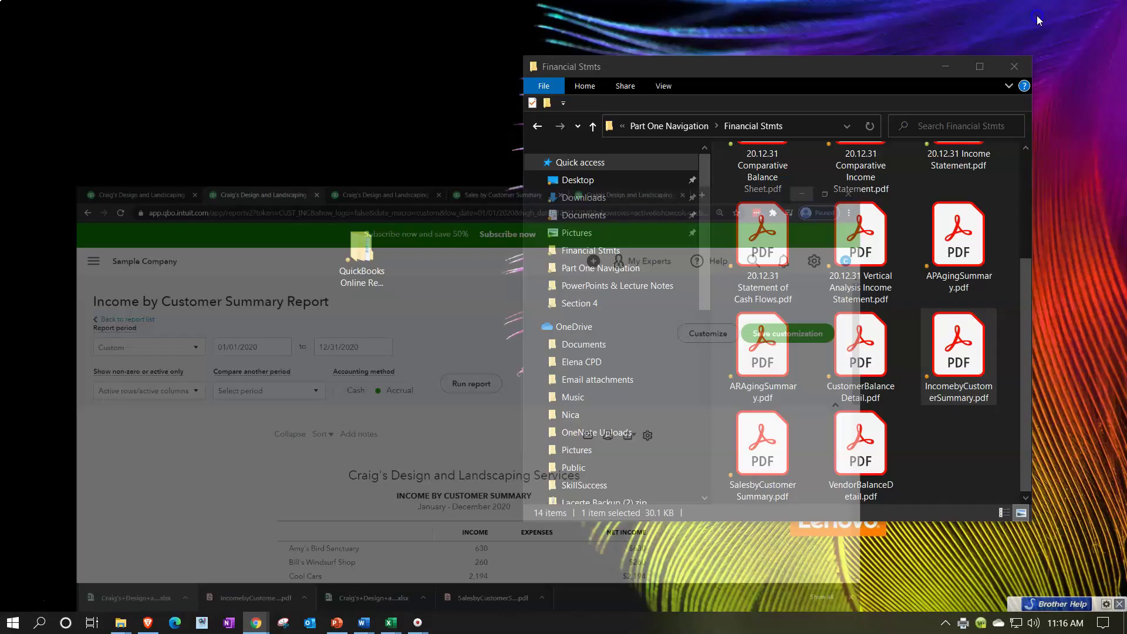
scroll(880, 231, up, 3)
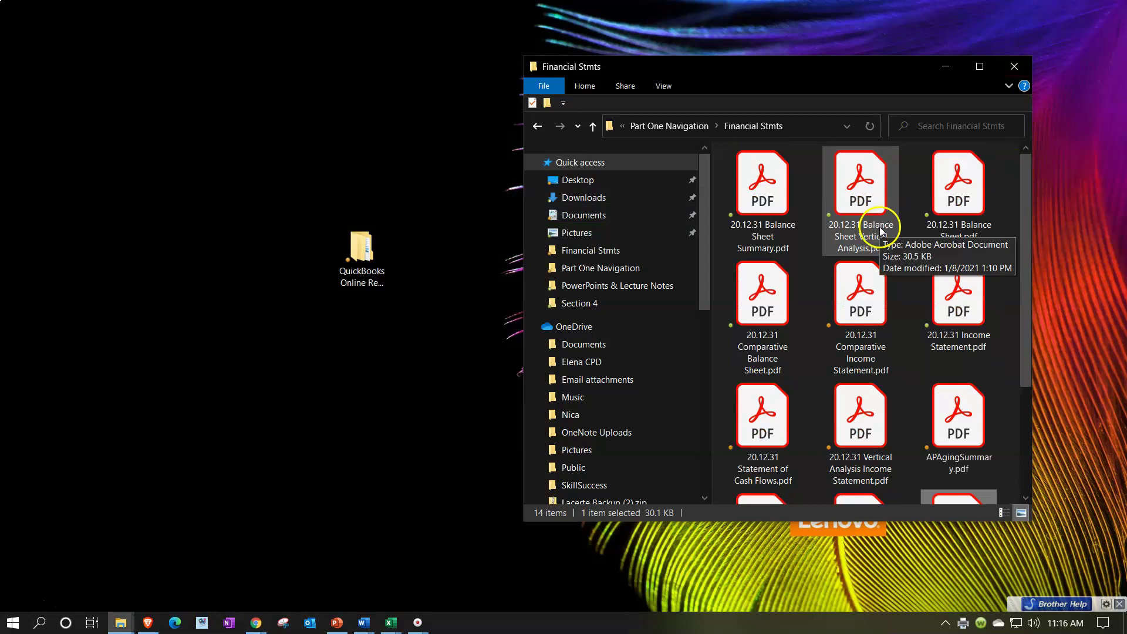
click(685, 124)
double_click(954, 216)
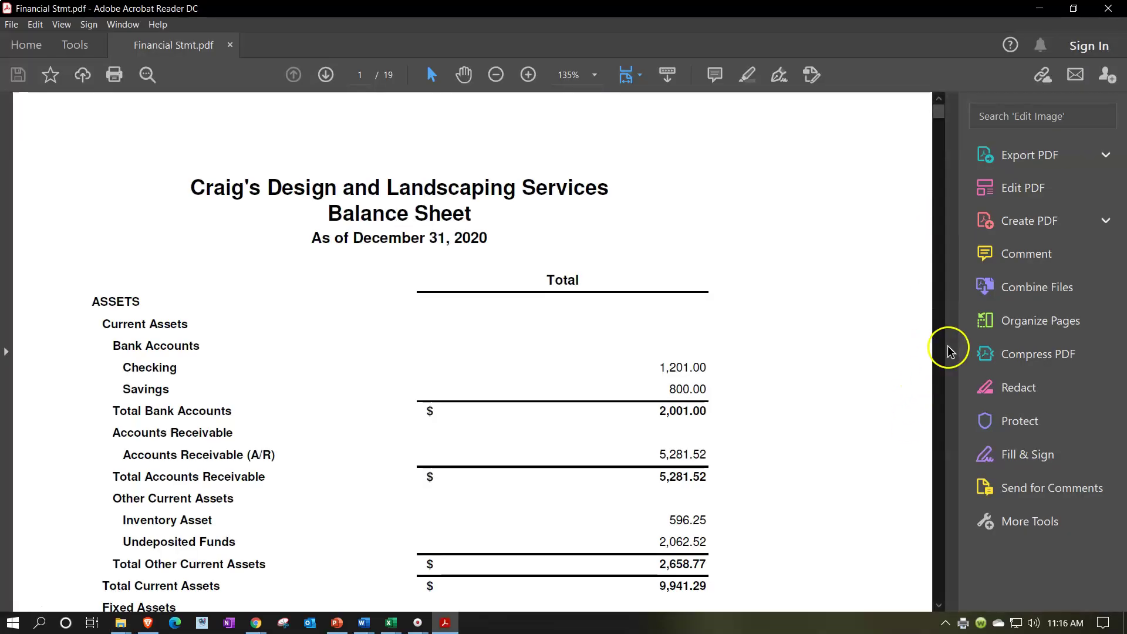
- Collapse the tools pane and examine the balance sheet reports in the opening pages of Financial Stmt.pdf
click(950, 352)
scroll(898, 372, down, 10)
scroll(896, 372, down, 20)
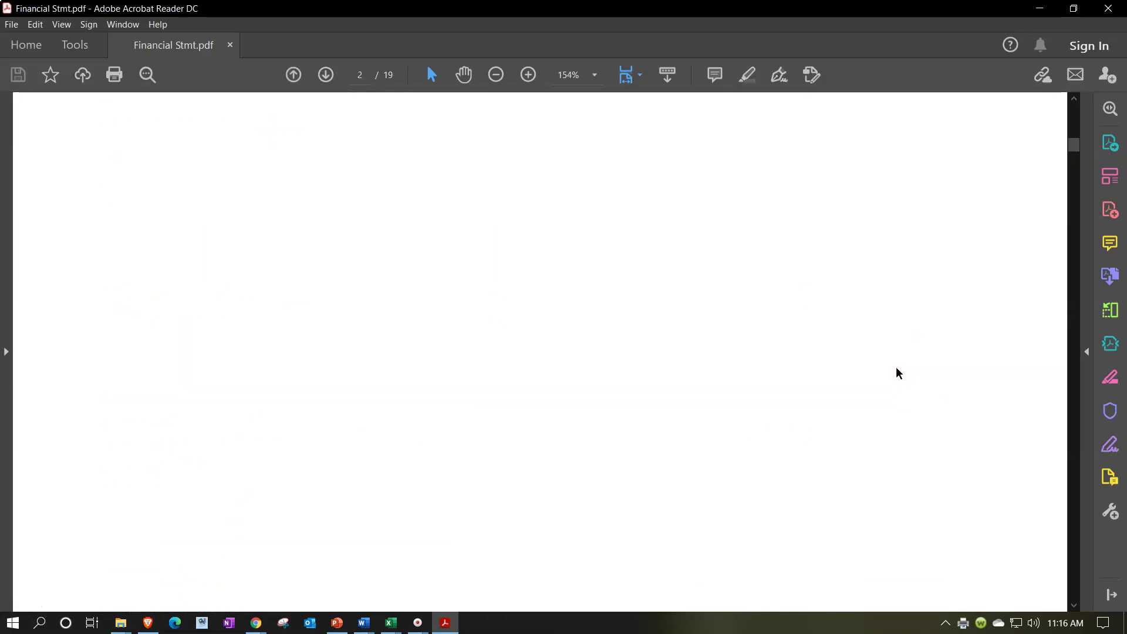
scroll(897, 372, down, 20)
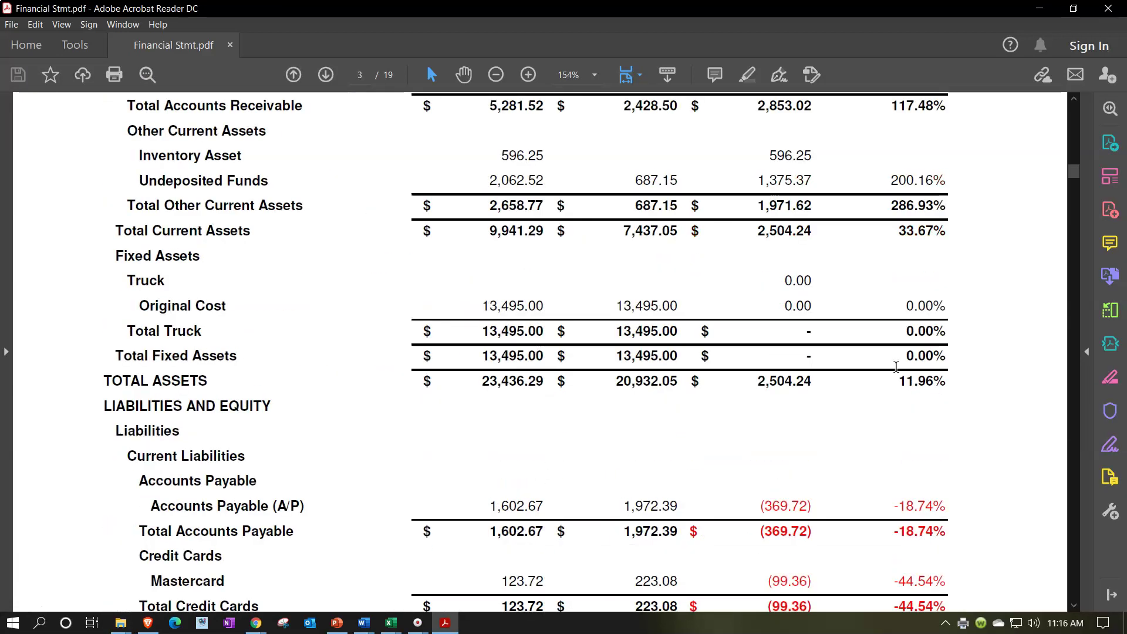
scroll(897, 373, down, 20)
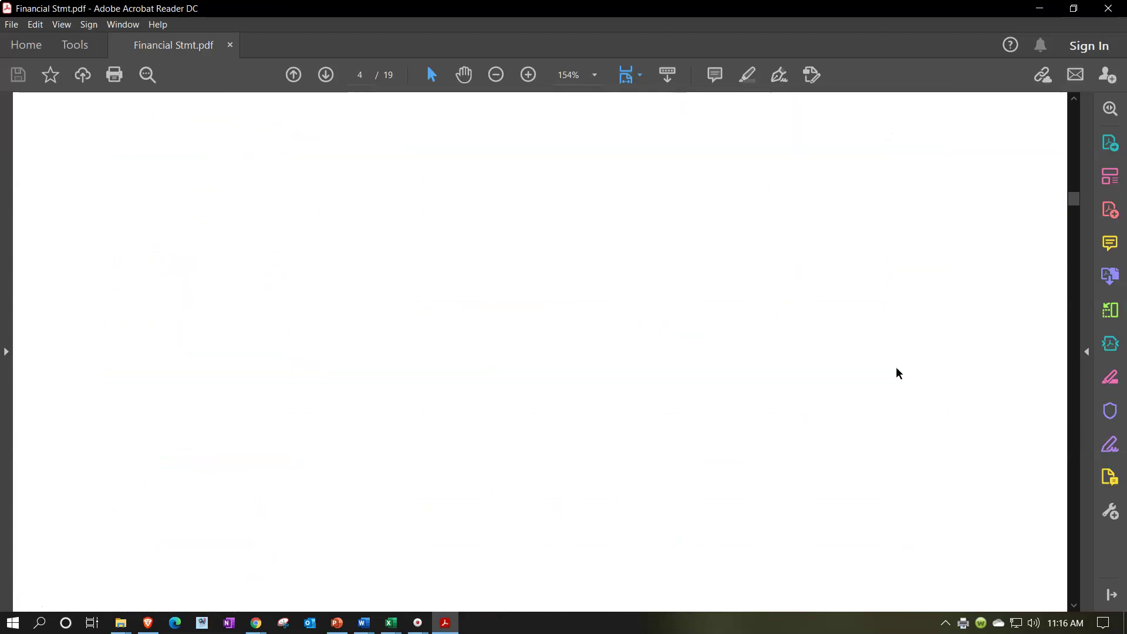
scroll(897, 372, down, 20)
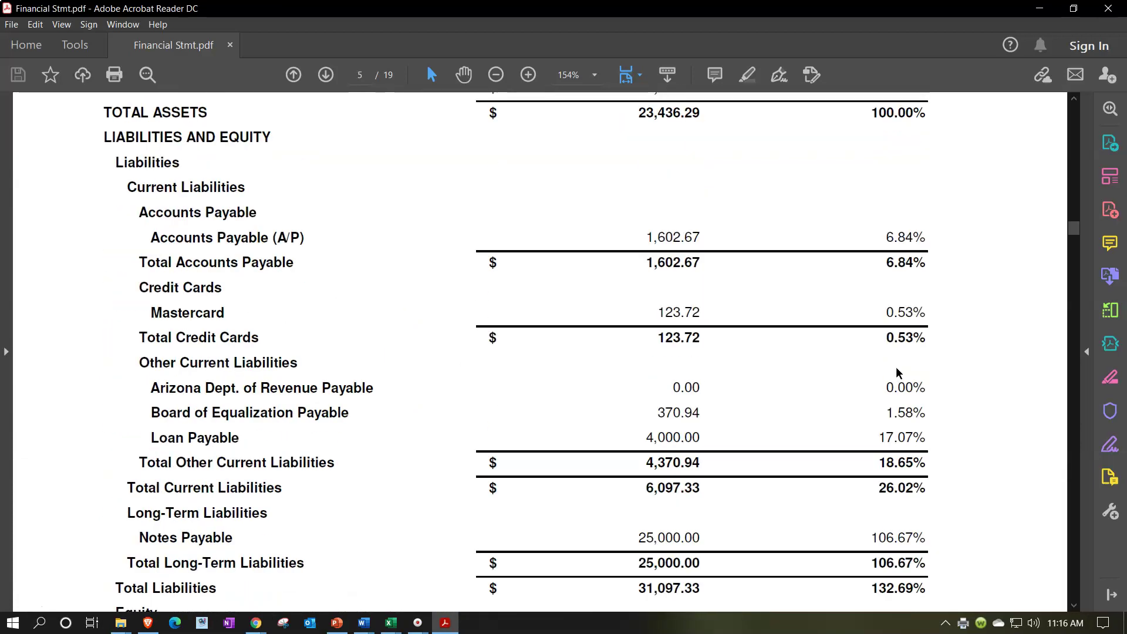
scroll(897, 372, down, 20)
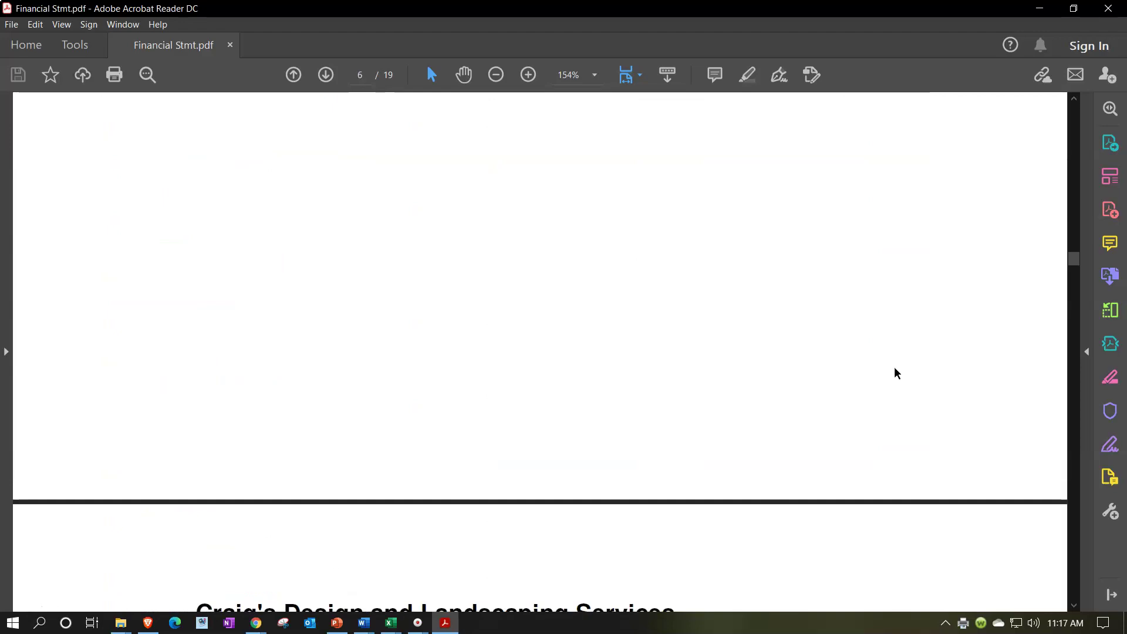
scroll(897, 372, down, 20)
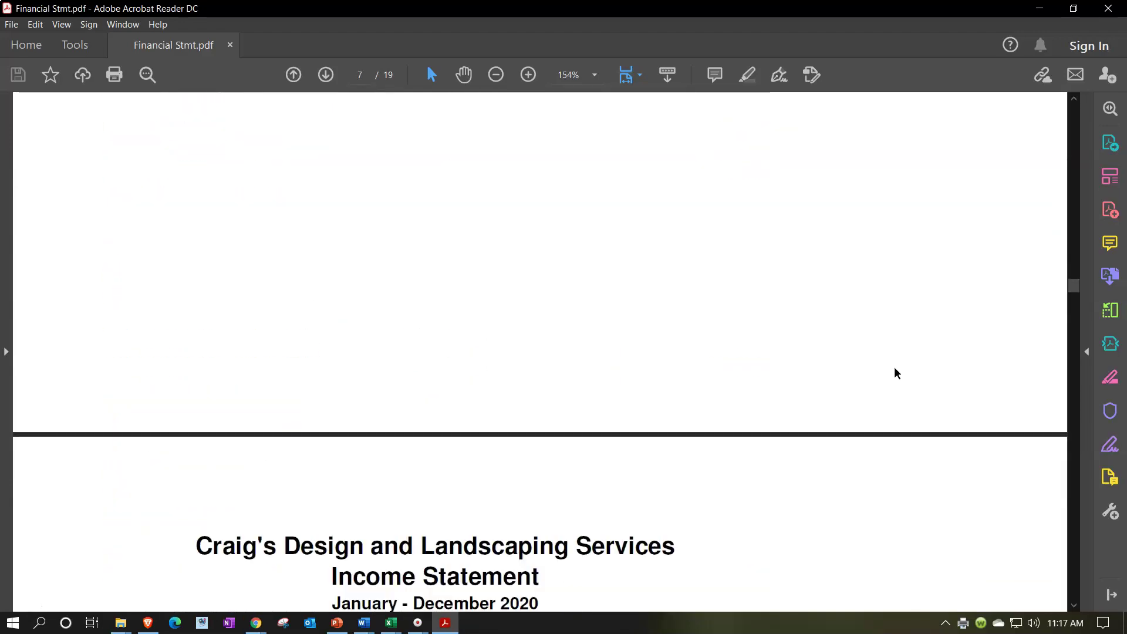
- Review the Income Statement, Comparative Income Statement and Vertical Analysis Income Statement pages of the PDF
scroll(897, 372, down, 20)
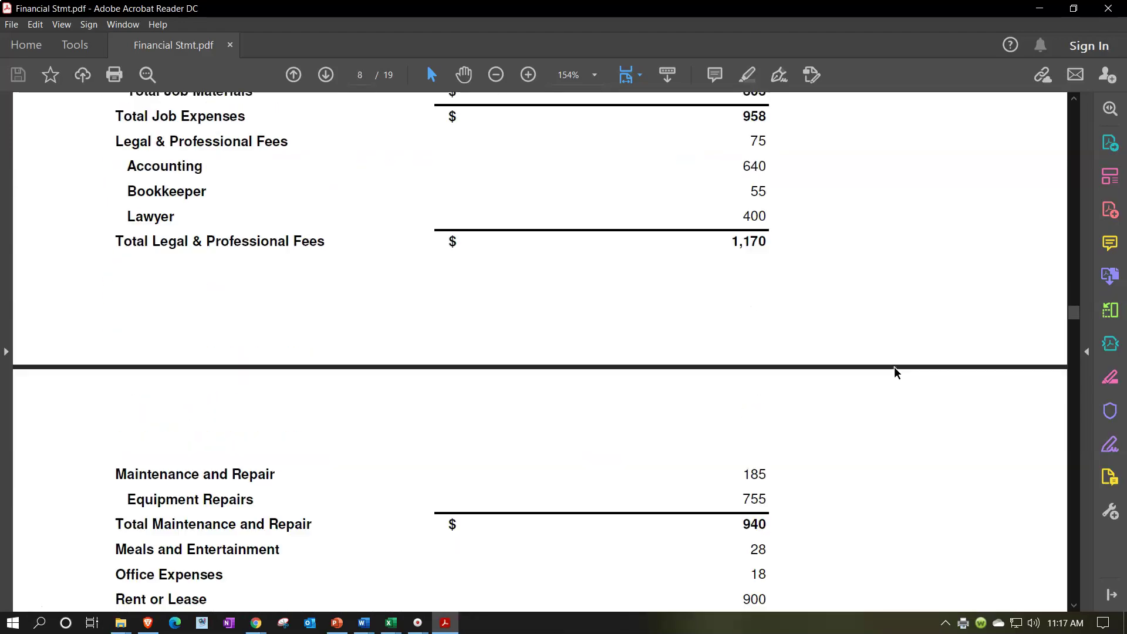
scroll(896, 373, down, 20)
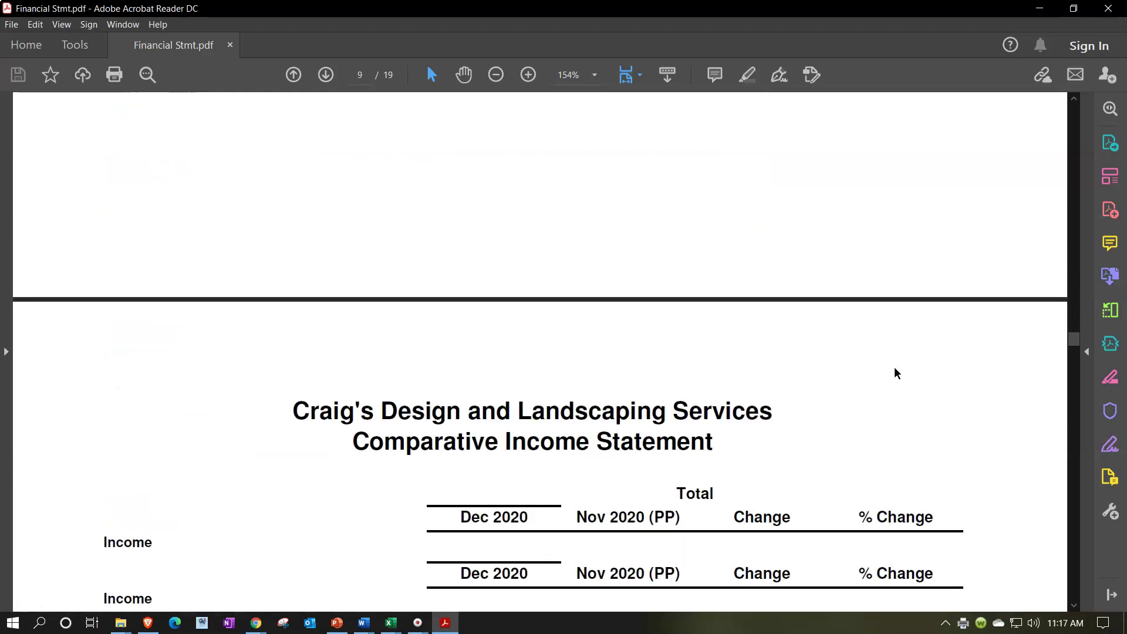
scroll(897, 372, down, 20)
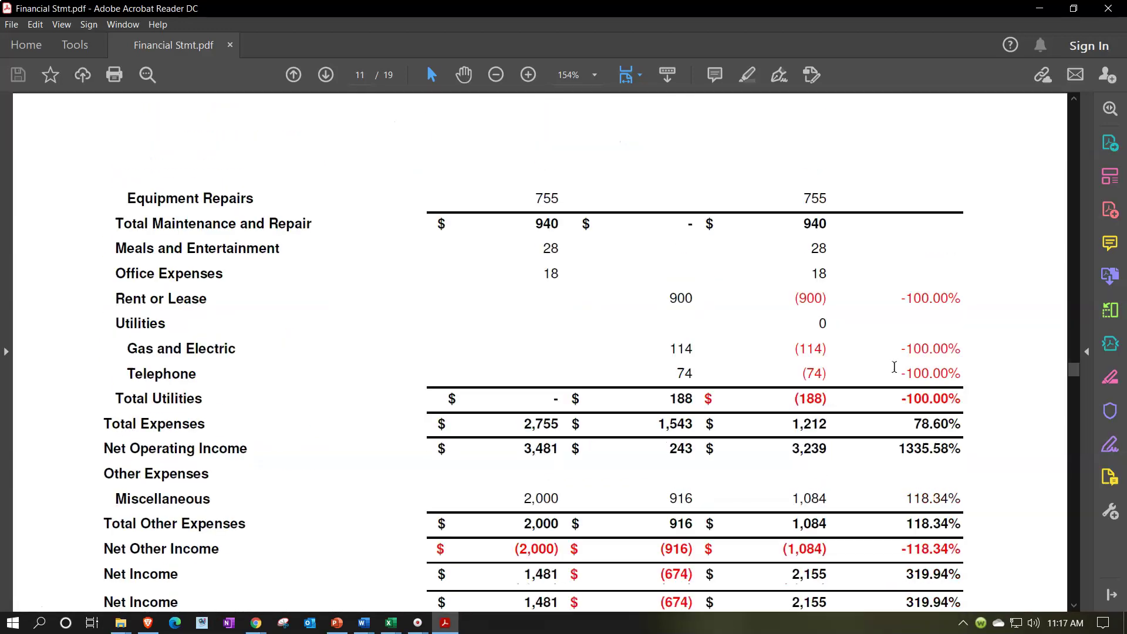
scroll(894, 367, down, 20)
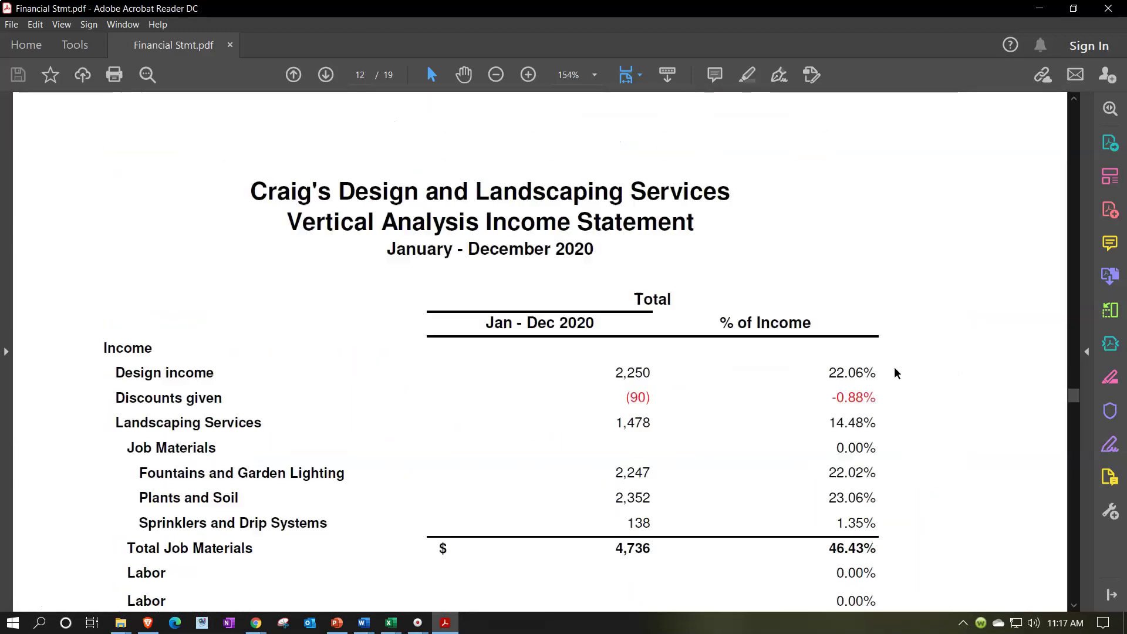
scroll(897, 373, down, 20)
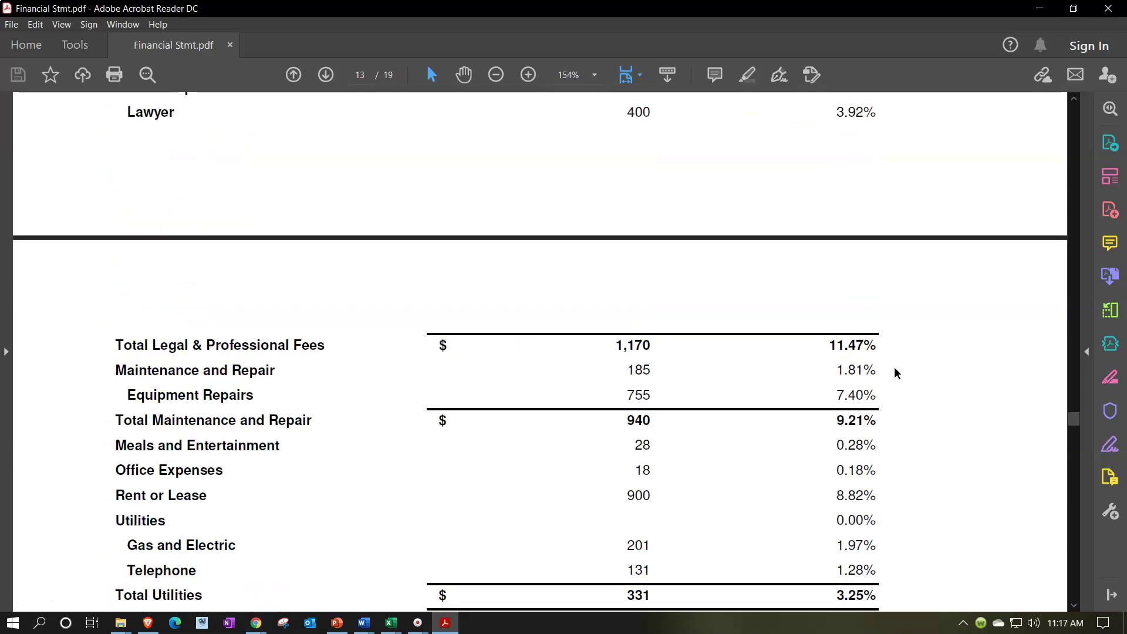
scroll(897, 374, down, 6)
scroll(896, 373, down, 15)
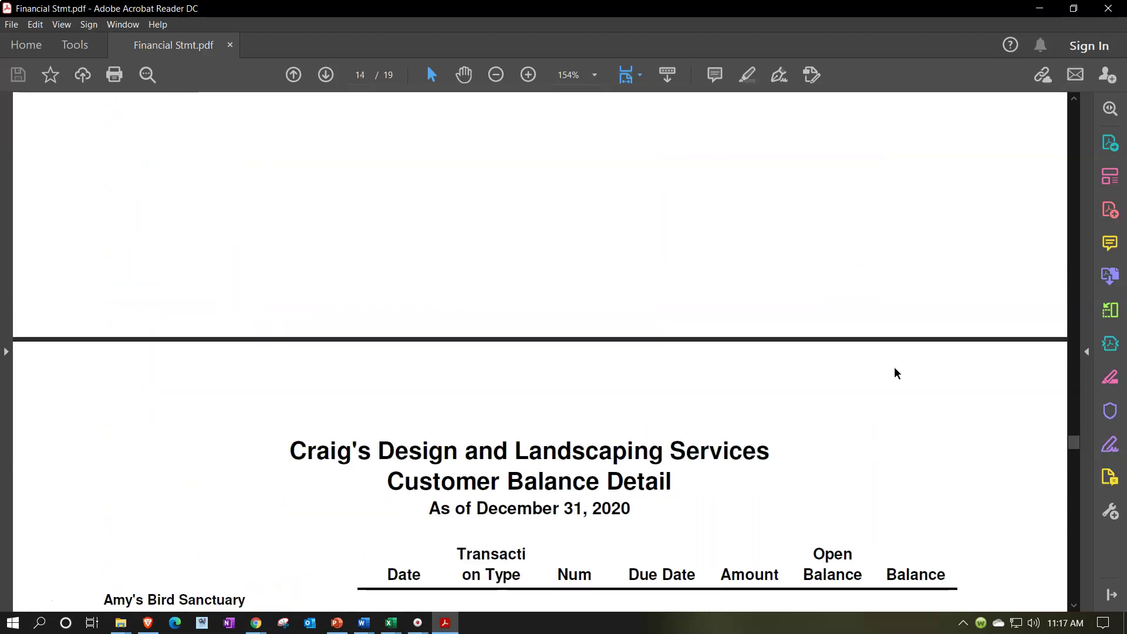
- Check the customer and vendor balance reports and the Sales and Income by Customer Summary reports at the end of the PDF
scroll(897, 374, down, 20)
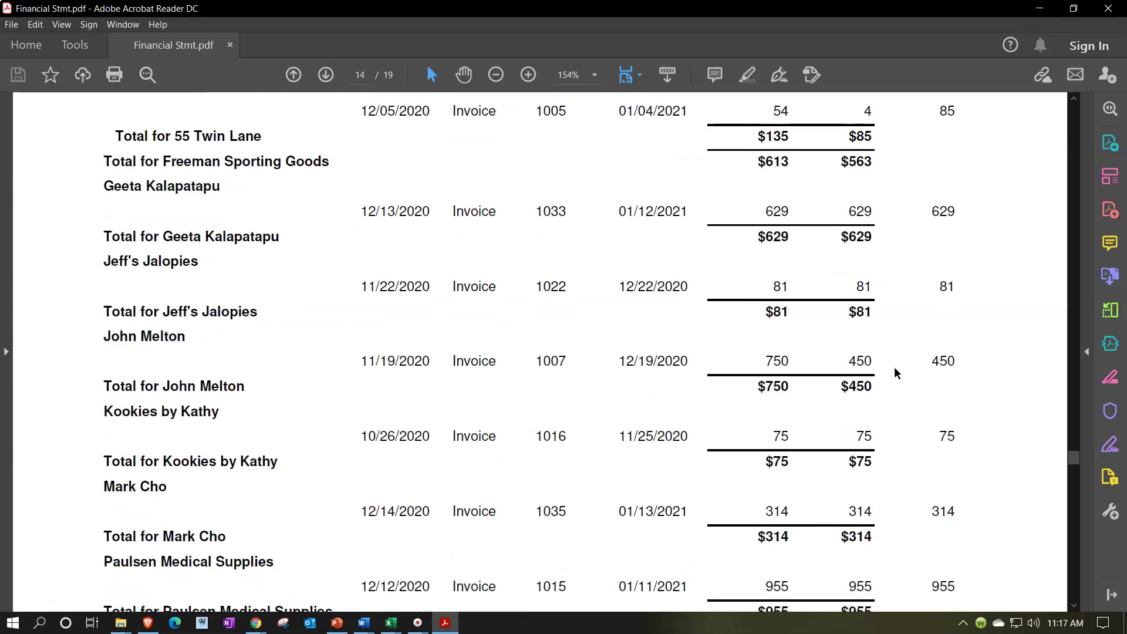
scroll(897, 373, down, 20)
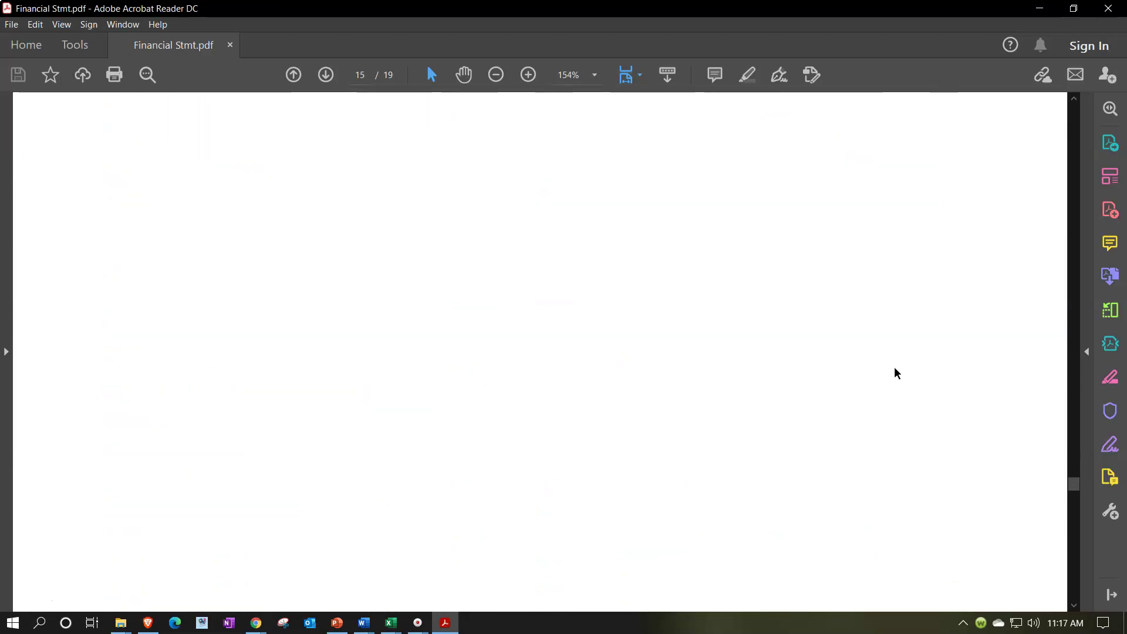
scroll(896, 374, down, 20)
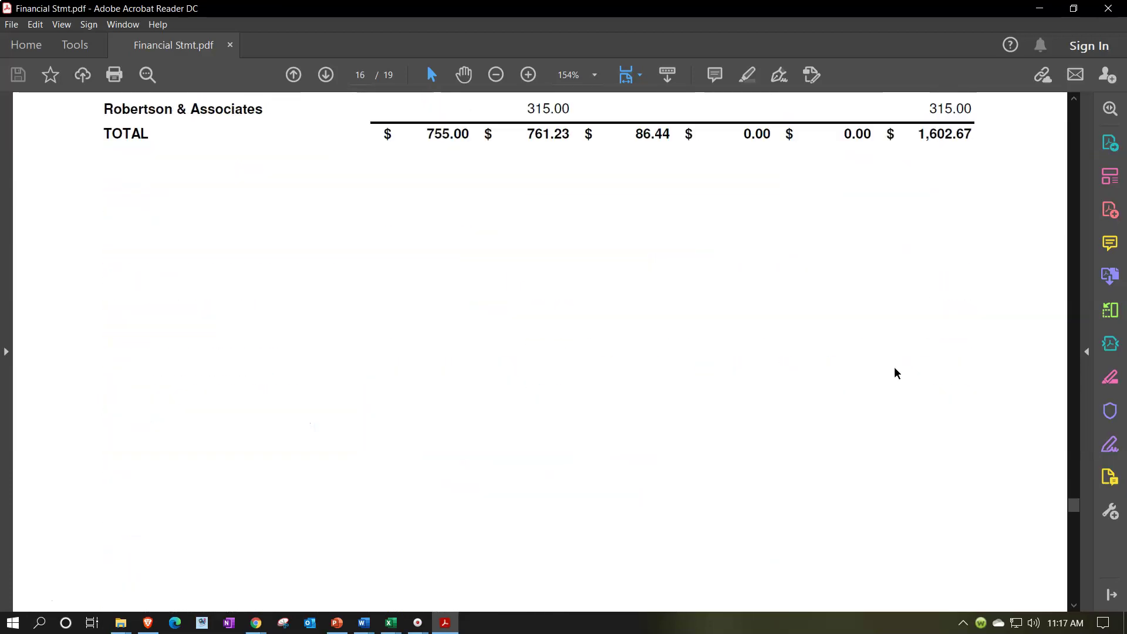
scroll(897, 373, down, 20)
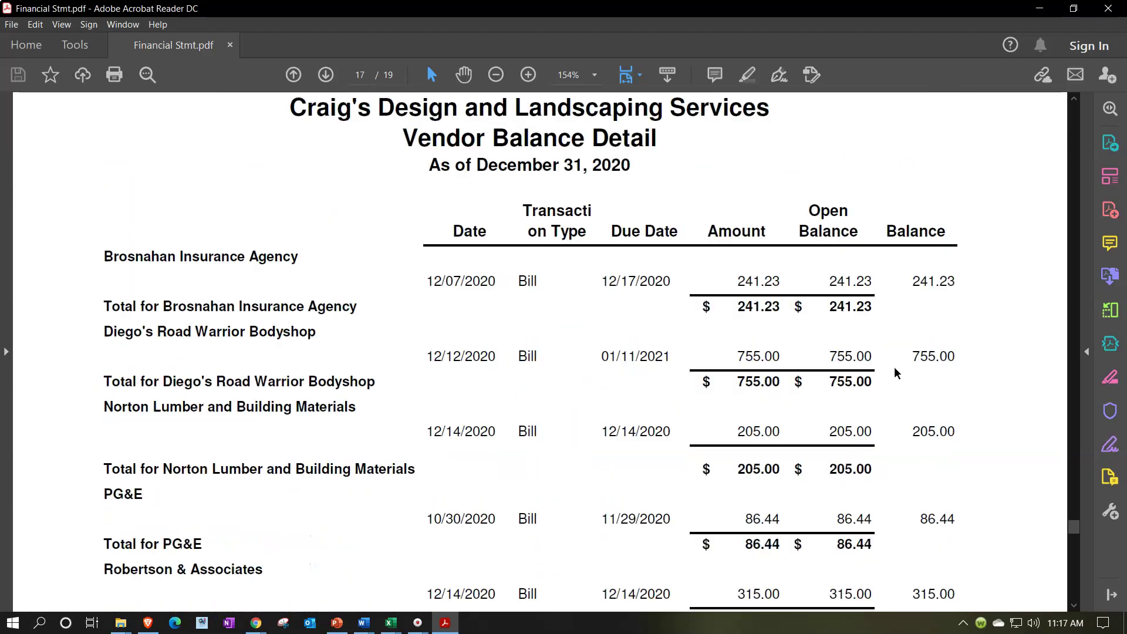
scroll(897, 374, down, 10)
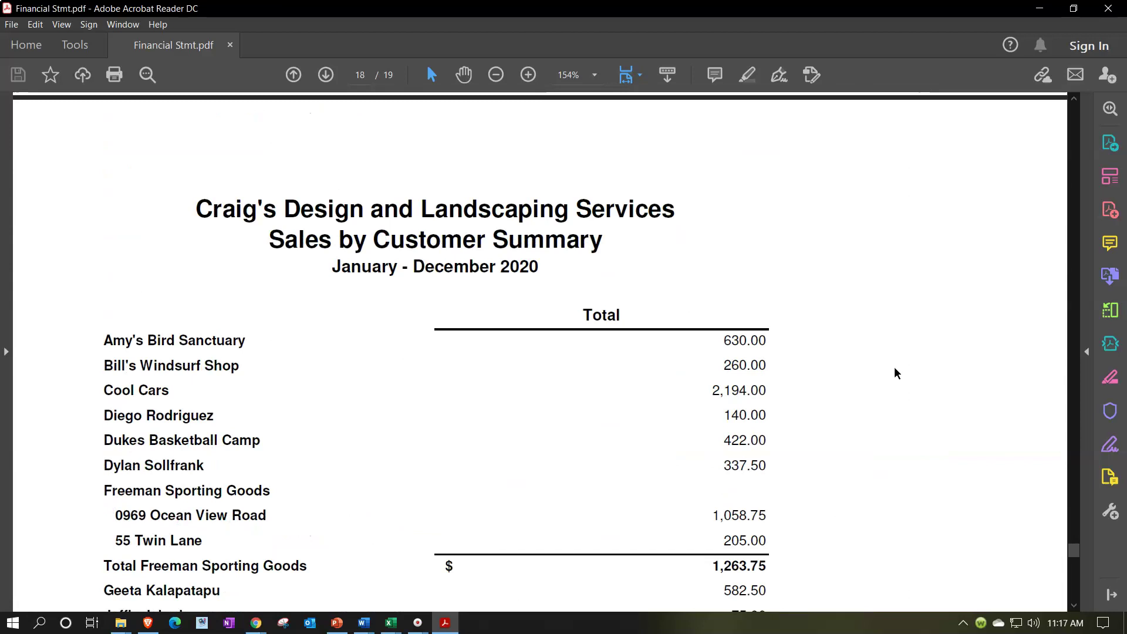
scroll(897, 374, down, 10)
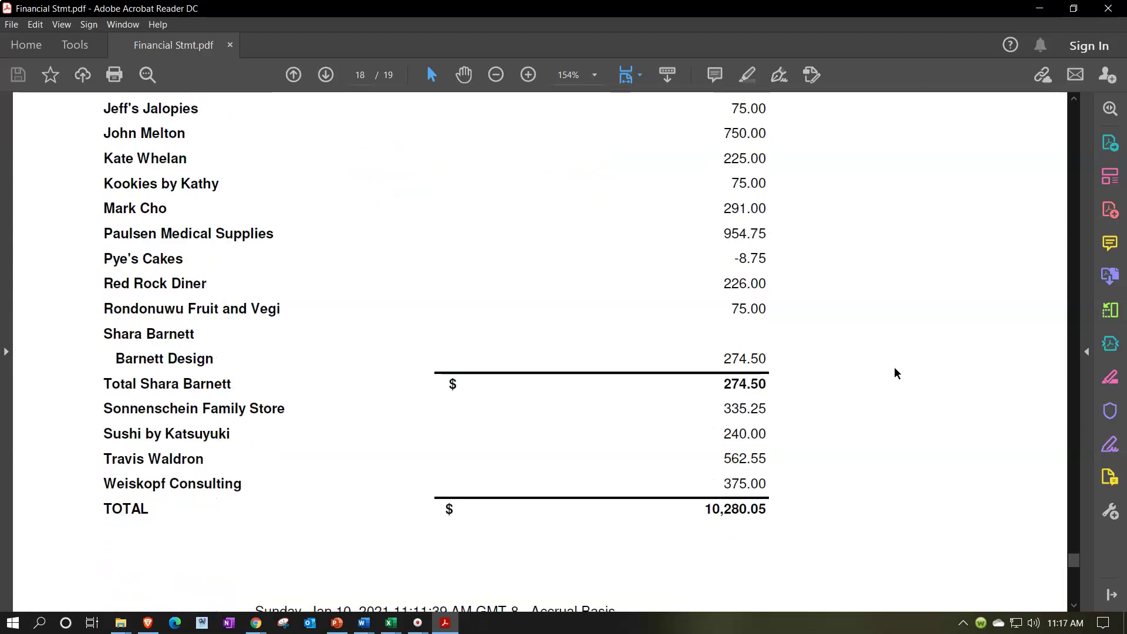
scroll(896, 373, down, 5)
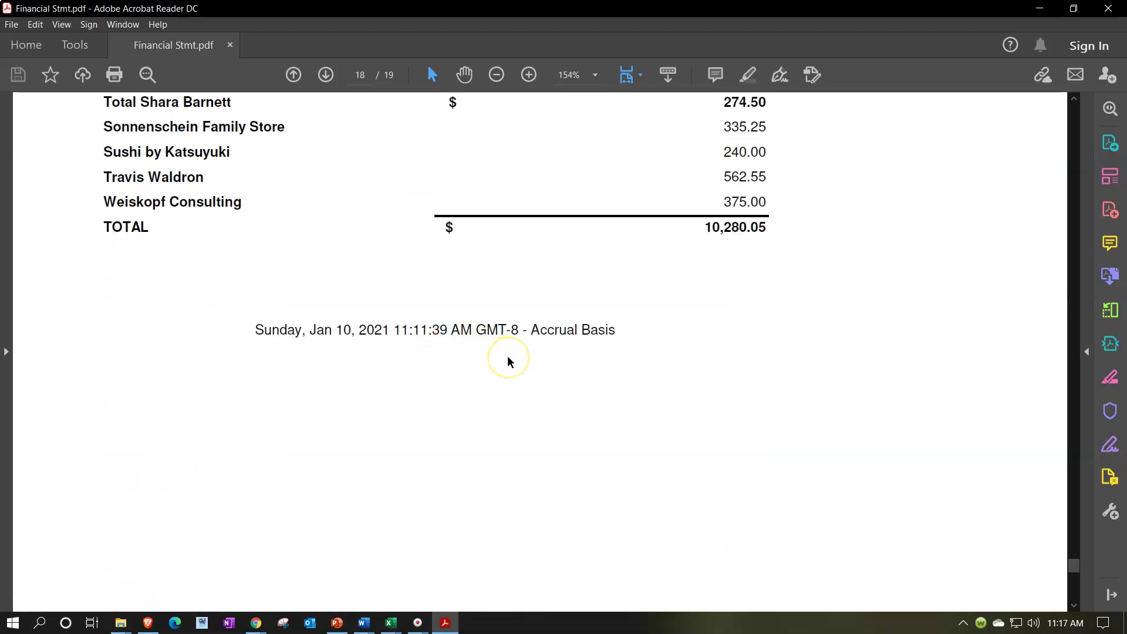
scroll(509, 360, down, 1)
scroll(509, 361, down, 8)
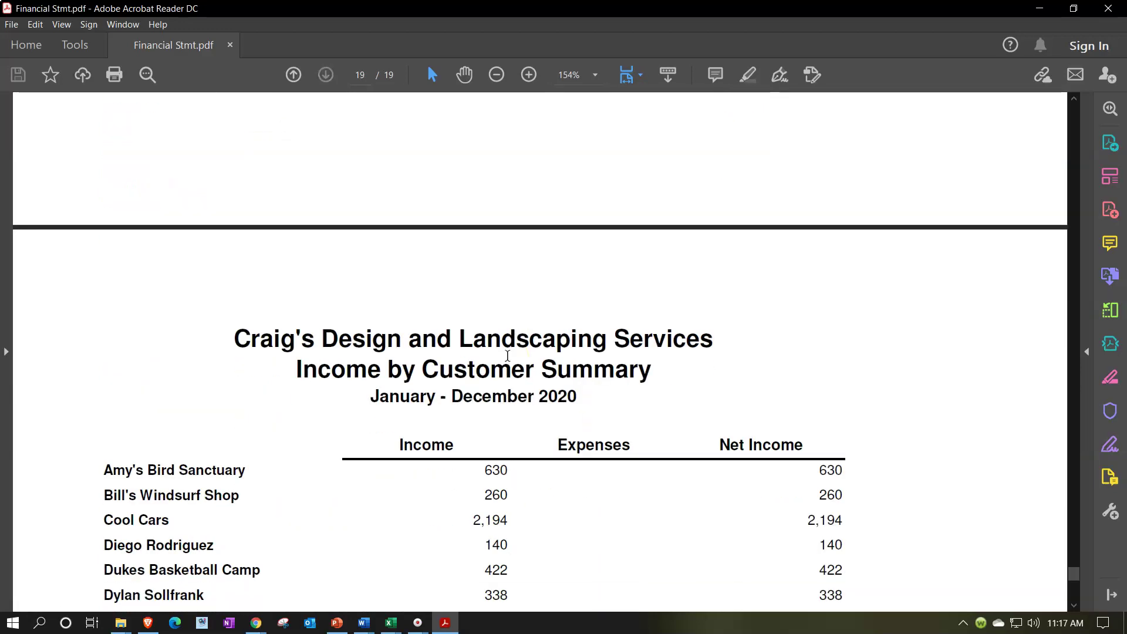